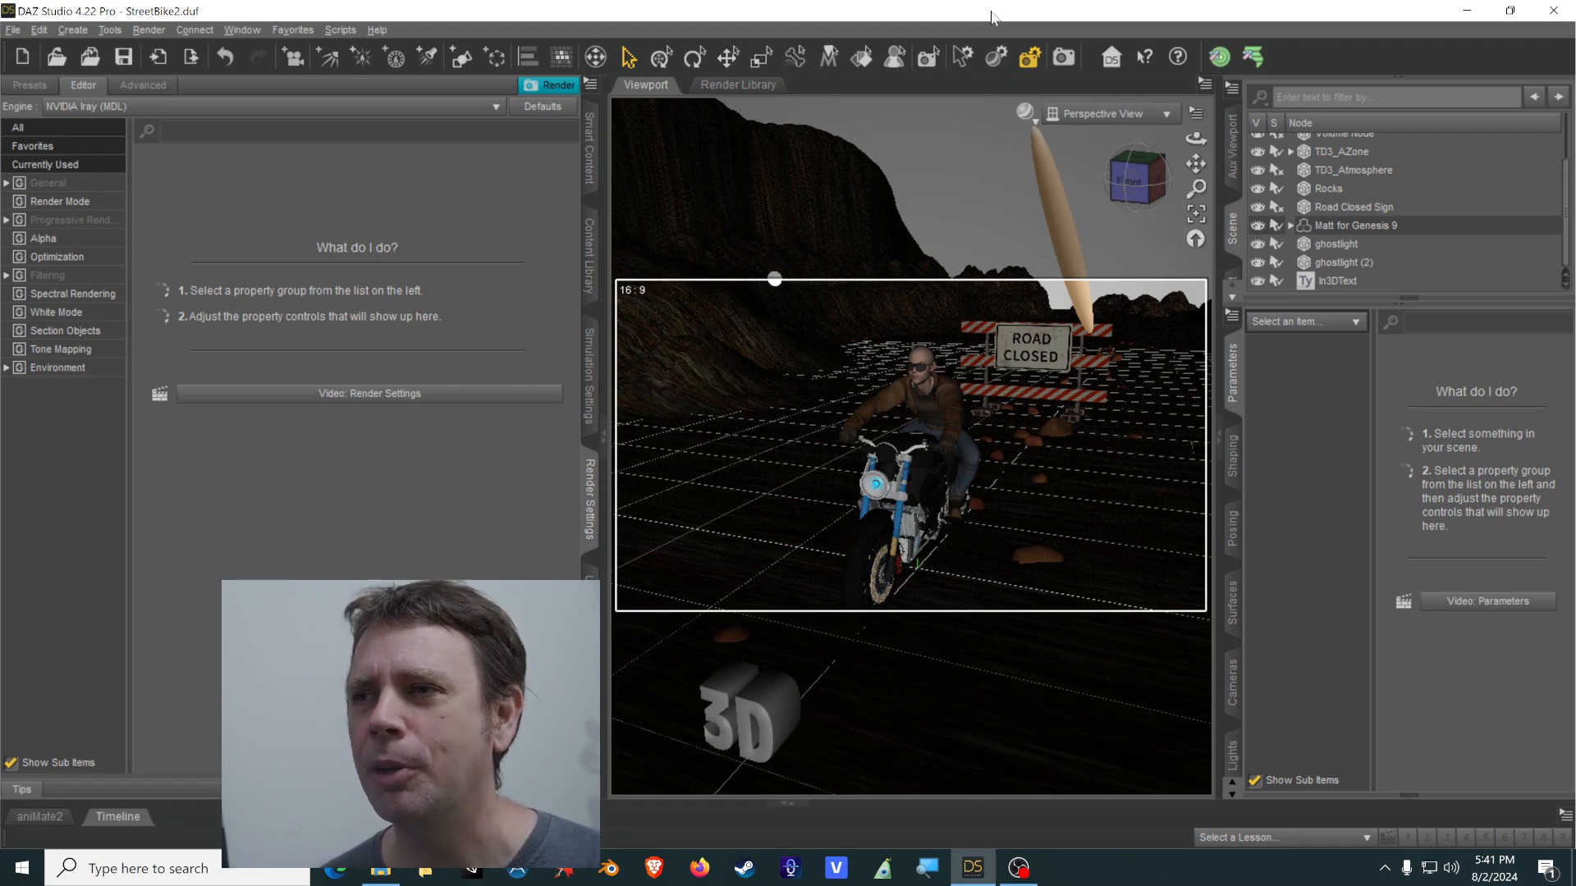
{"action": "left_click_drag", "start_coordinate": [1196, 139], "coordinate": [1272, 140]}
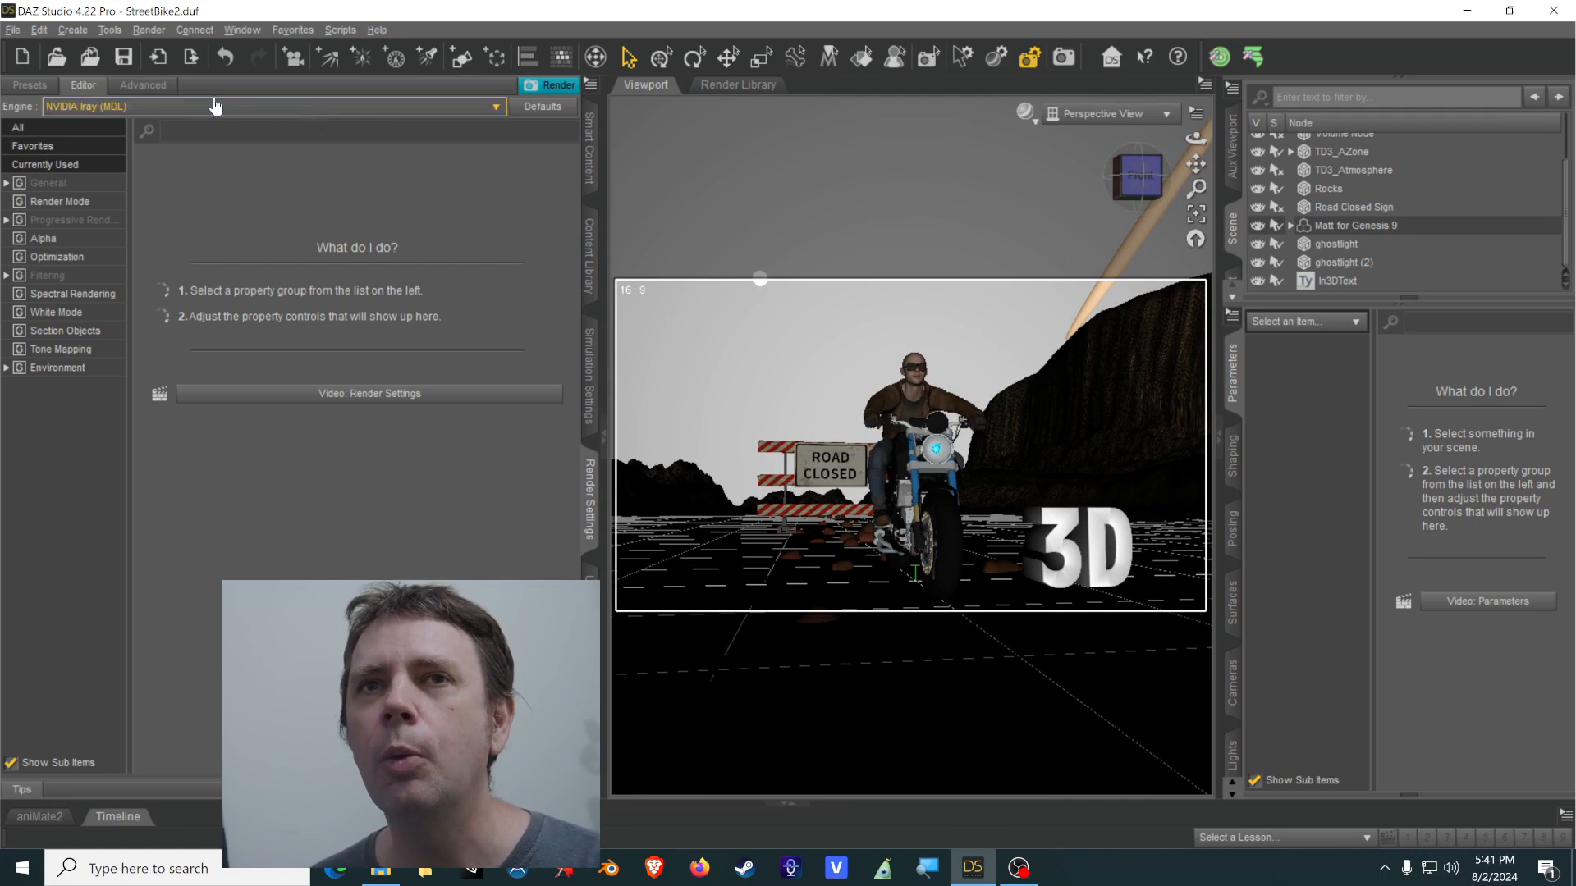
{"action": "left_click", "coordinate": [73, 30]}
{"action": "left_click", "coordinate": [111, 49]}
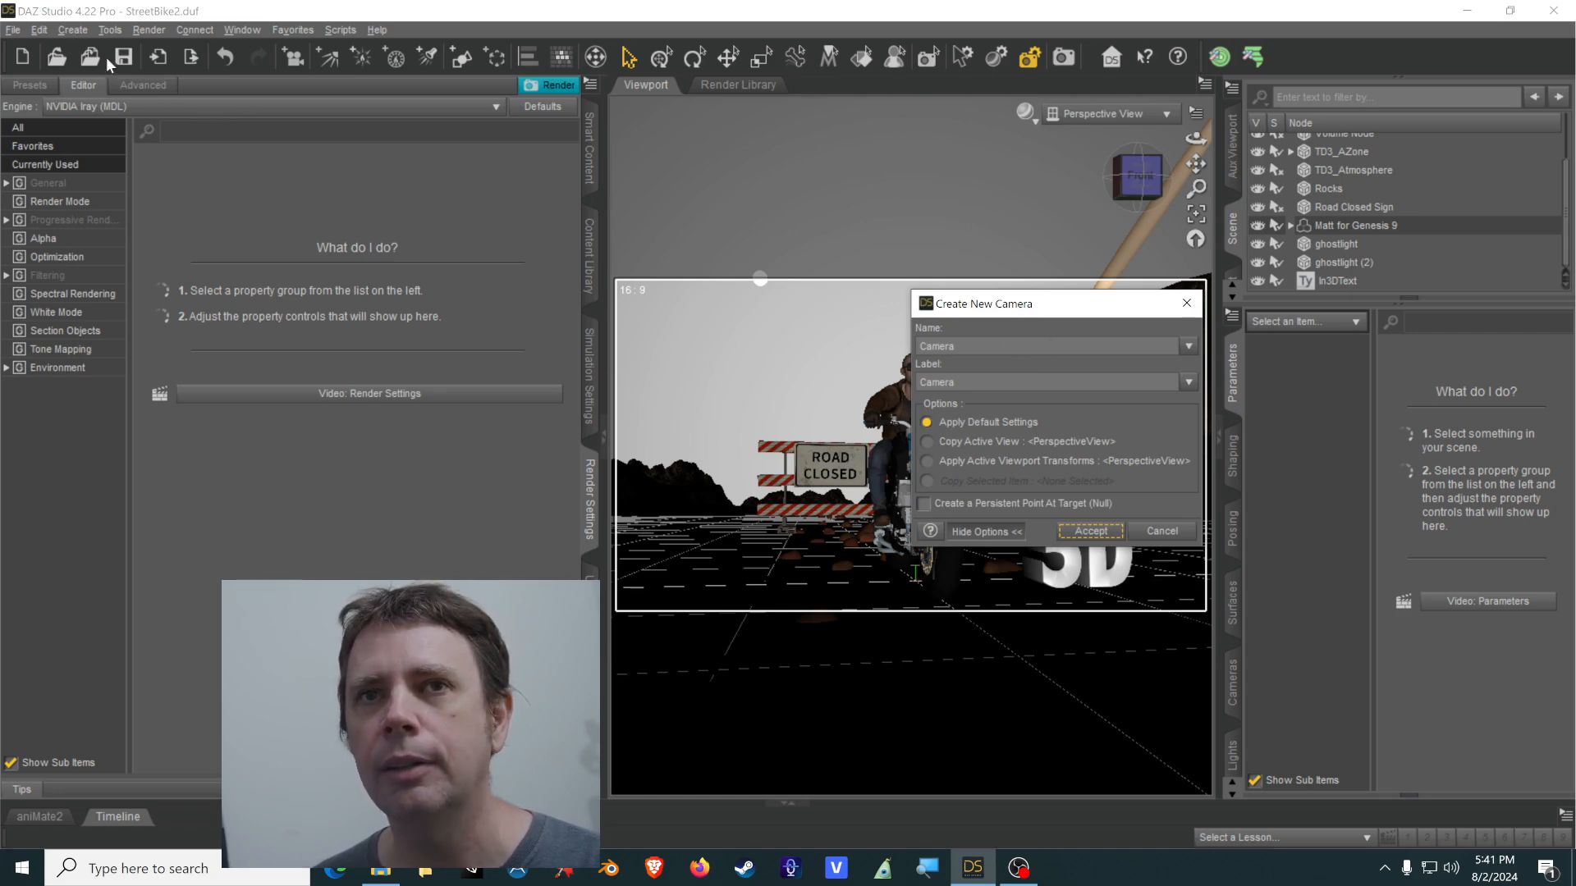
{"action": "left_click", "coordinate": [1162, 532]}
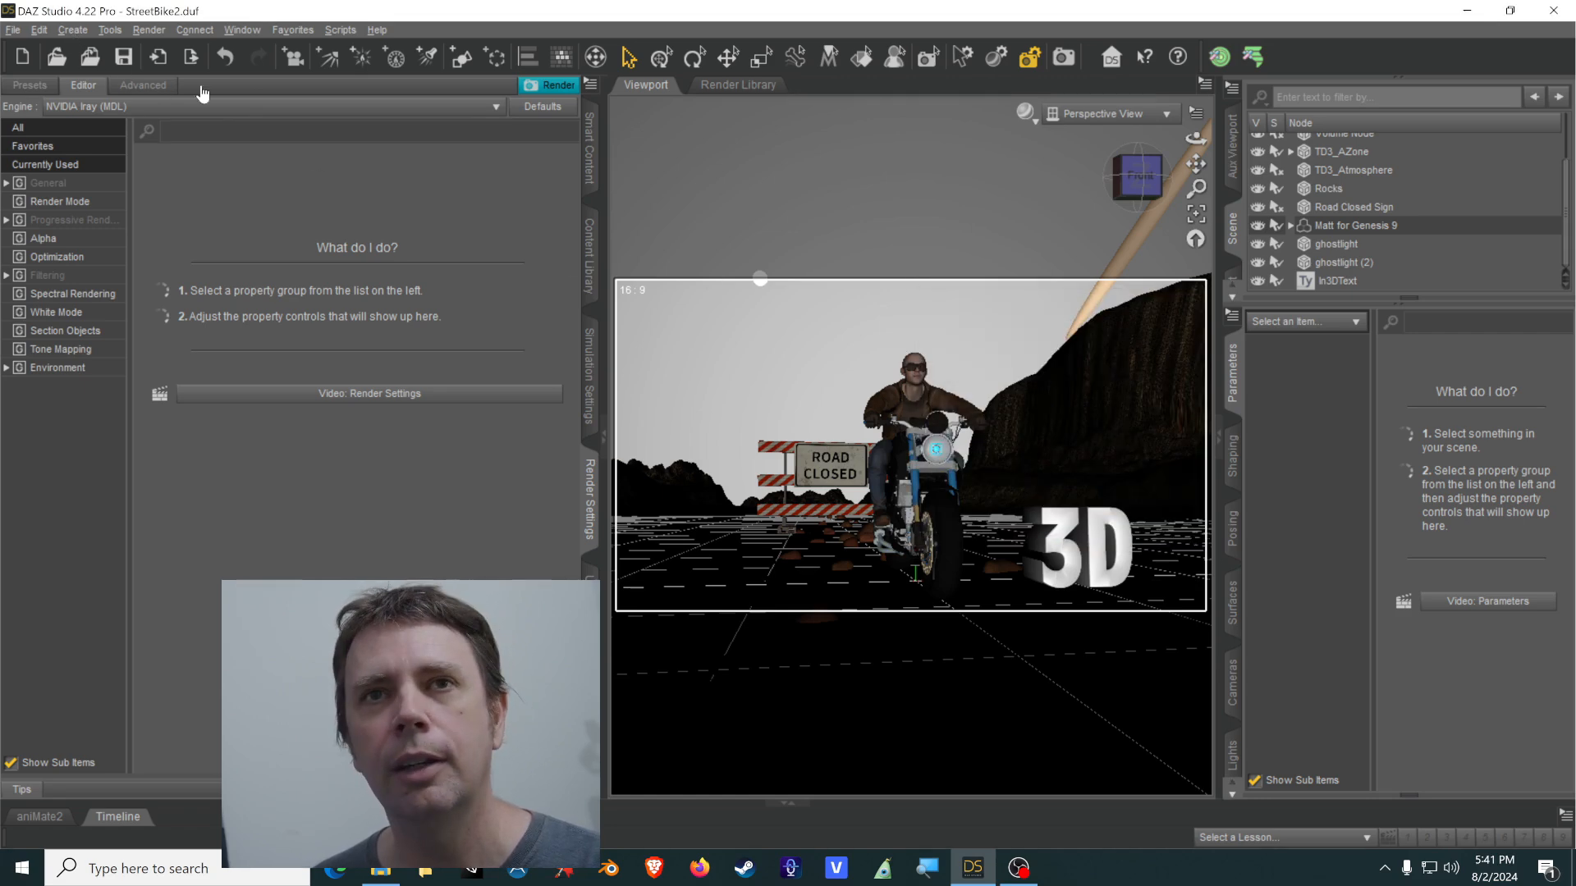
Create a new camera that copies the active perspective view, with both its name and label set to L.
{"action": "left_click", "coordinate": [80, 33]}
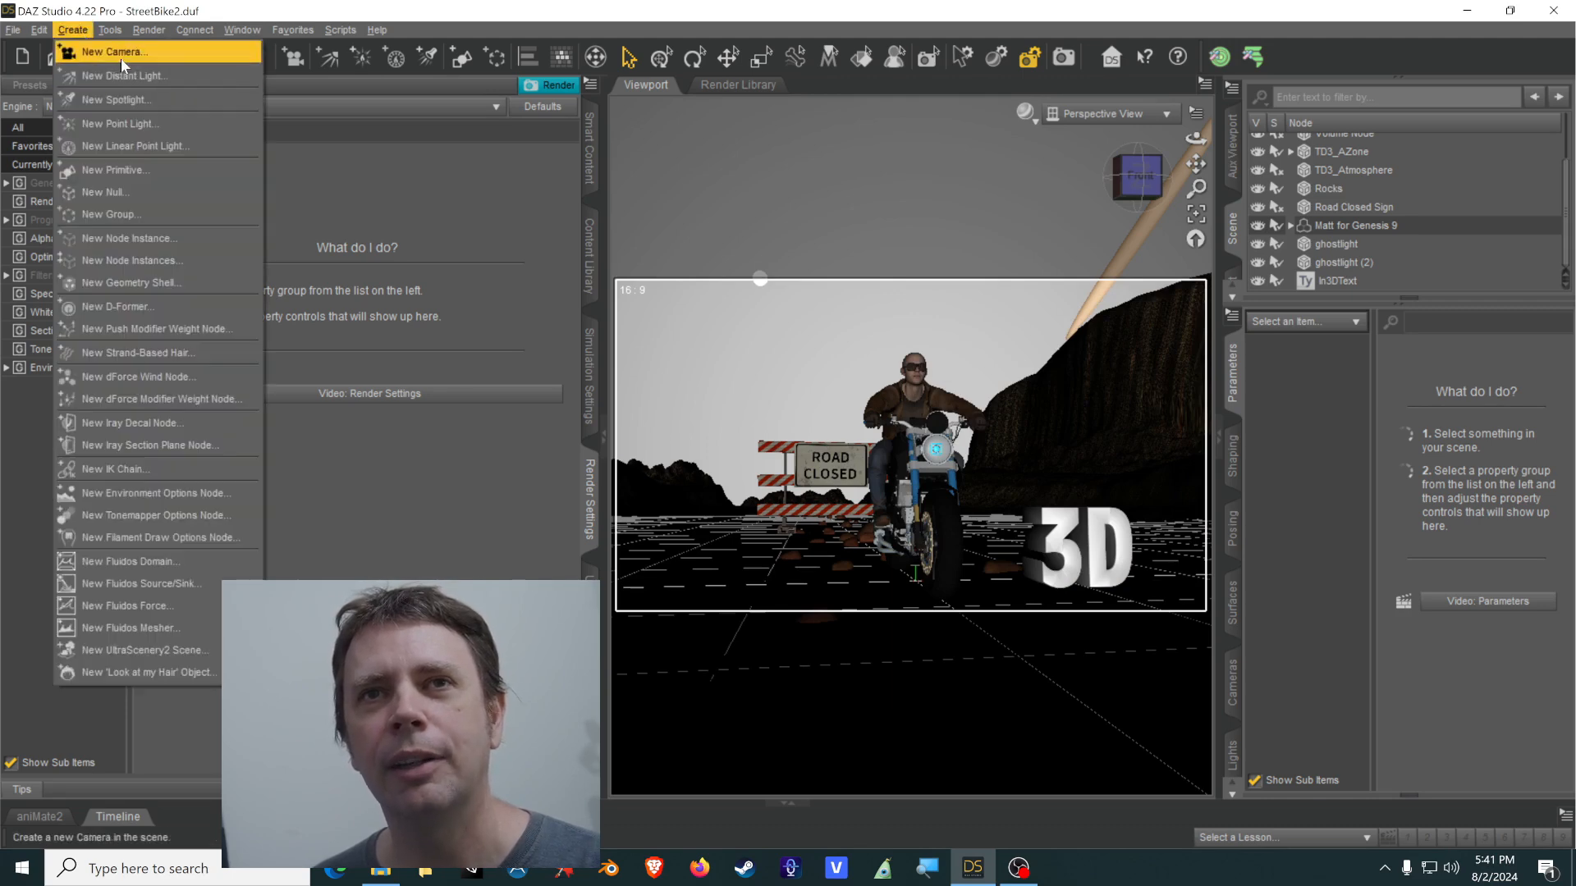
{"action": "left_click", "coordinate": [78, 51]}
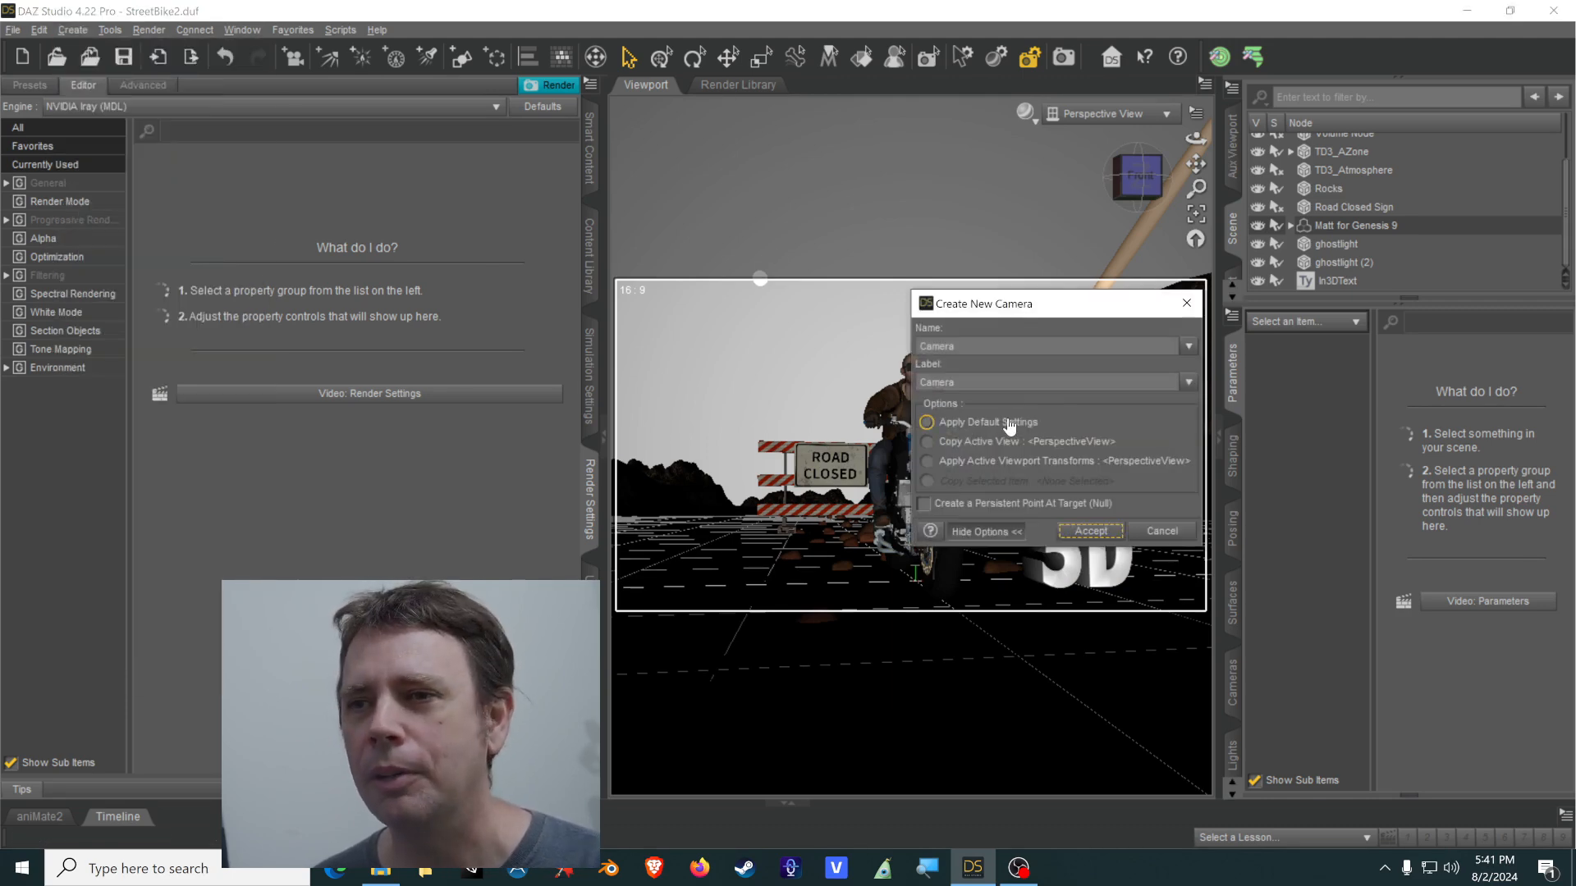
{"action": "left_click", "coordinate": [985, 443]}
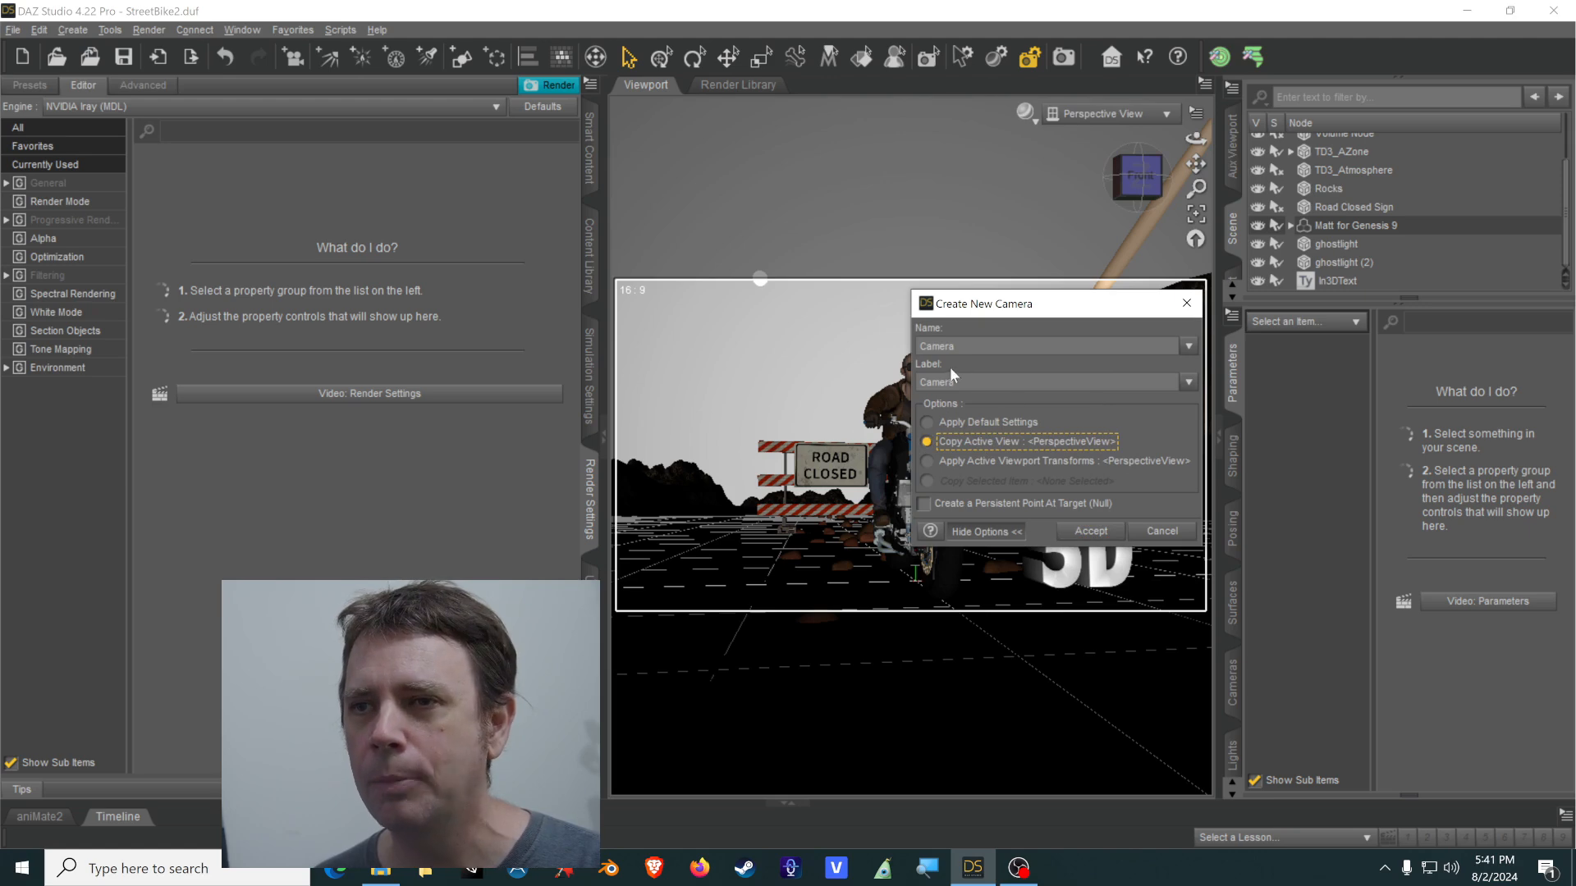
{"action": "double_click", "coordinate": [921, 346]}
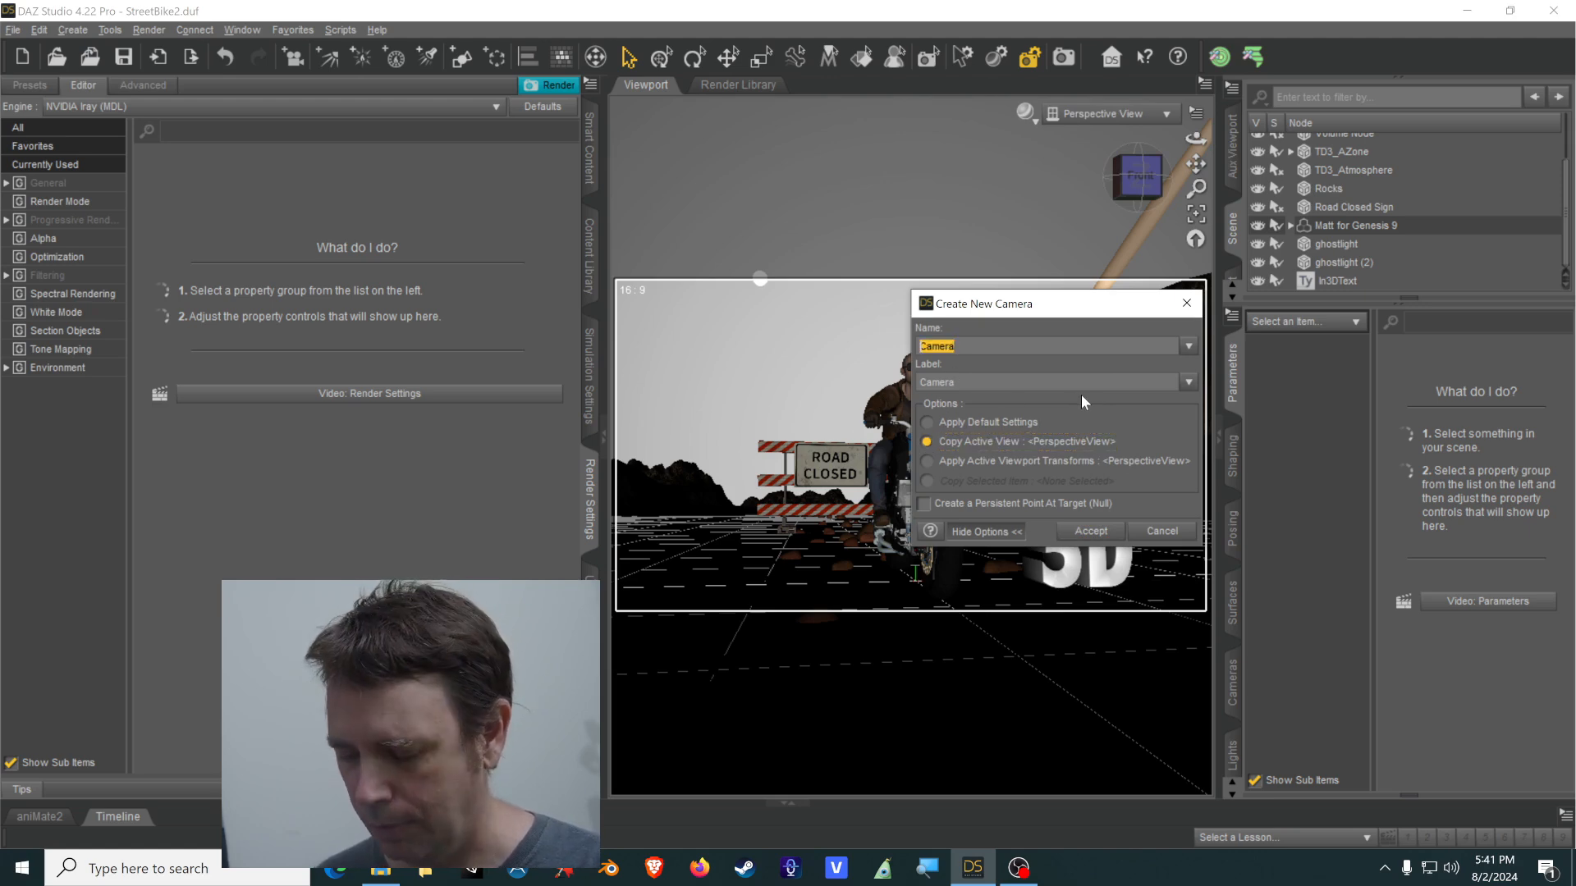
{"action": "type", "text": "L"}
{"action": "key", "text": "Tab"}
{"action": "type", "text": "R"}
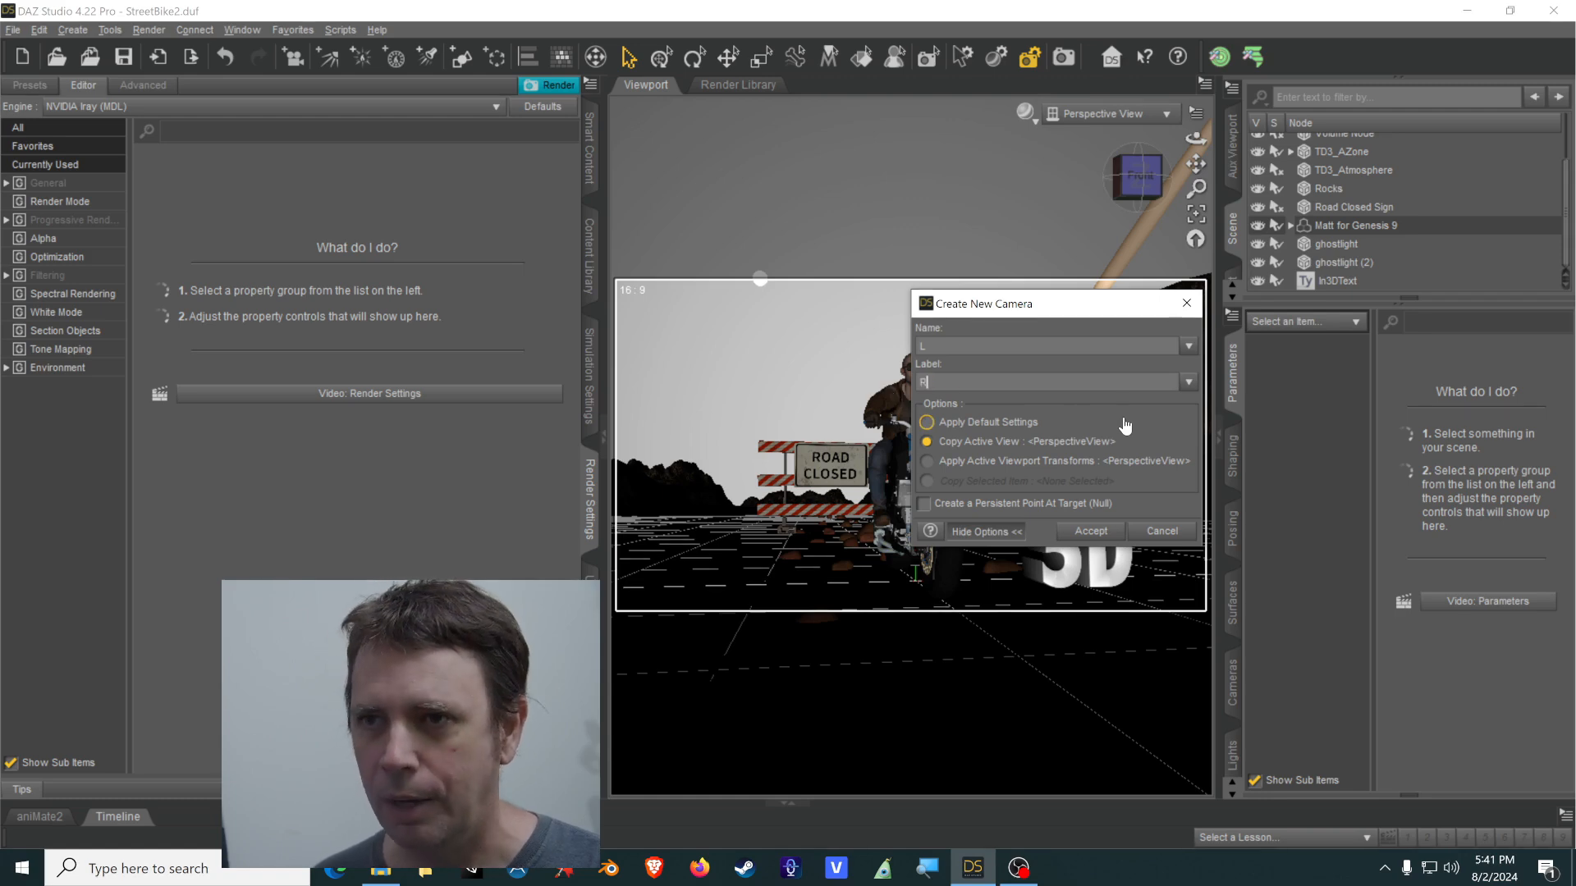
{"action": "key", "text": "BackSpace"}
{"action": "type", "text": "L"}
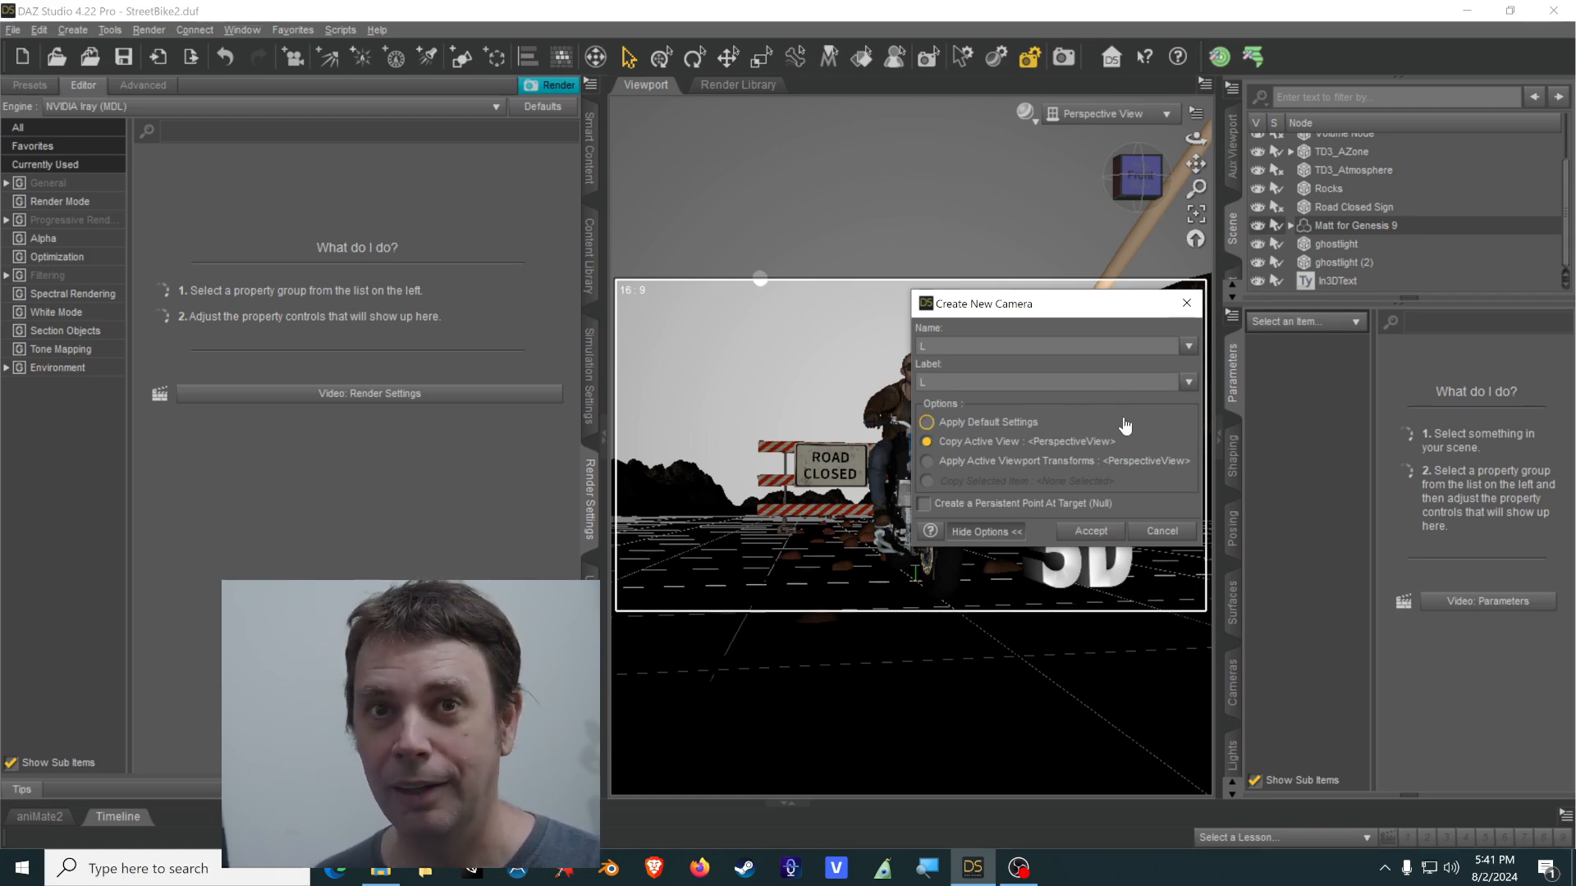
{"action": "left_click", "coordinate": [1091, 532]}
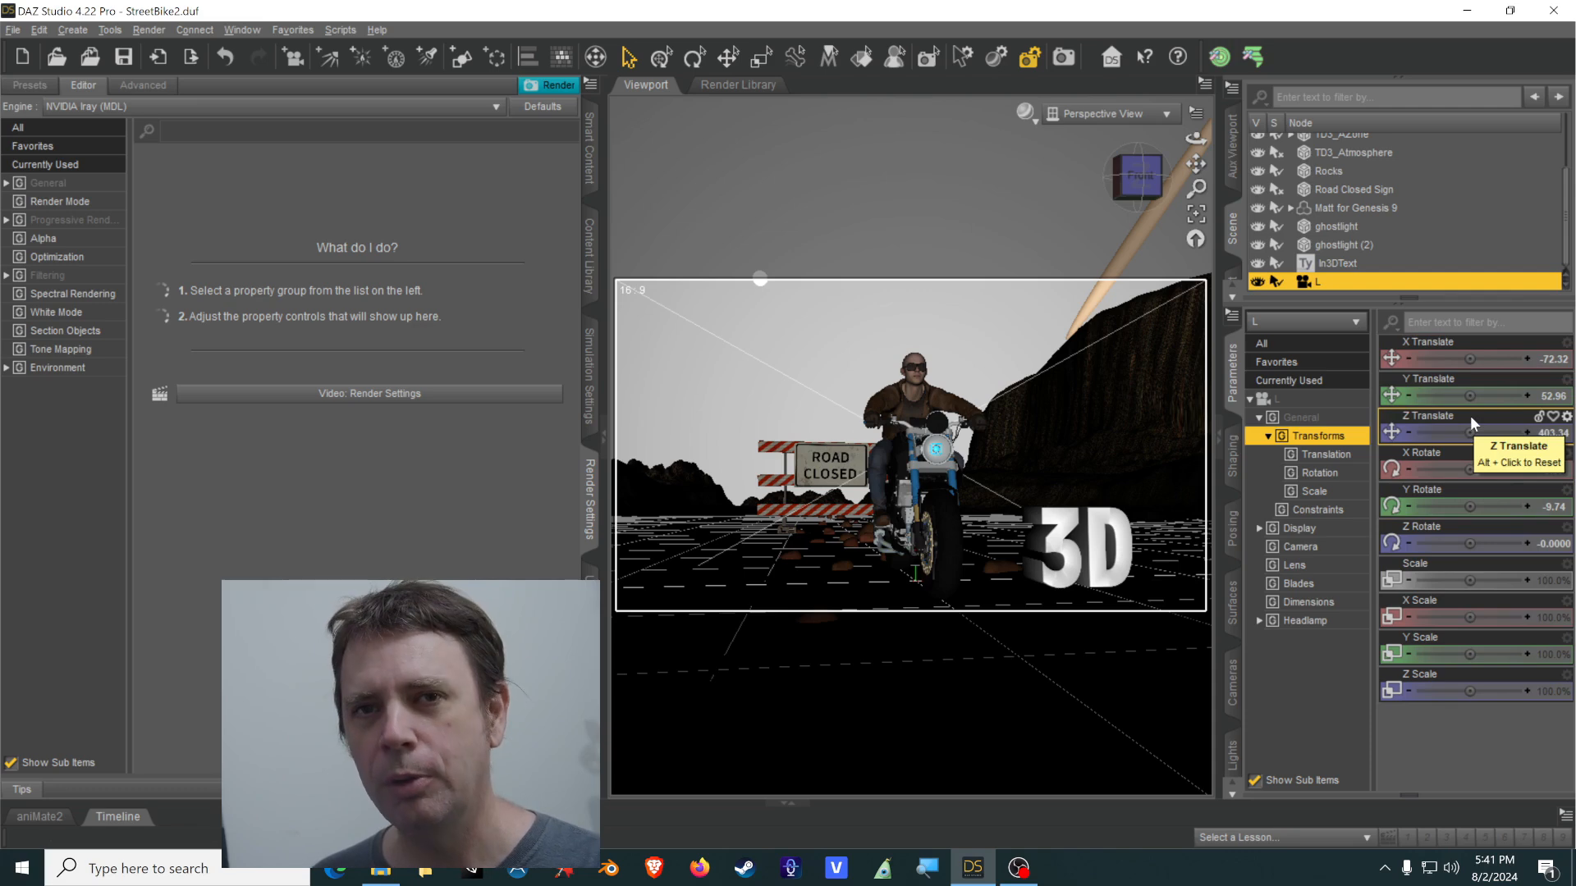
Reset the X, Y and Z translation and rotation of camera L to zero and view the scene through it.
{"action": "left_click", "coordinate": [1498, 362], "text": "alt"}
{"action": "left_click", "coordinate": [1490, 395], "text": "alt"}
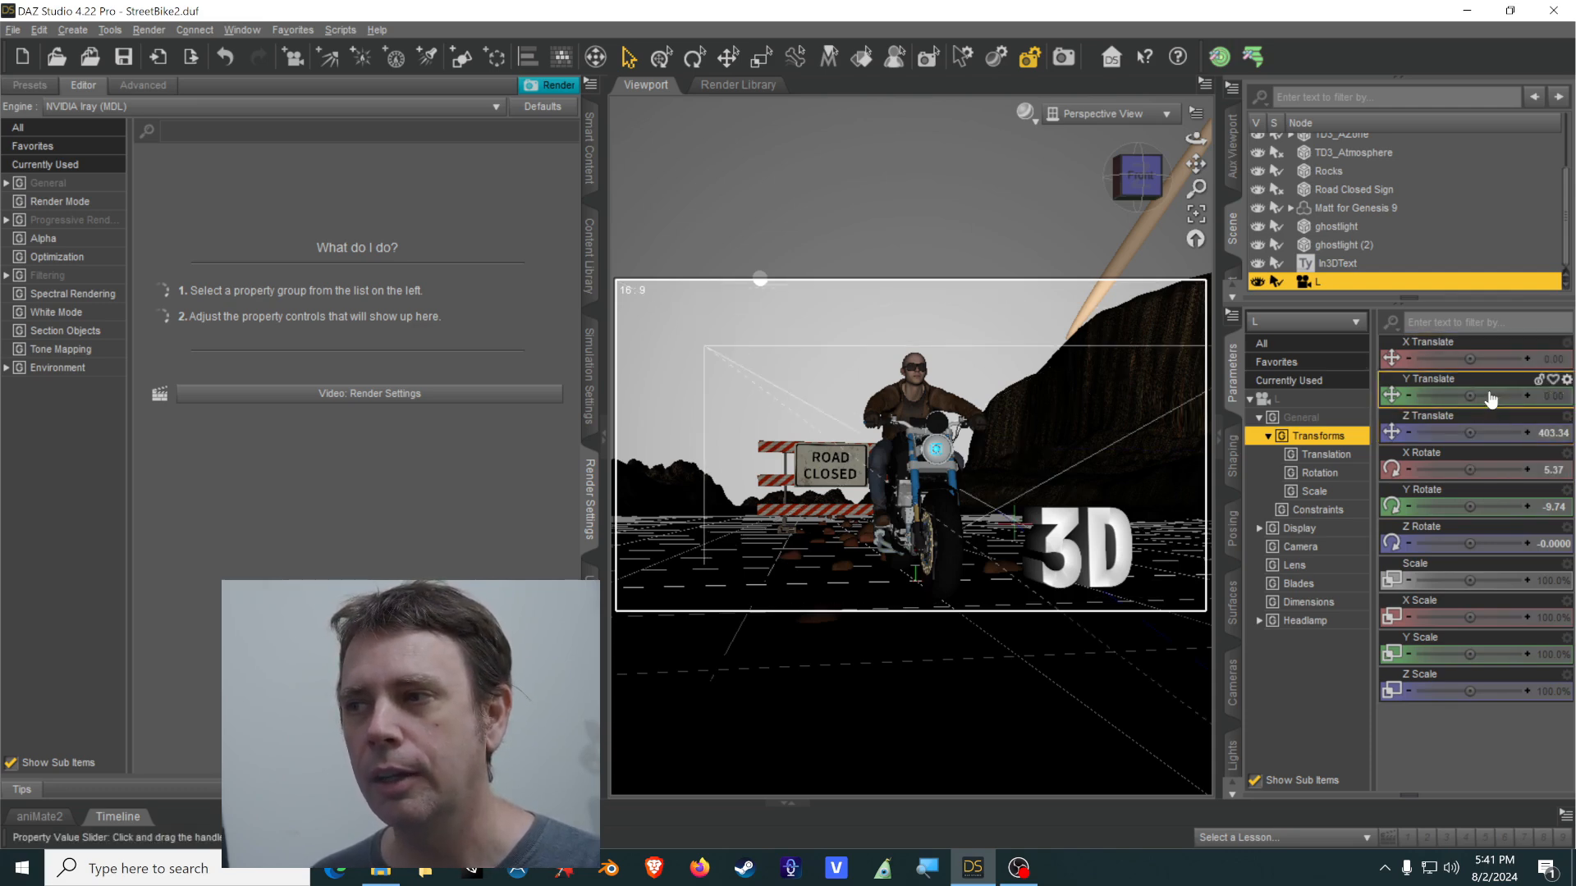
{"action": "left_click", "coordinate": [1491, 435], "text": "alt"}
{"action": "left_click", "coordinate": [1497, 472], "text": "alt"}
{"action": "left_click", "coordinate": [1496, 505], "text": "alt"}
{"action": "left_click", "coordinate": [1491, 549], "text": "alt"}
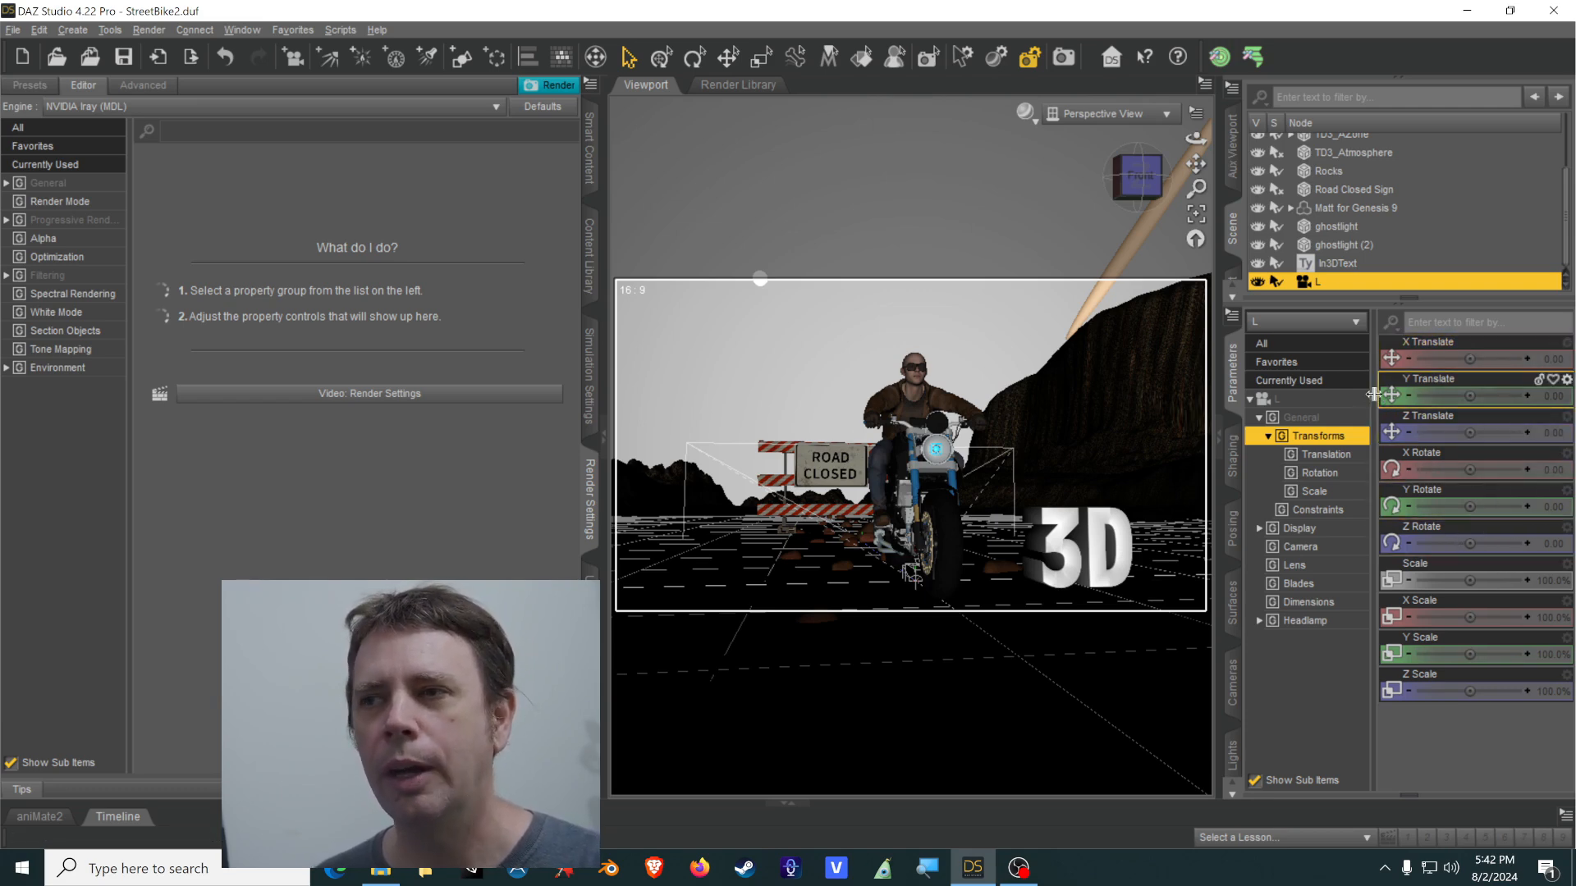
{"action": "left_click", "coordinate": [1095, 119]}
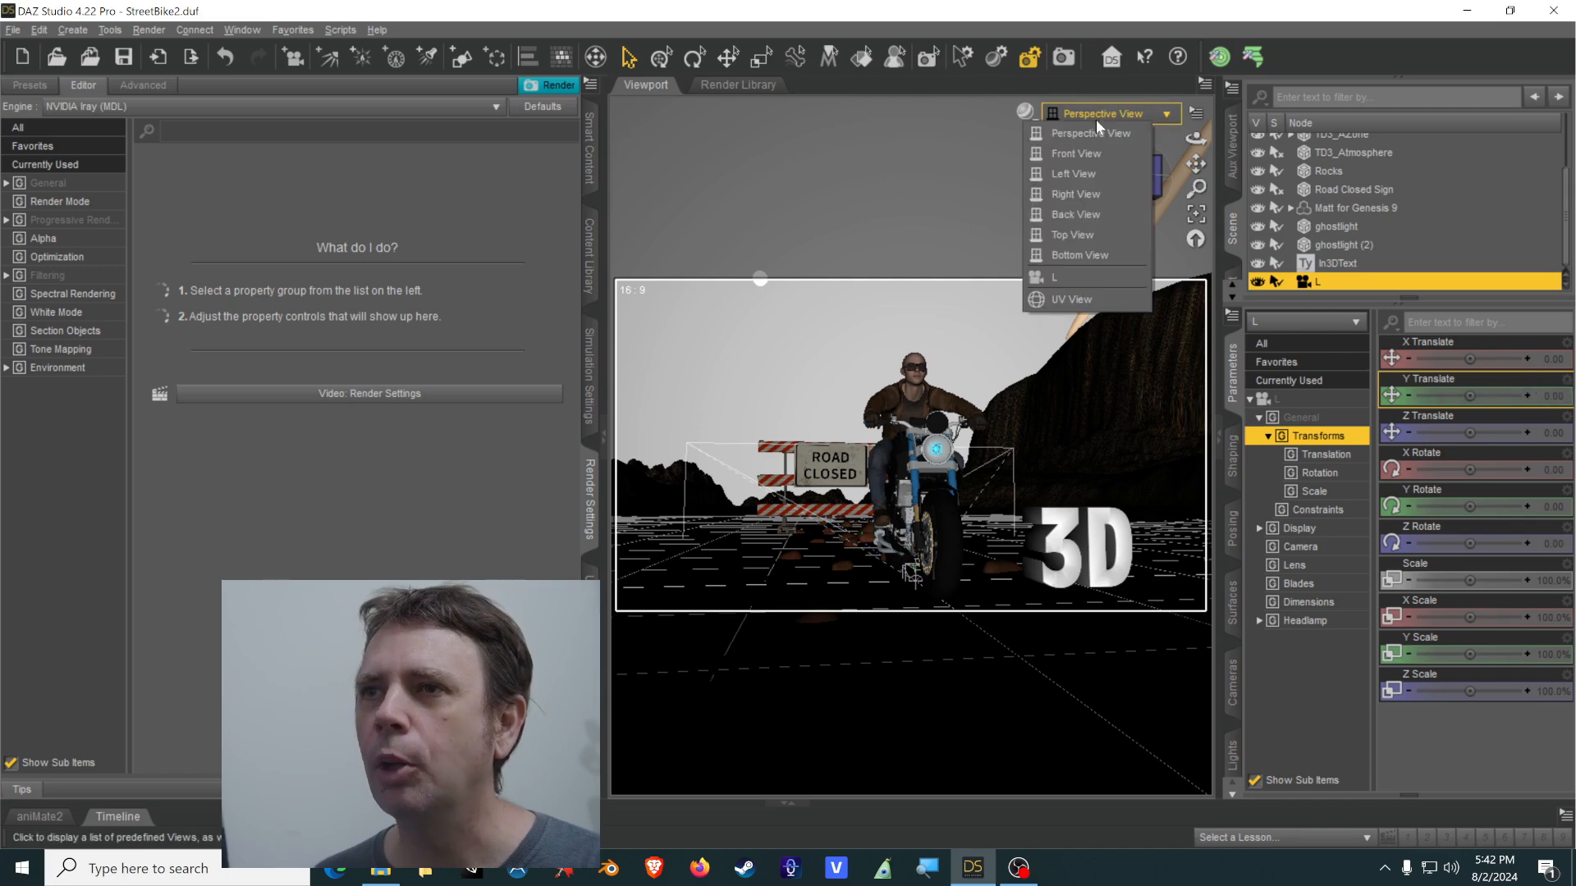
{"action": "left_click", "coordinate": [1067, 279]}
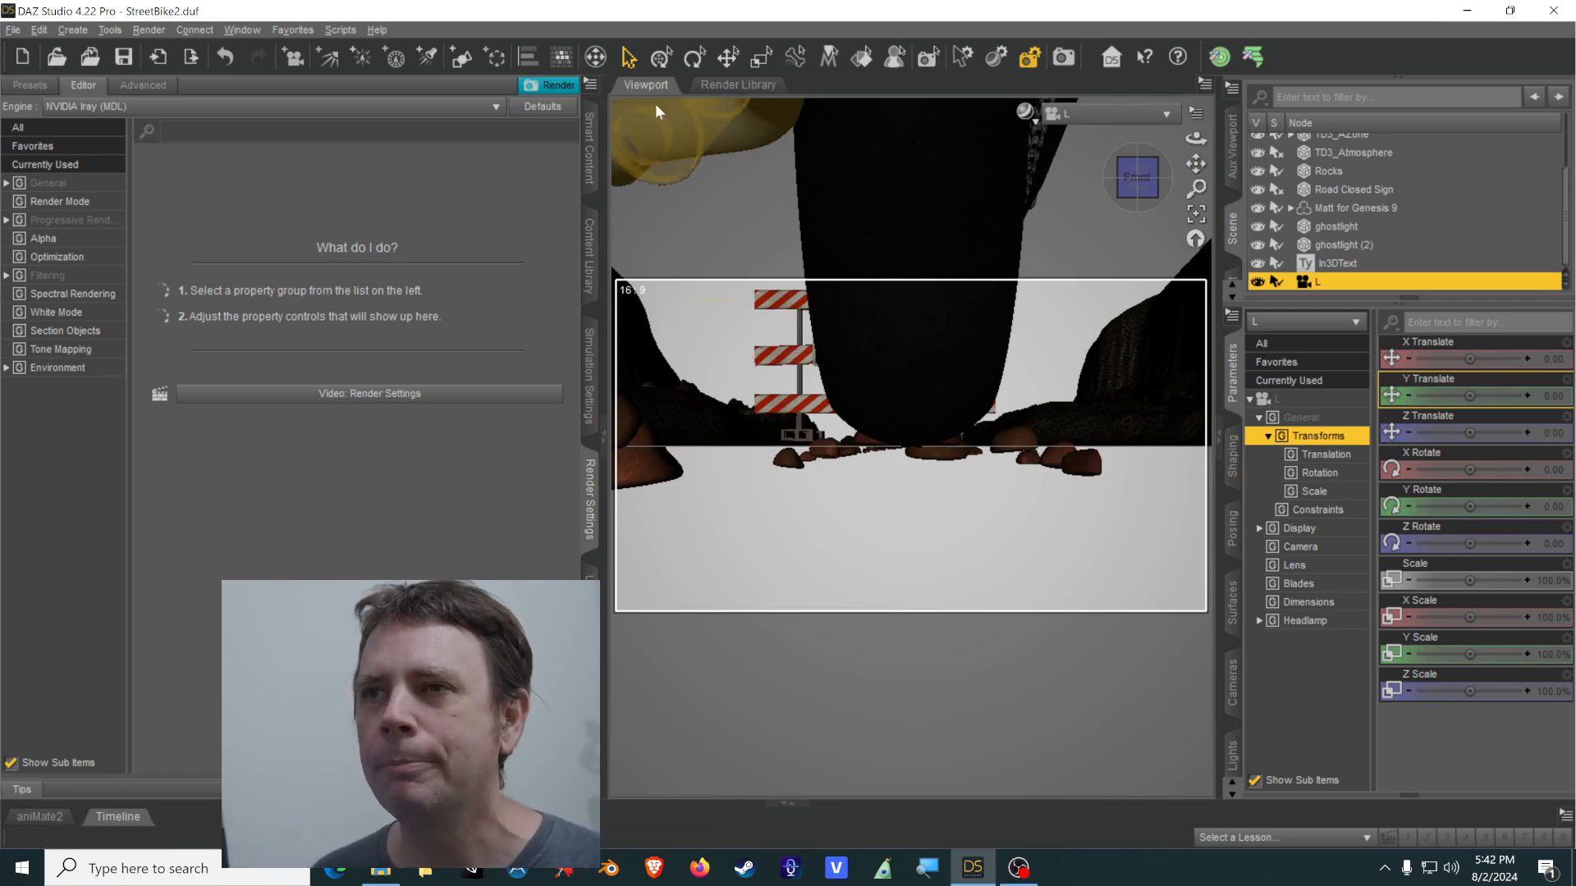
{"action": "left_click", "coordinate": [72, 29]}
{"action": "left_click", "coordinate": [107, 47]}
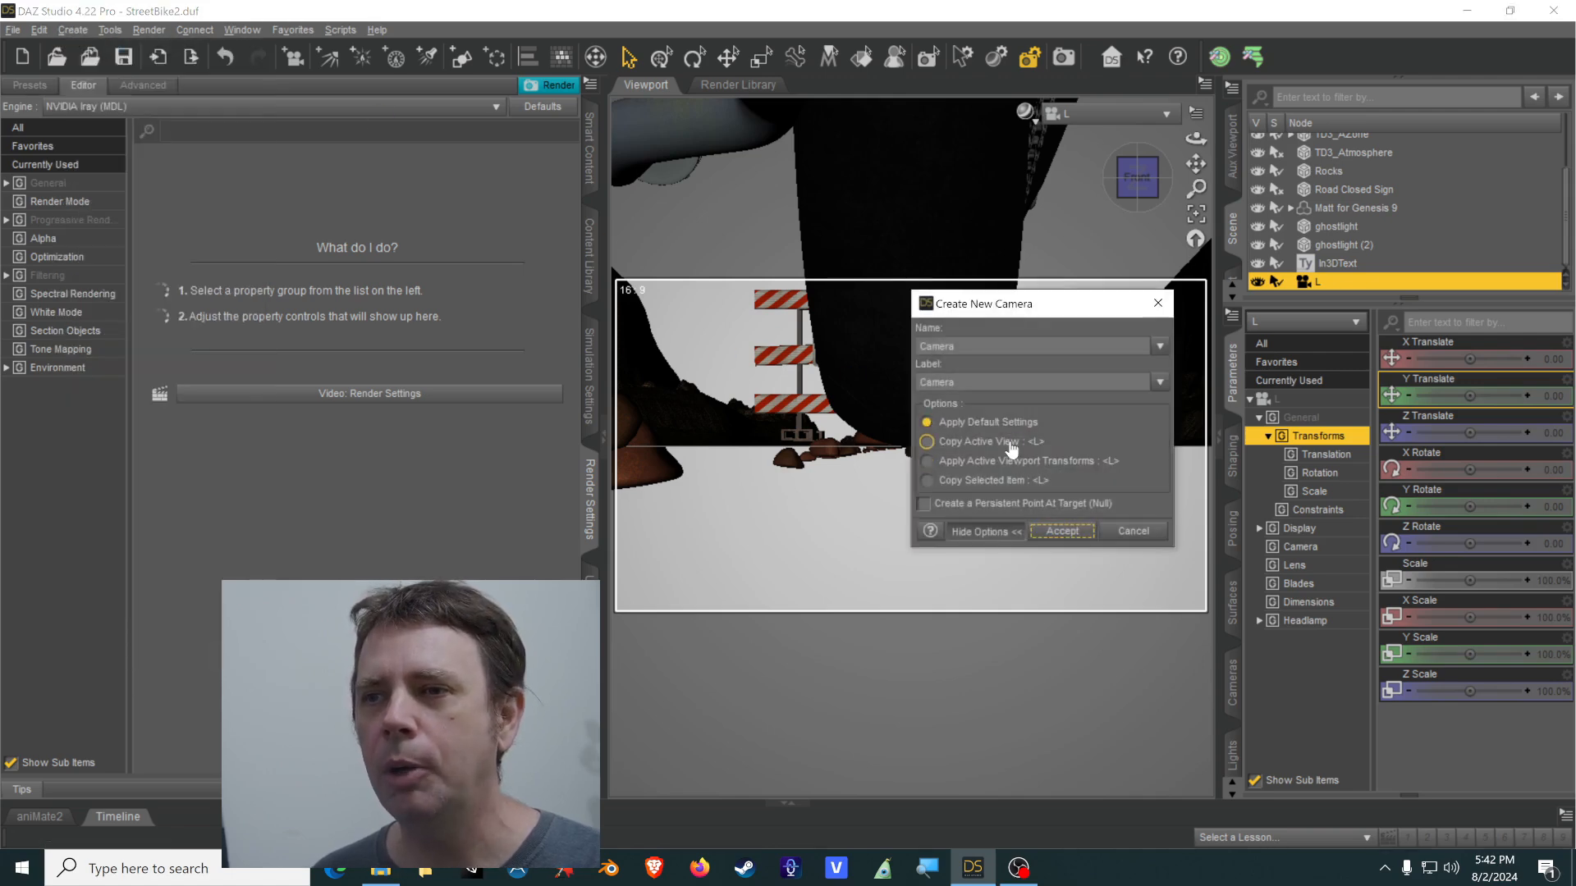
{"action": "left_click", "coordinate": [976, 446]}
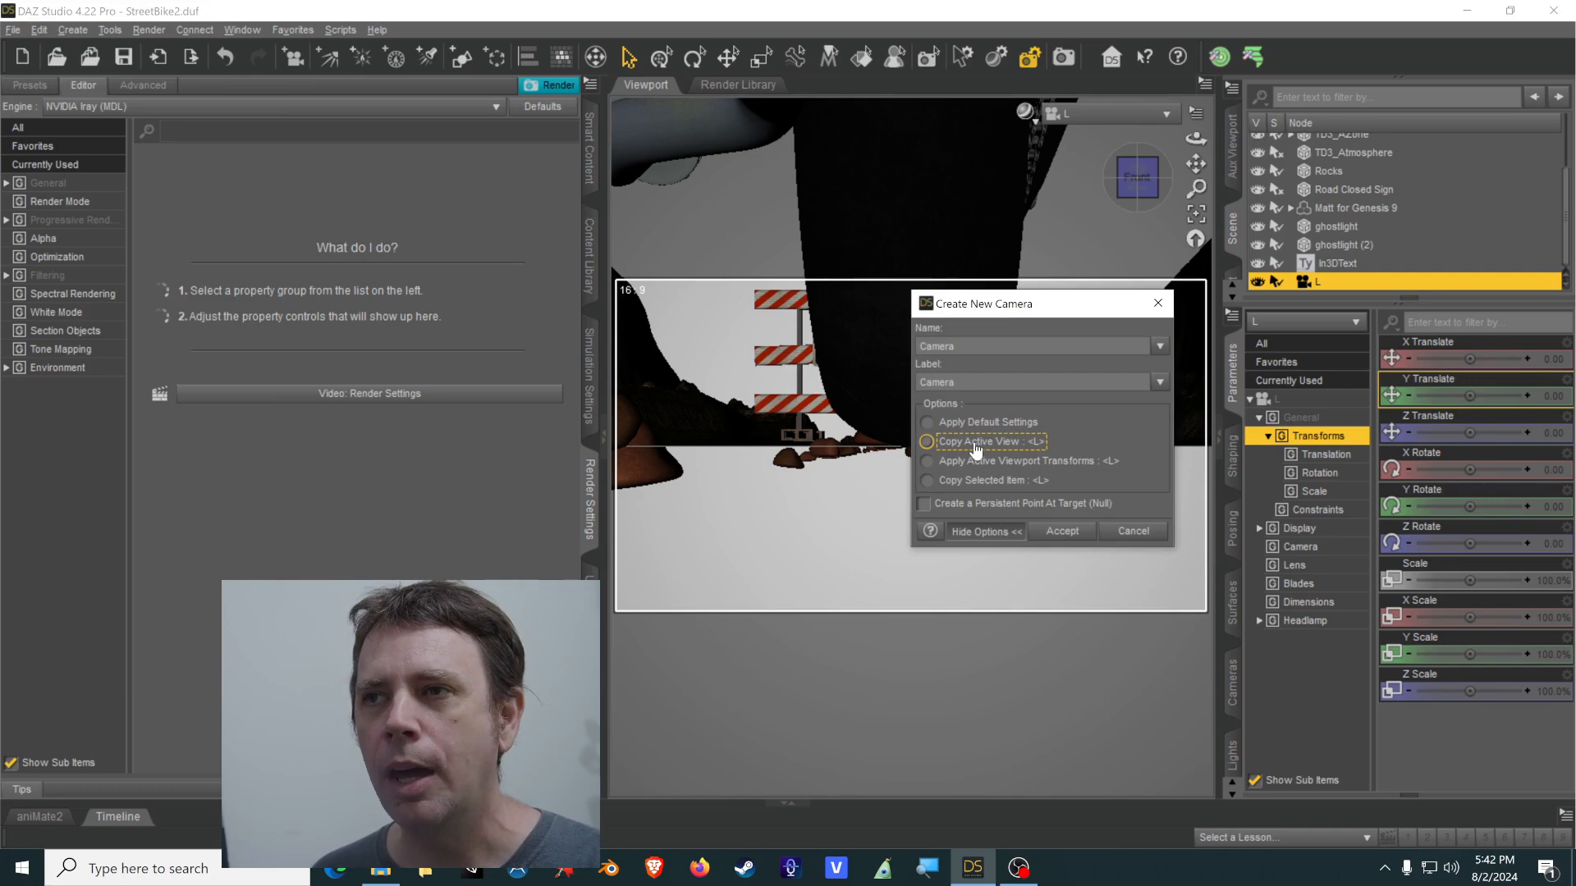
{"action": "left_click", "coordinate": [1132, 531]}
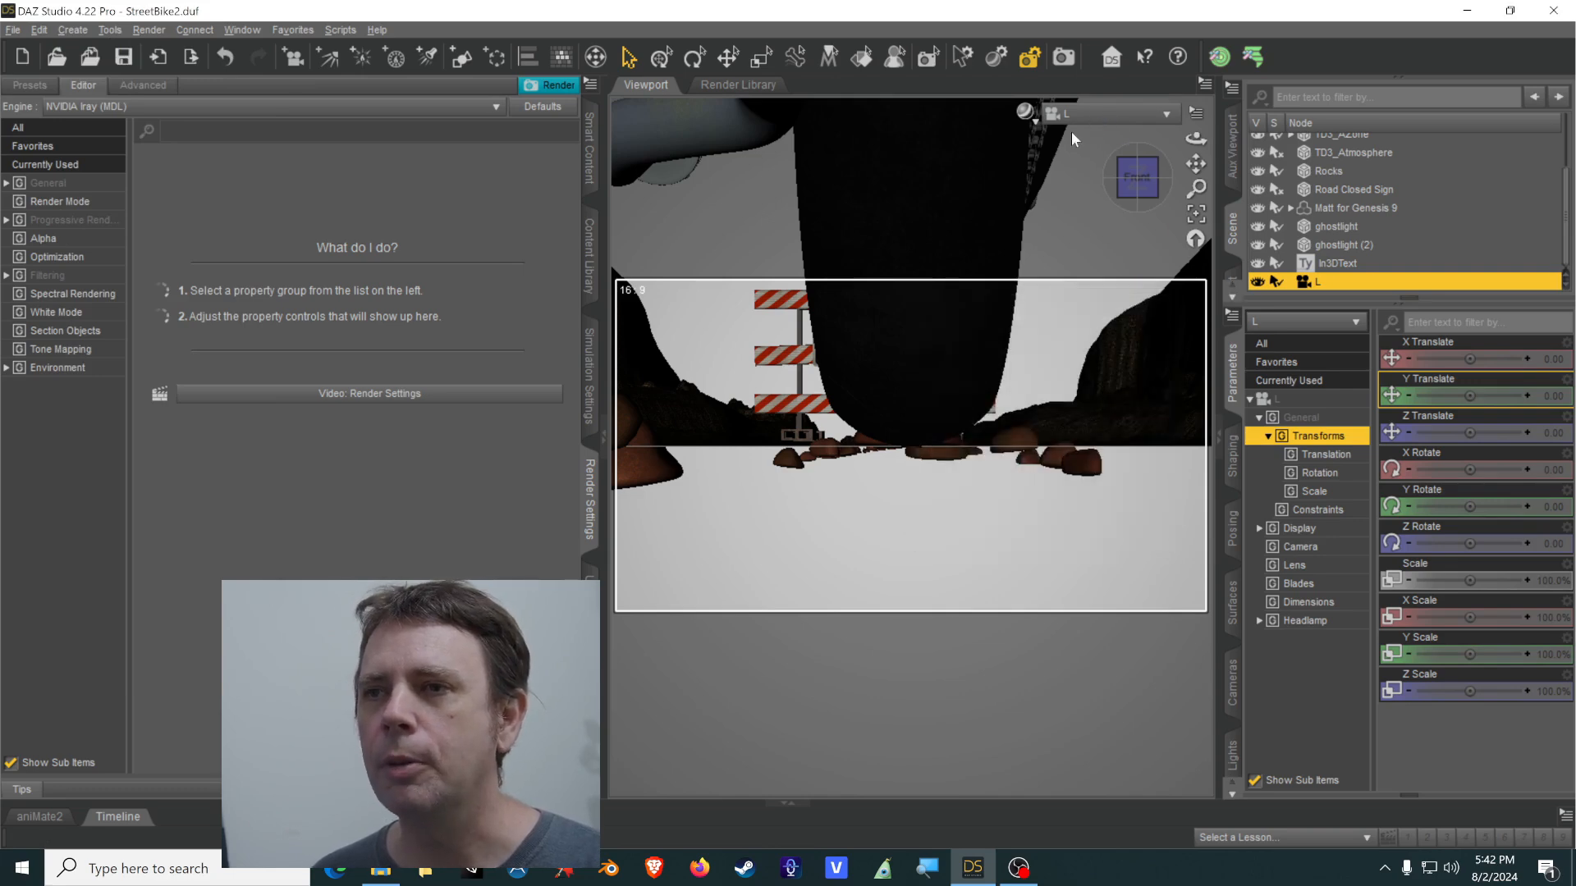
Compare the Perspective View with the view through camera L, finishing in the Perspective View.
{"action": "left_click", "coordinate": [1115, 117]}
{"action": "left_click", "coordinate": [1110, 127]}
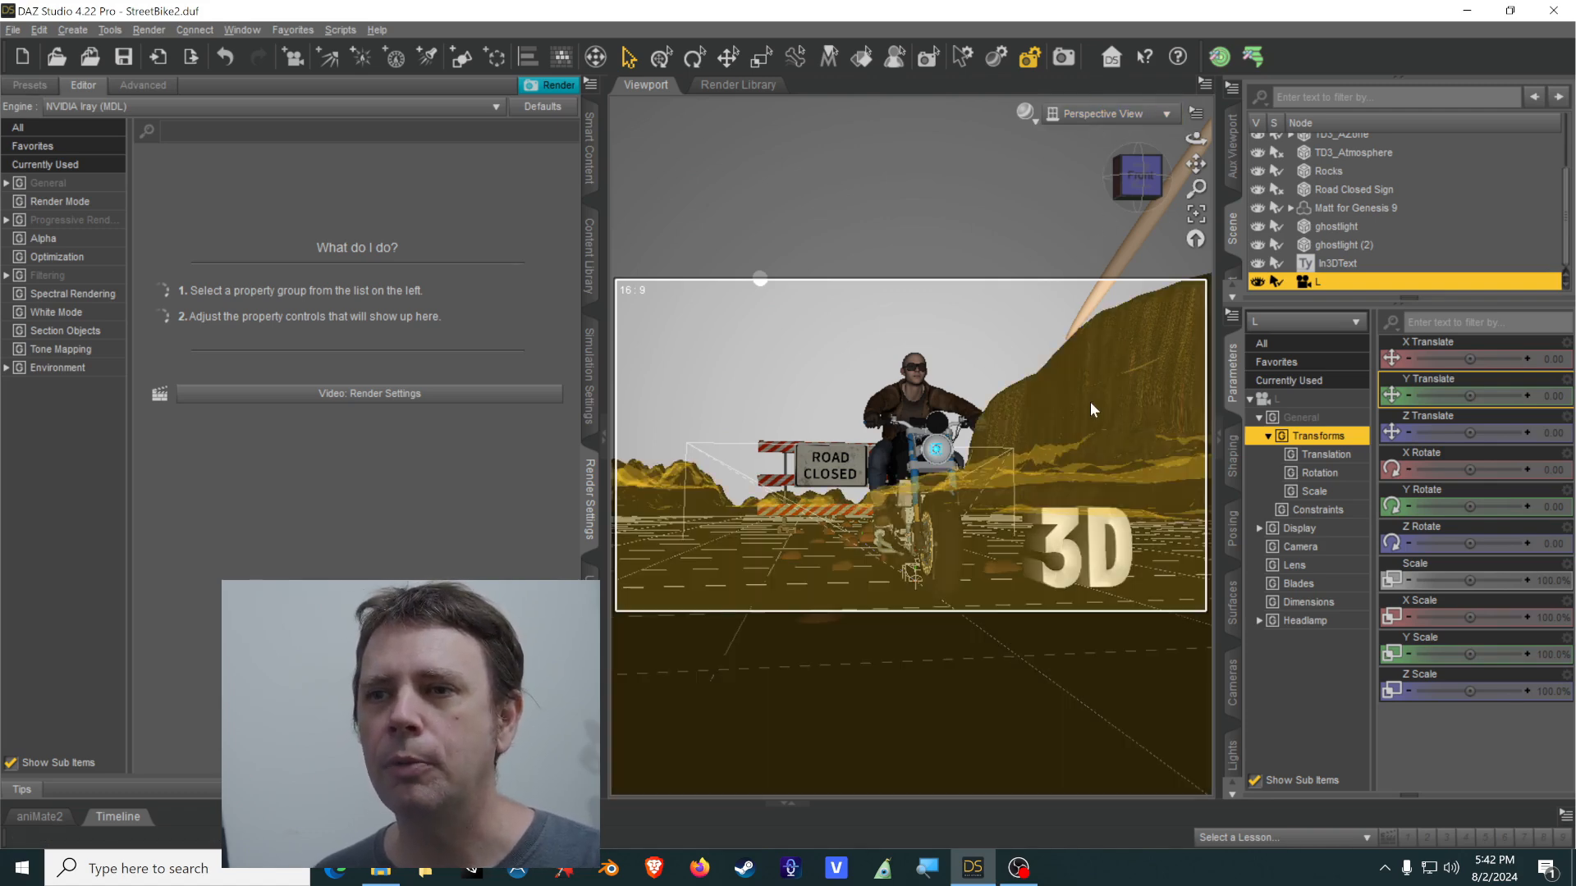
{"action": "left_click", "coordinate": [1099, 114]}
{"action": "left_click", "coordinate": [1092, 279]}
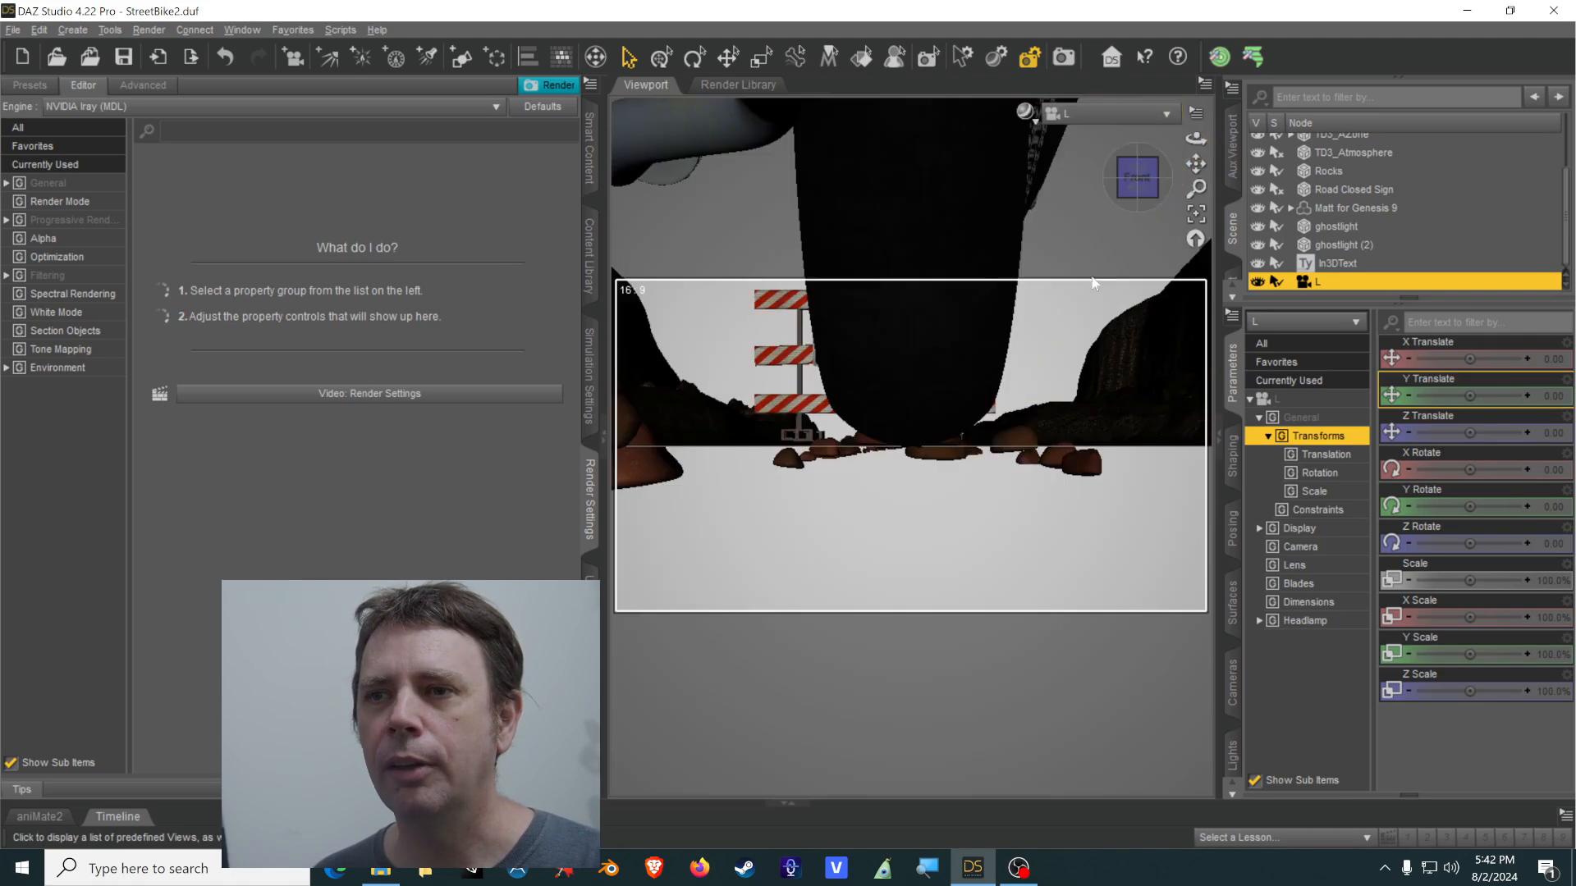
{"action": "left_click", "coordinate": [1108, 117]}
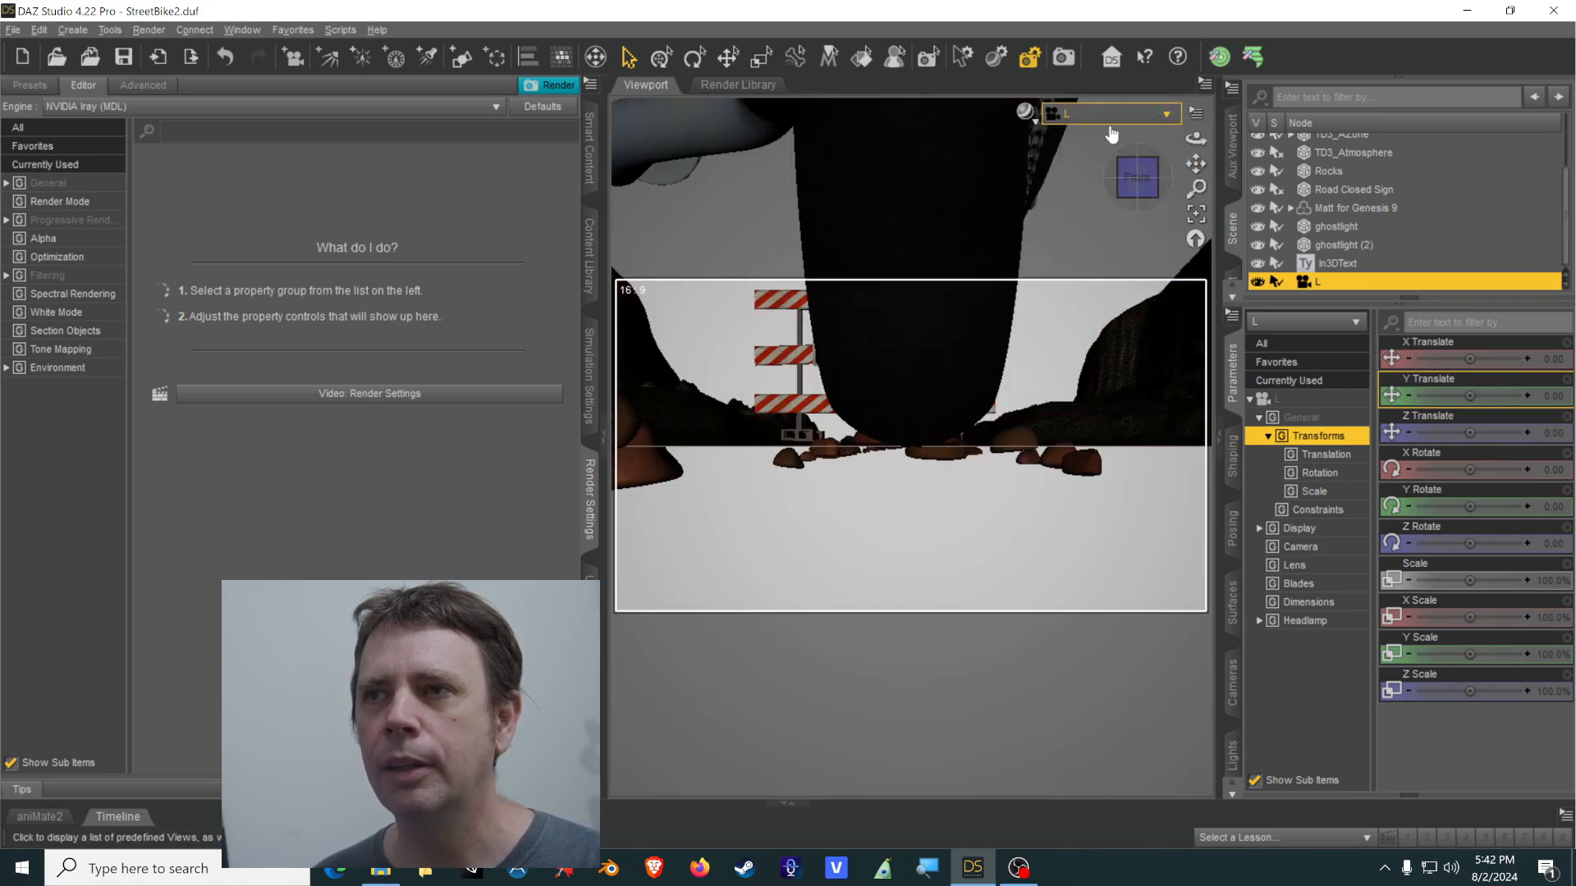
{"action": "left_click", "coordinate": [1110, 125]}
Create a second camera as a copy of the selected camera L and rename it R.
{"action": "left_click", "coordinate": [73, 29]}
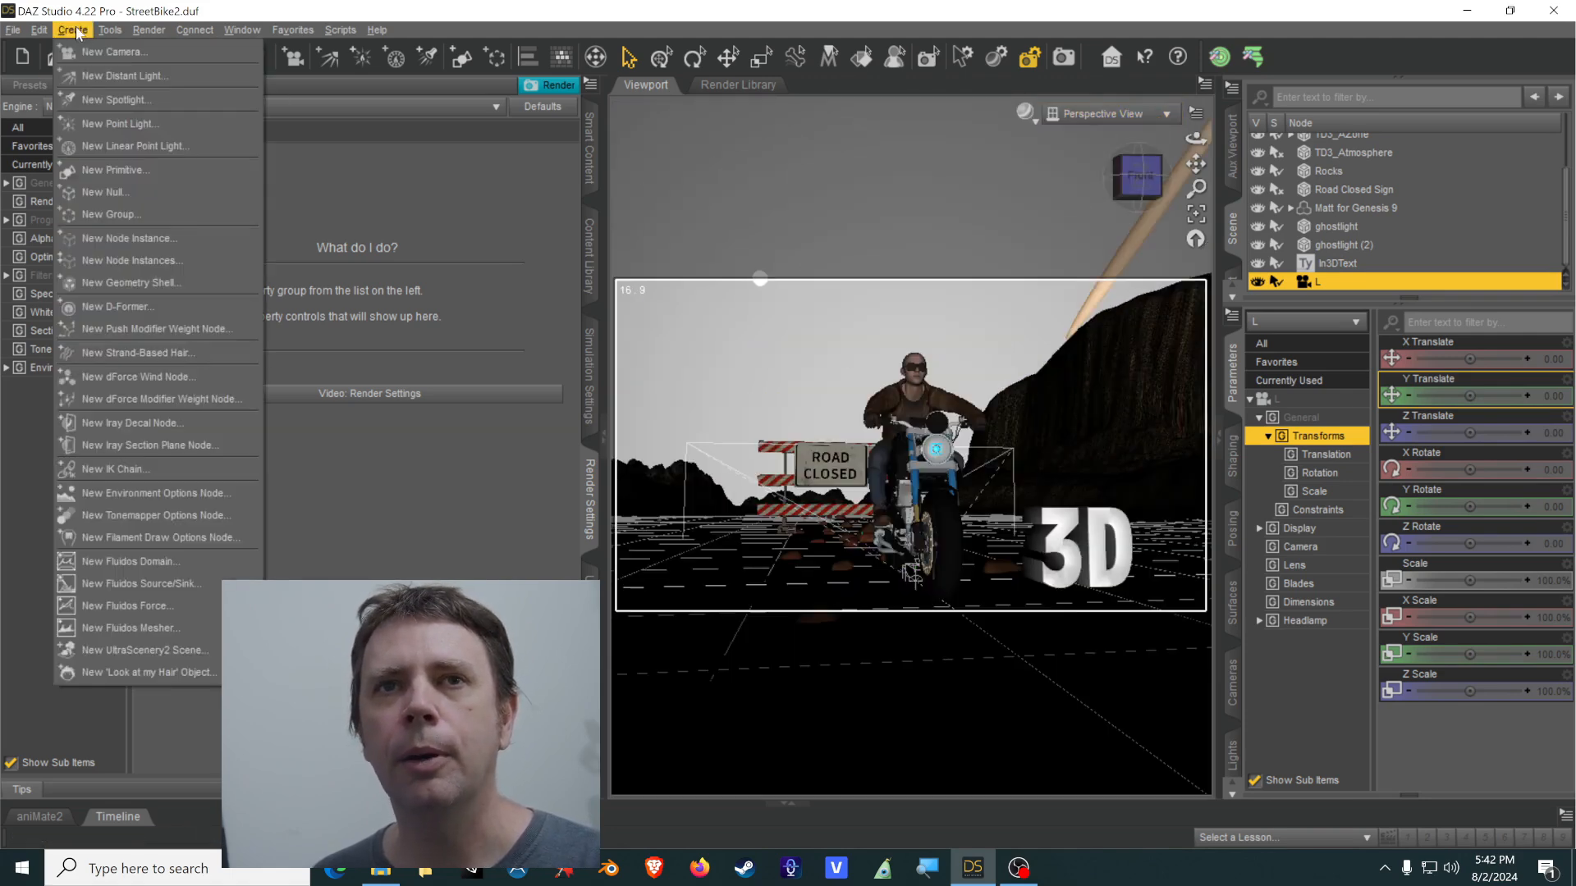
{"action": "left_click", "coordinate": [103, 52]}
{"action": "left_click", "coordinate": [1015, 486]}
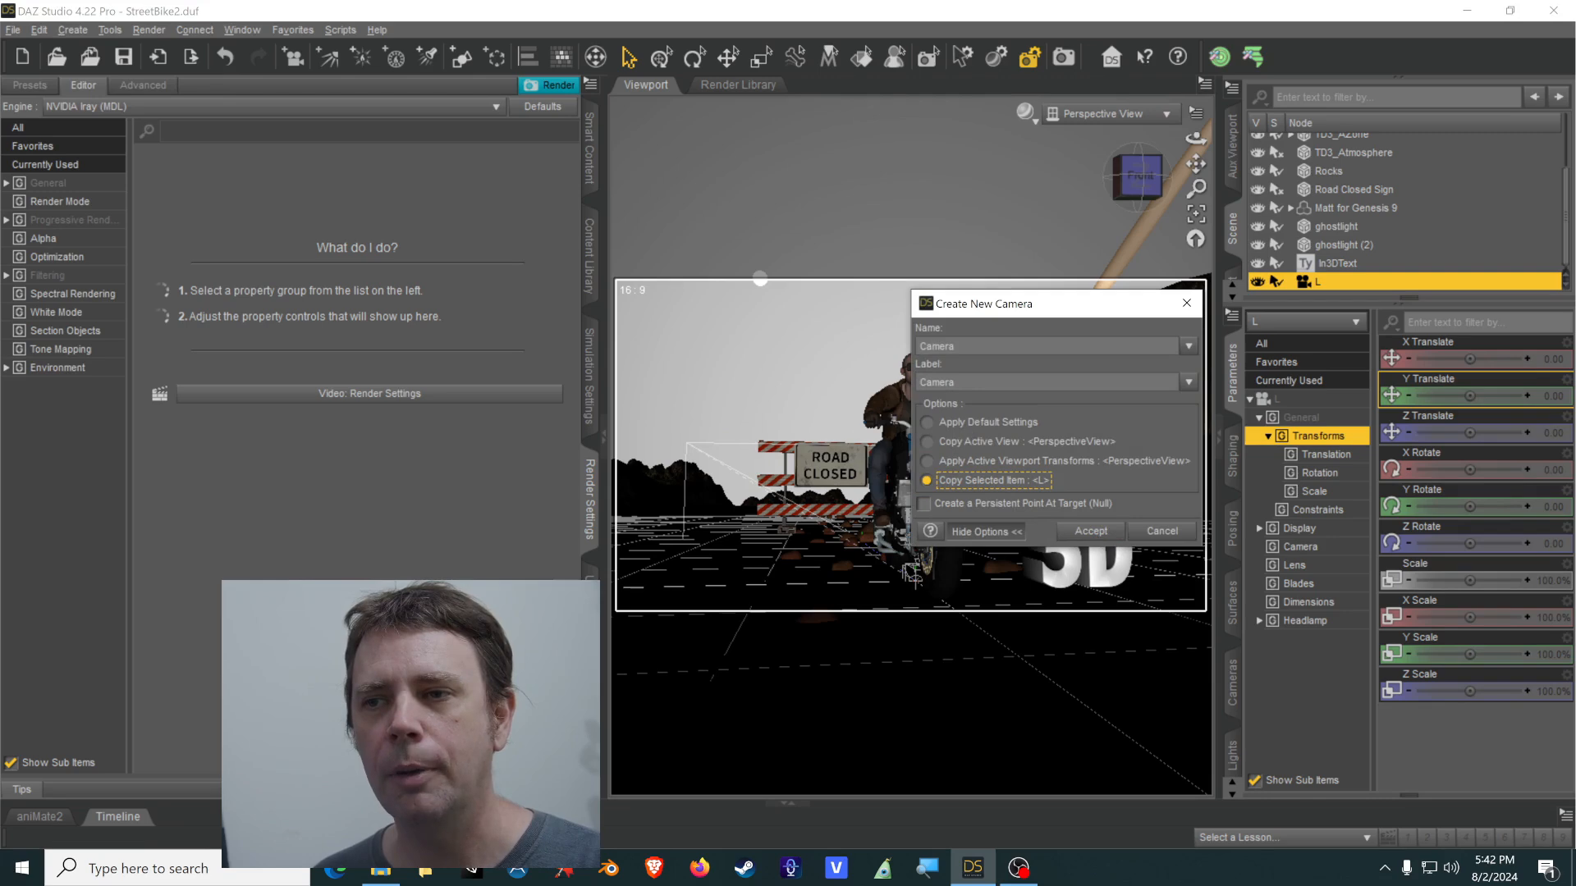
{"action": "left_click", "coordinate": [1085, 534]}
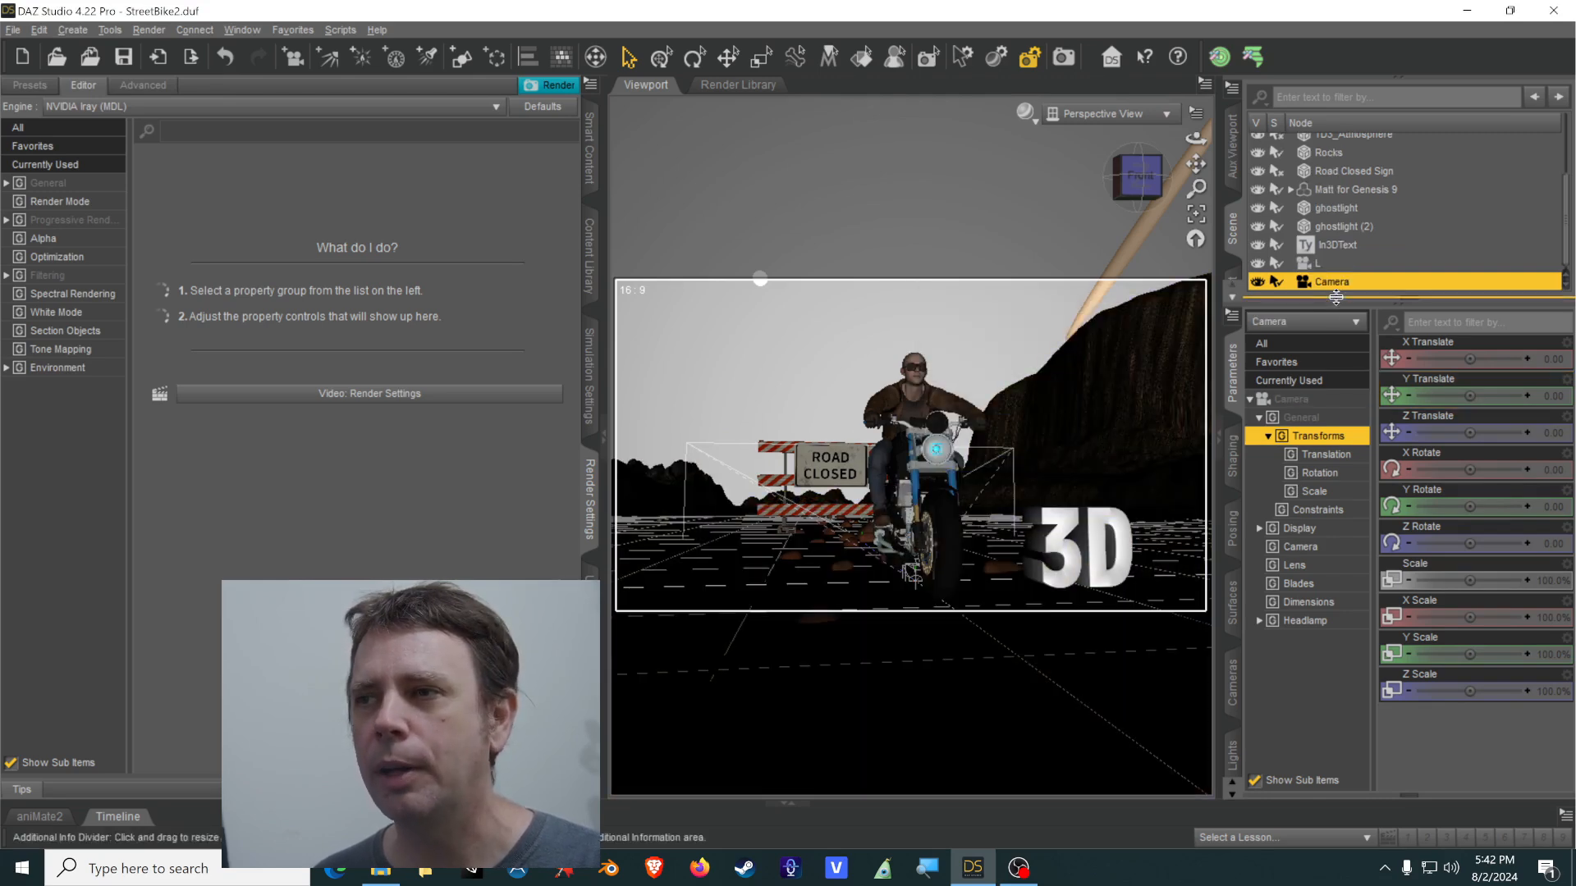
{"action": "left_click", "coordinate": [1333, 281]}
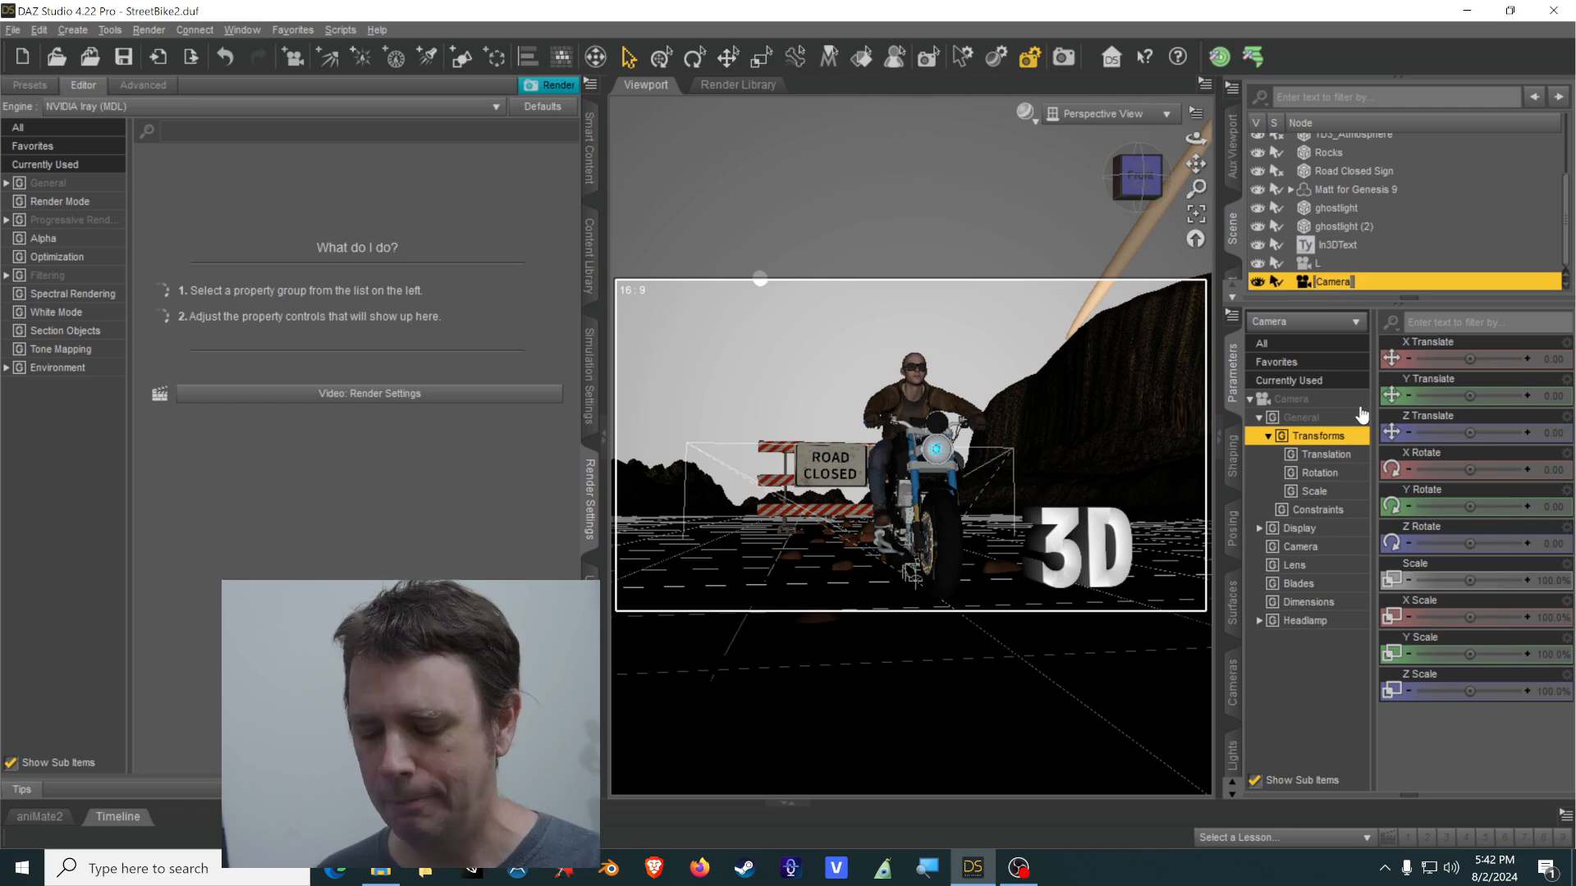
{"action": "type", "text": "R"}
{"action": "key", "text": "Return"}
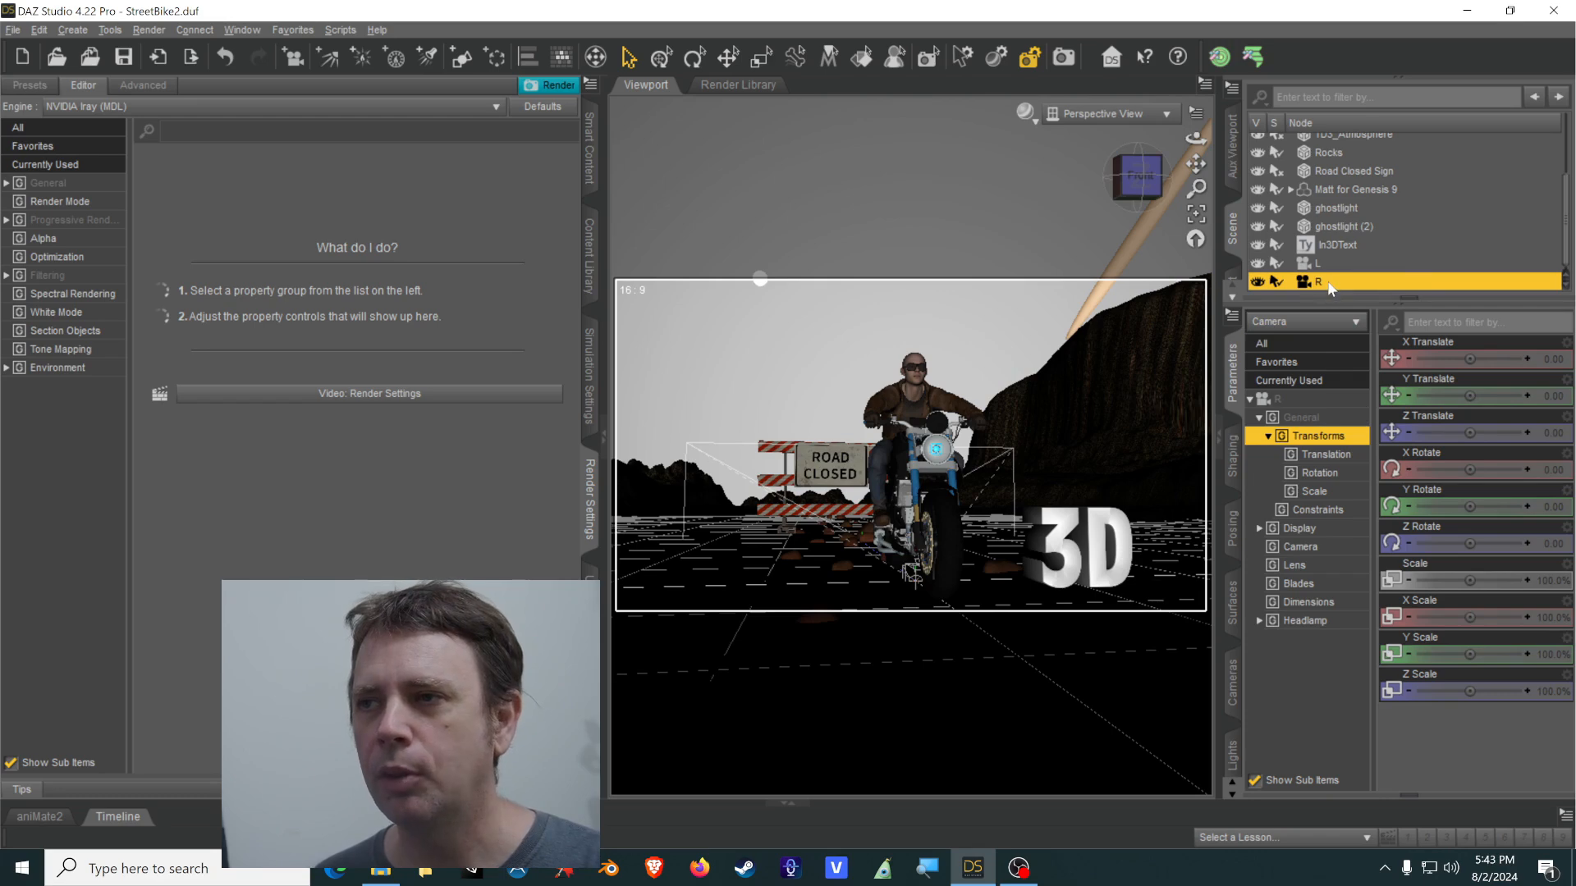
Check the view through camera R and switch the viewport to camera L.
{"action": "left_click", "coordinate": [1120, 111]}
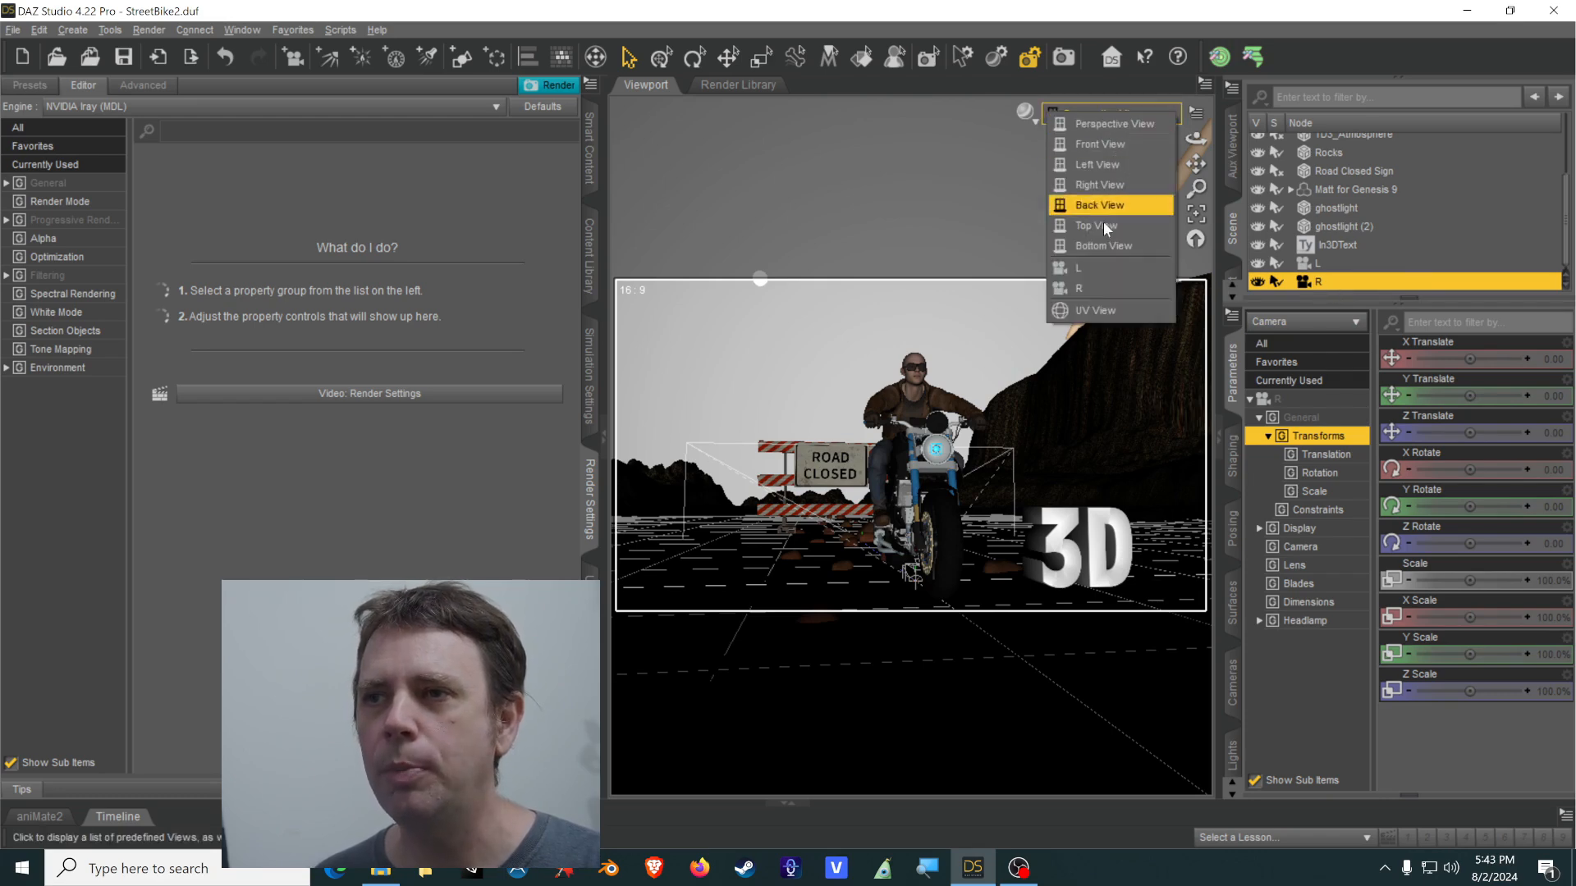
{"action": "left_click", "coordinate": [1093, 285]}
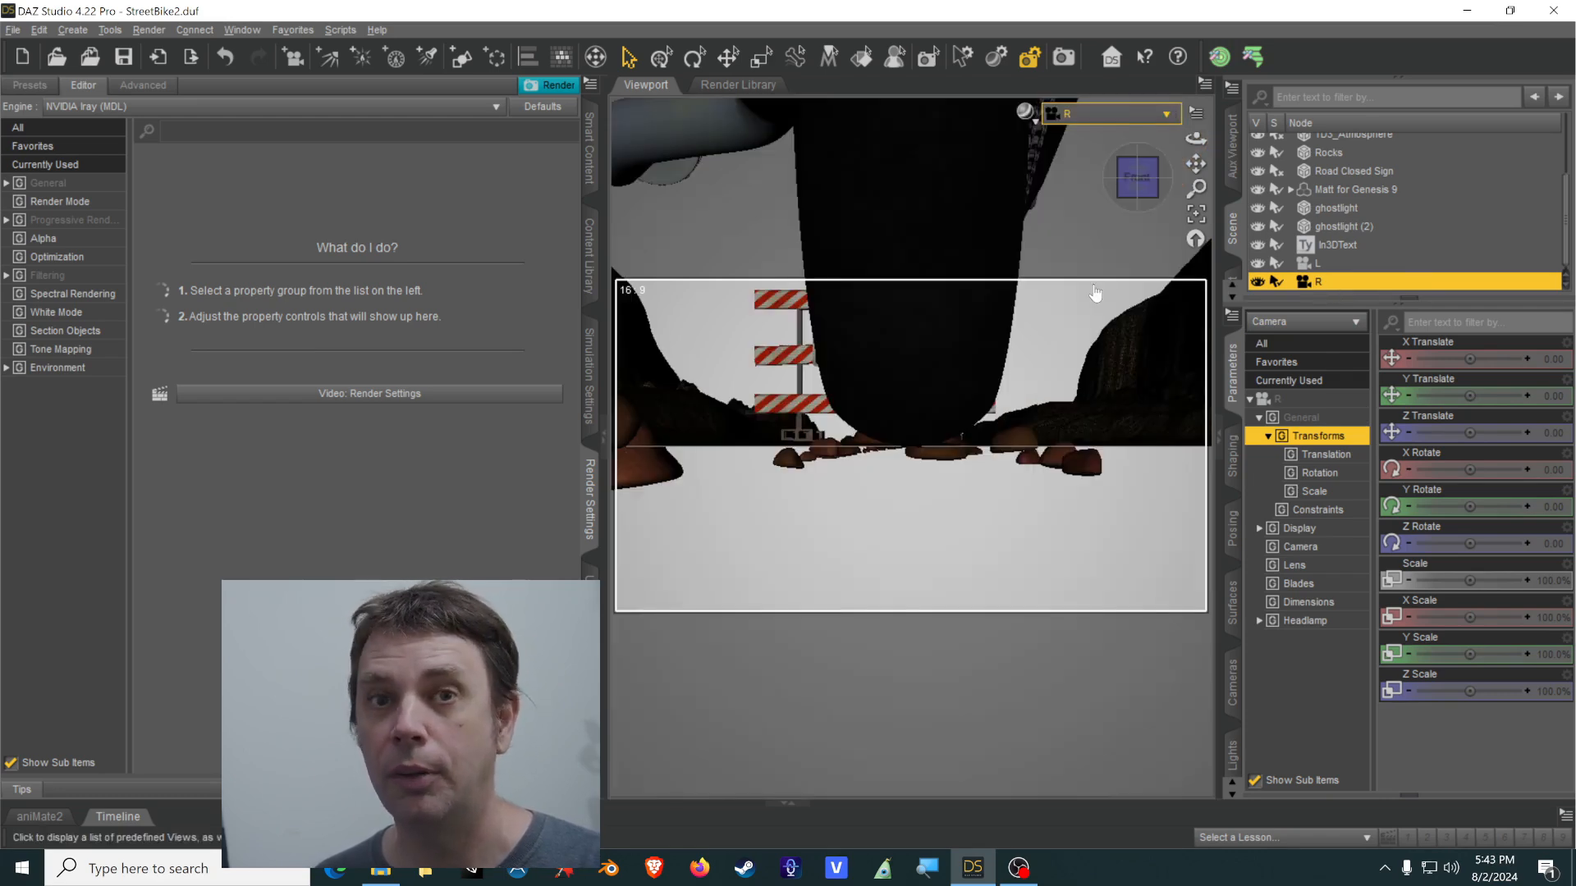
{"action": "left_click", "coordinate": [1091, 114]}
{"action": "left_click", "coordinate": [1083, 266]}
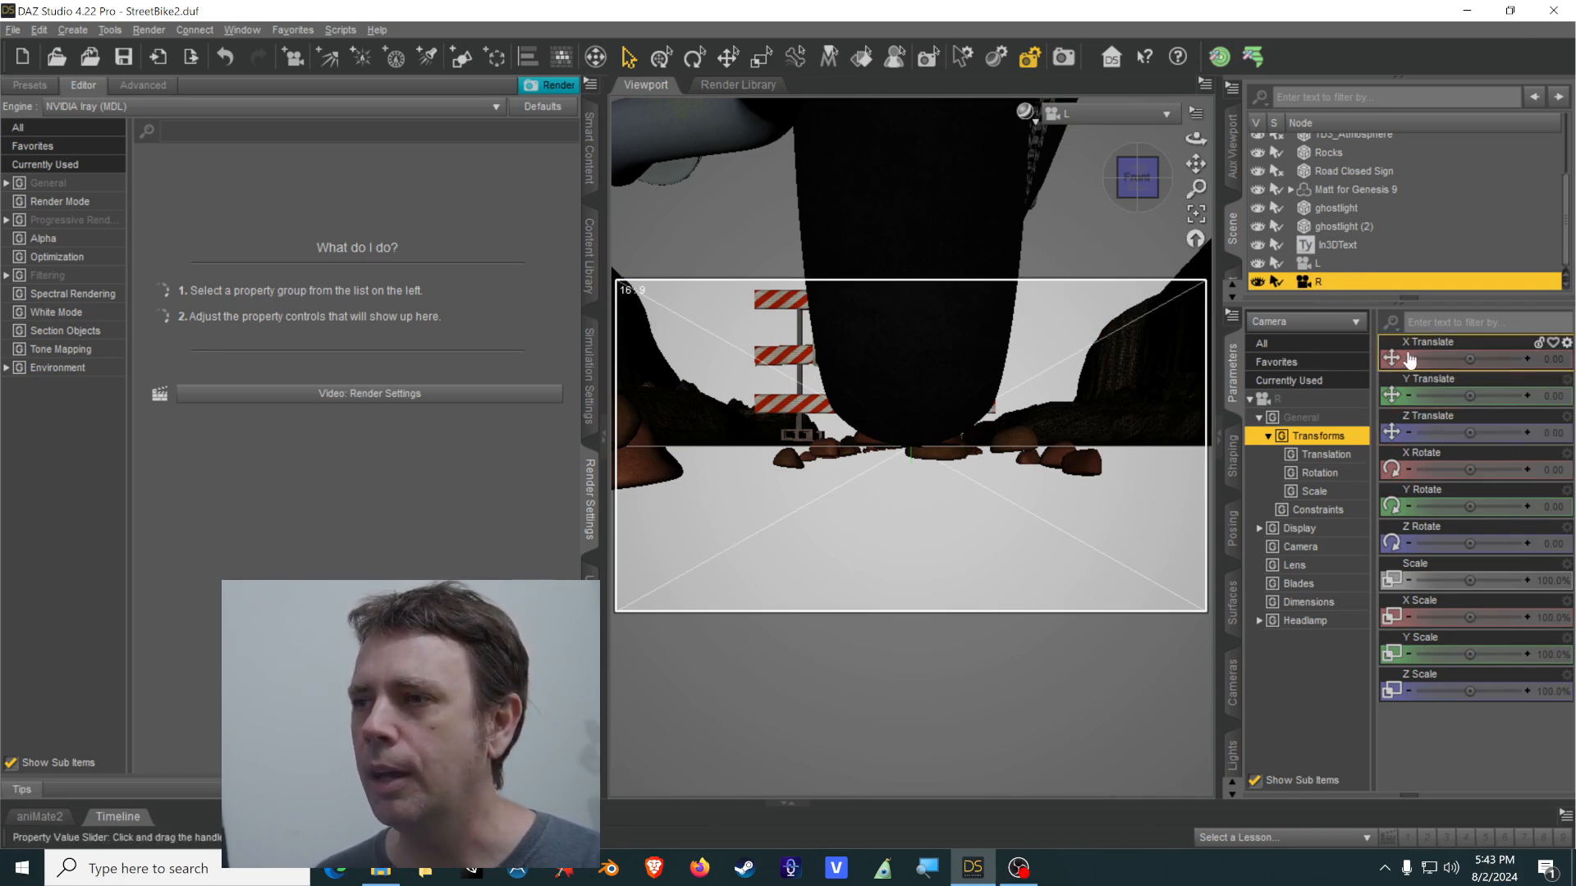
Set the X Translate of camera R to 4.
{"action": "left_click", "coordinate": [1551, 363]}
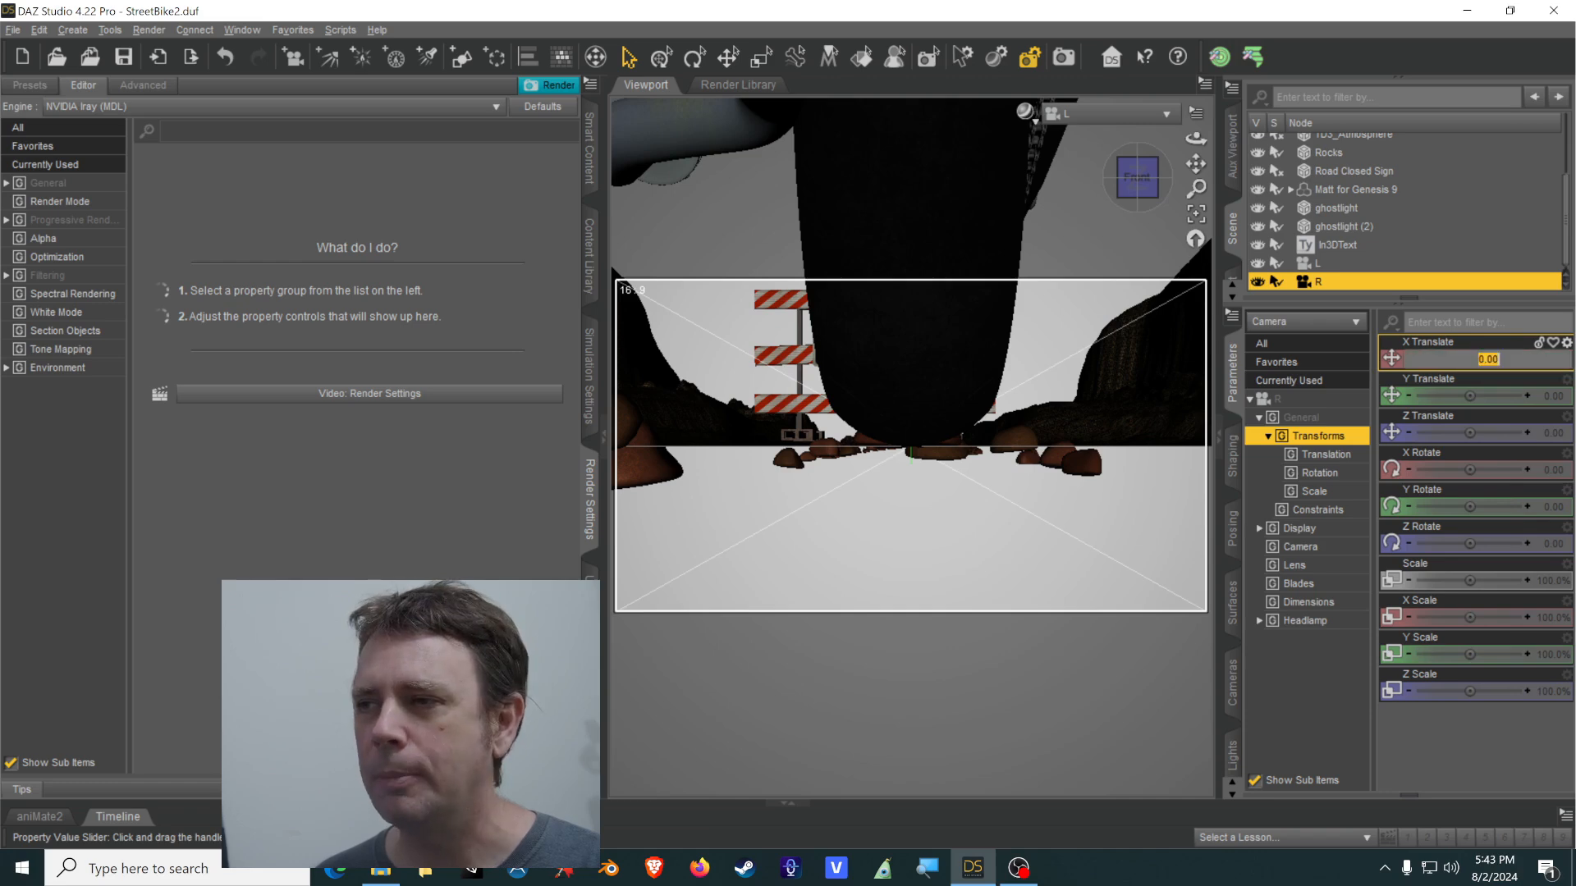
{"action": "type", "text": "4"}
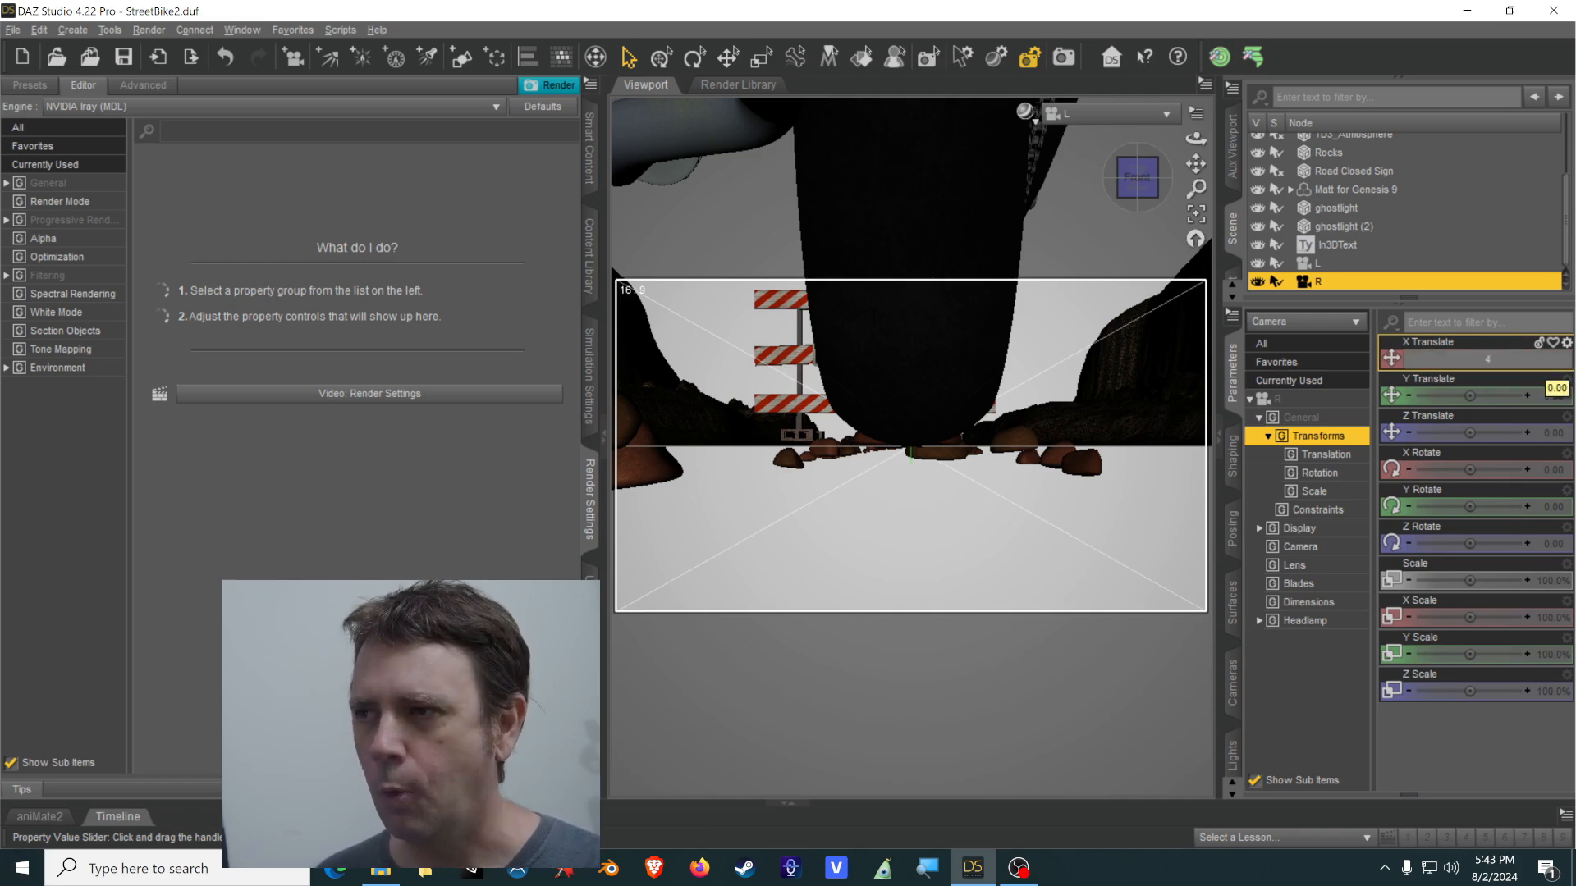
{"action": "key", "text": "Return"}
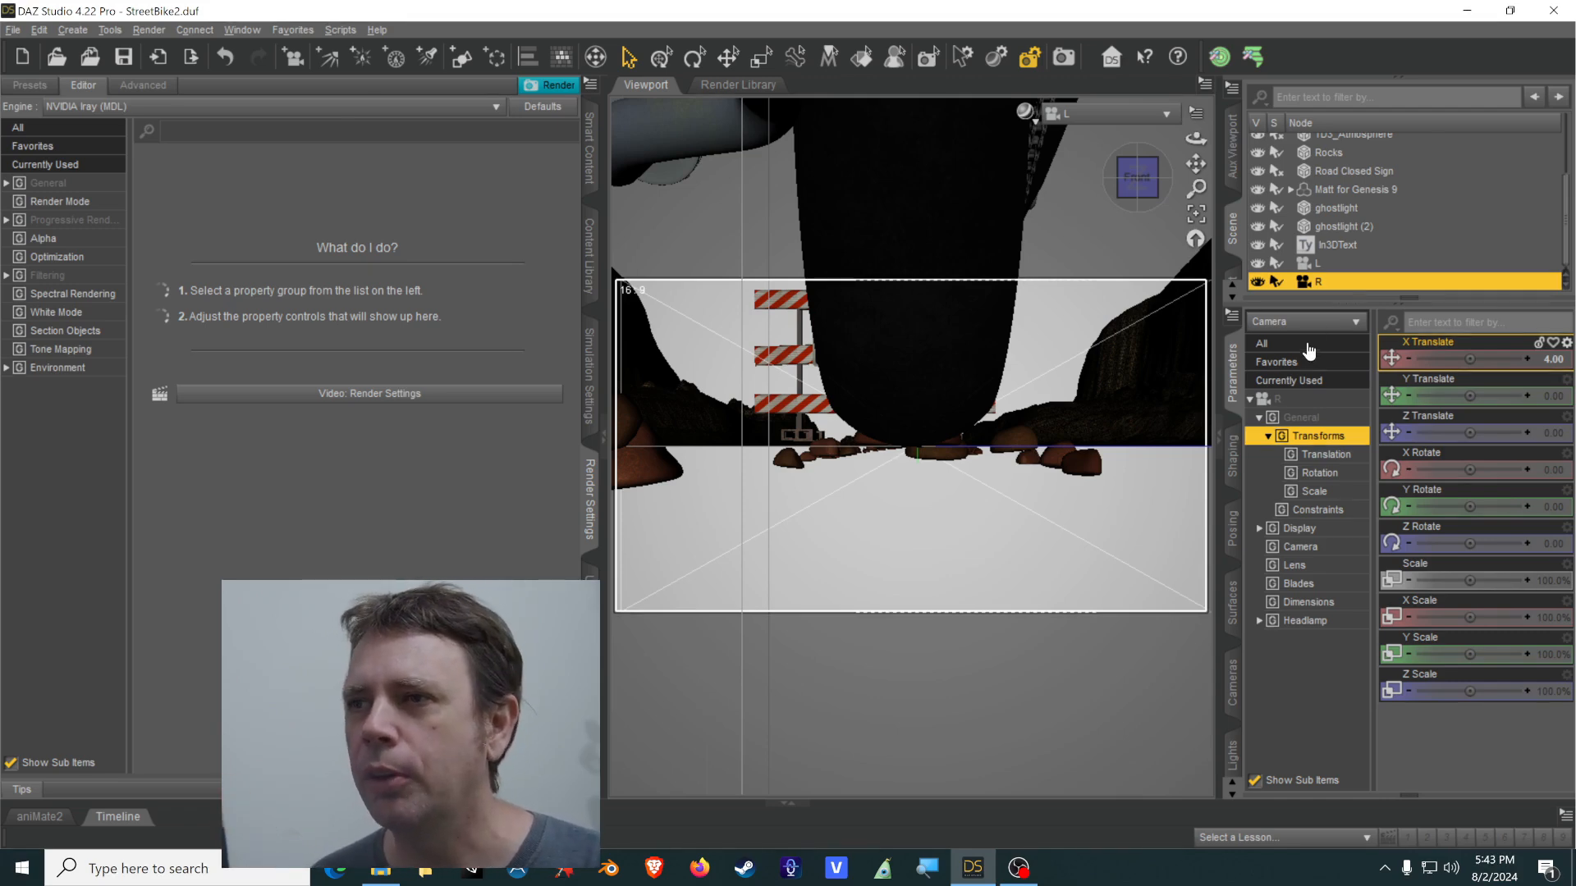
Compare the transform values of cameras L and R, checking the X Translate offset of R.
{"action": "left_click", "coordinate": [1320, 263]}
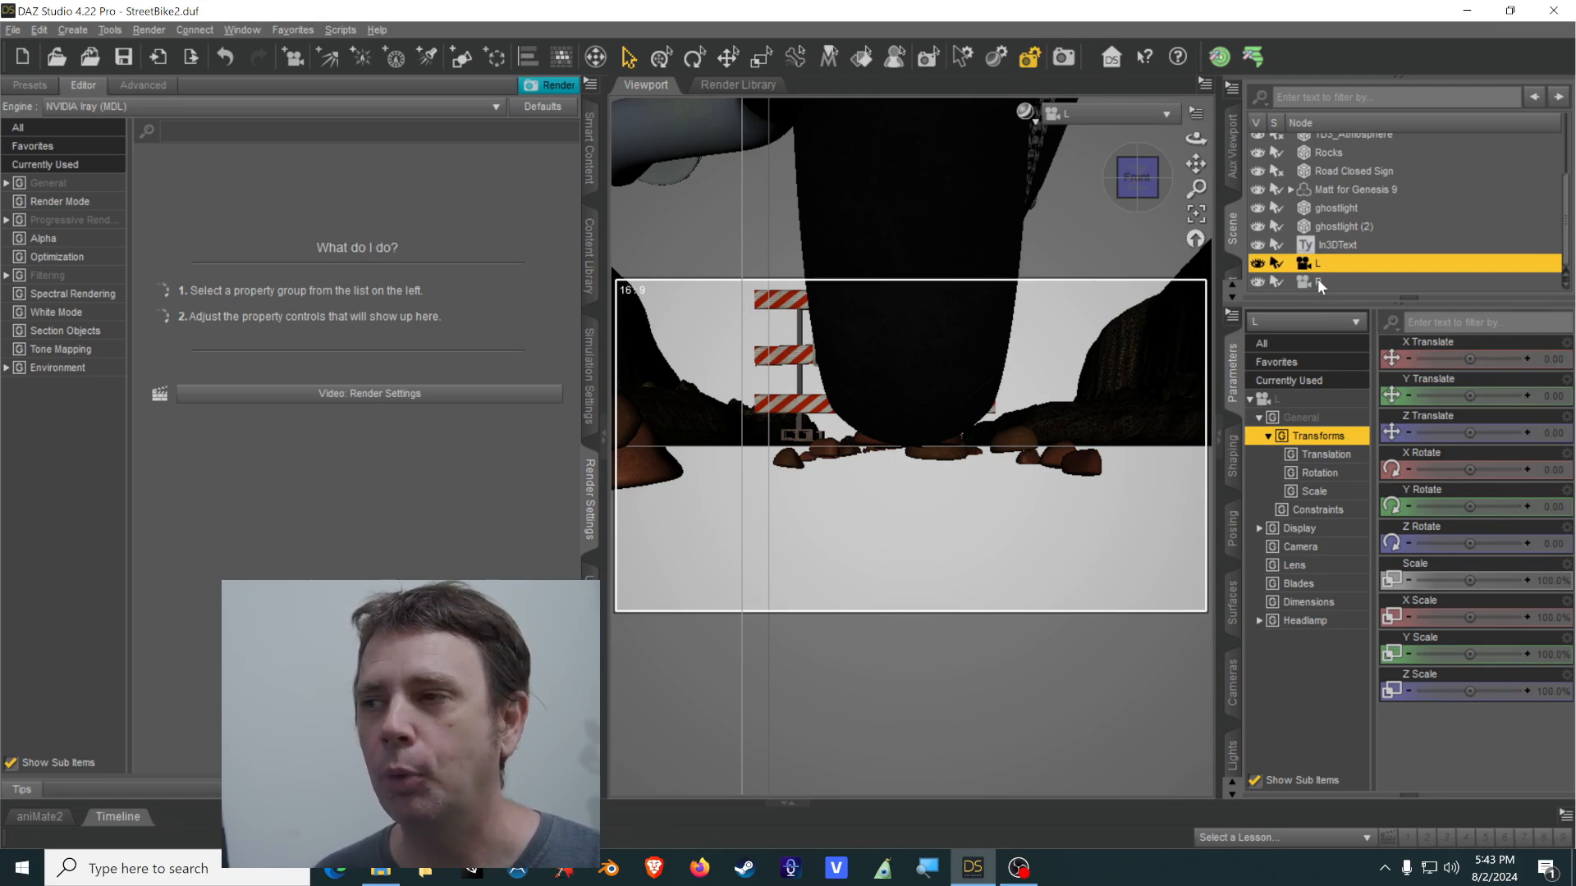
{"action": "left_click", "coordinate": [1319, 283]}
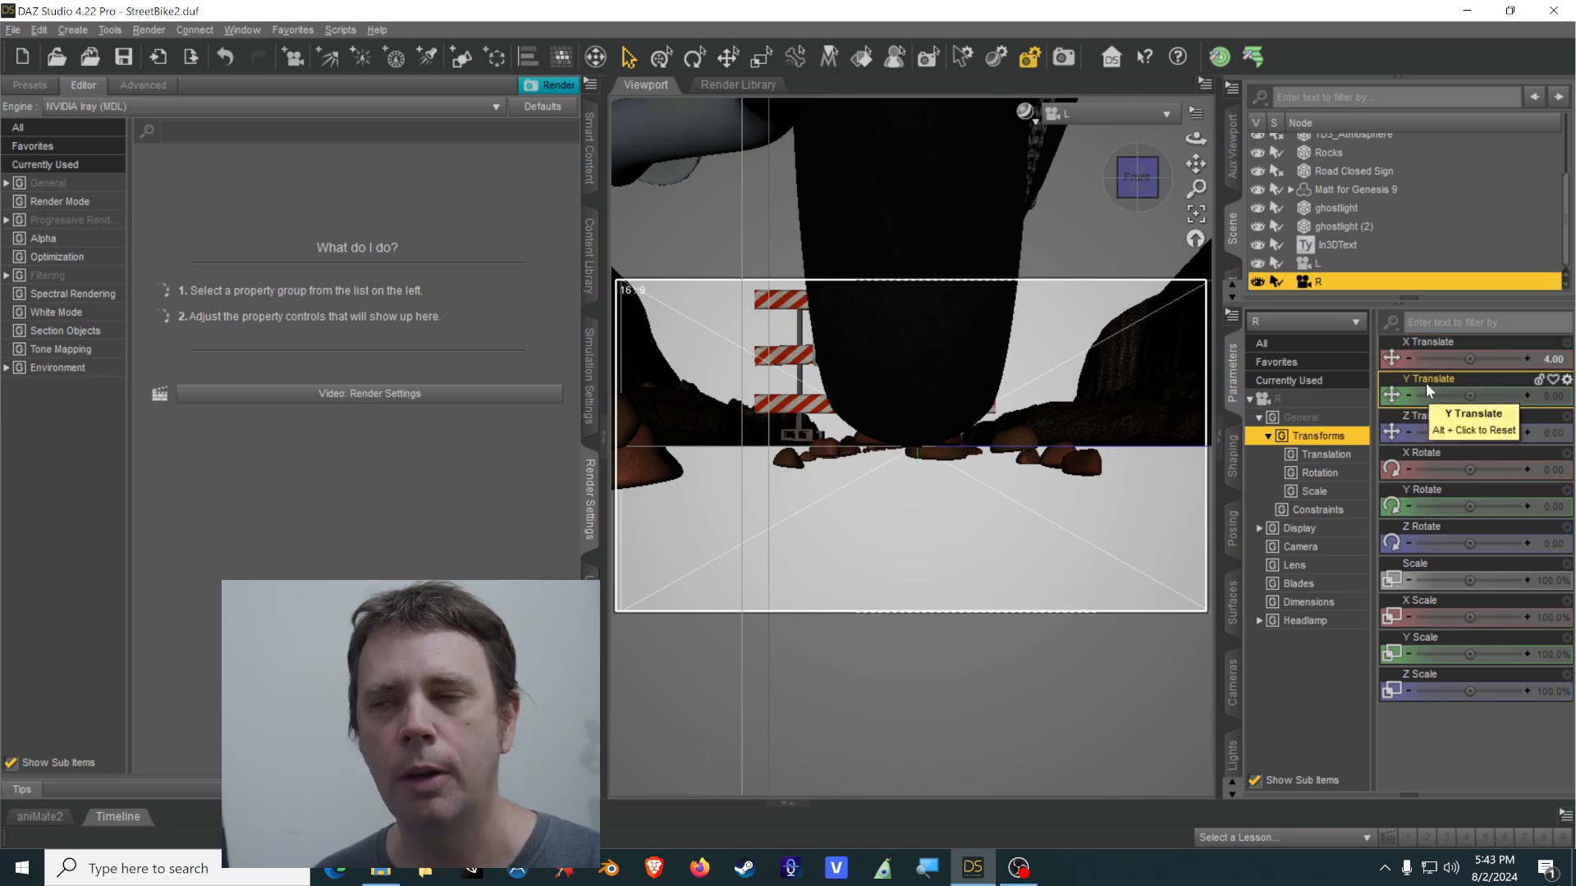
{"action": "left_click", "coordinate": [1554, 361]}
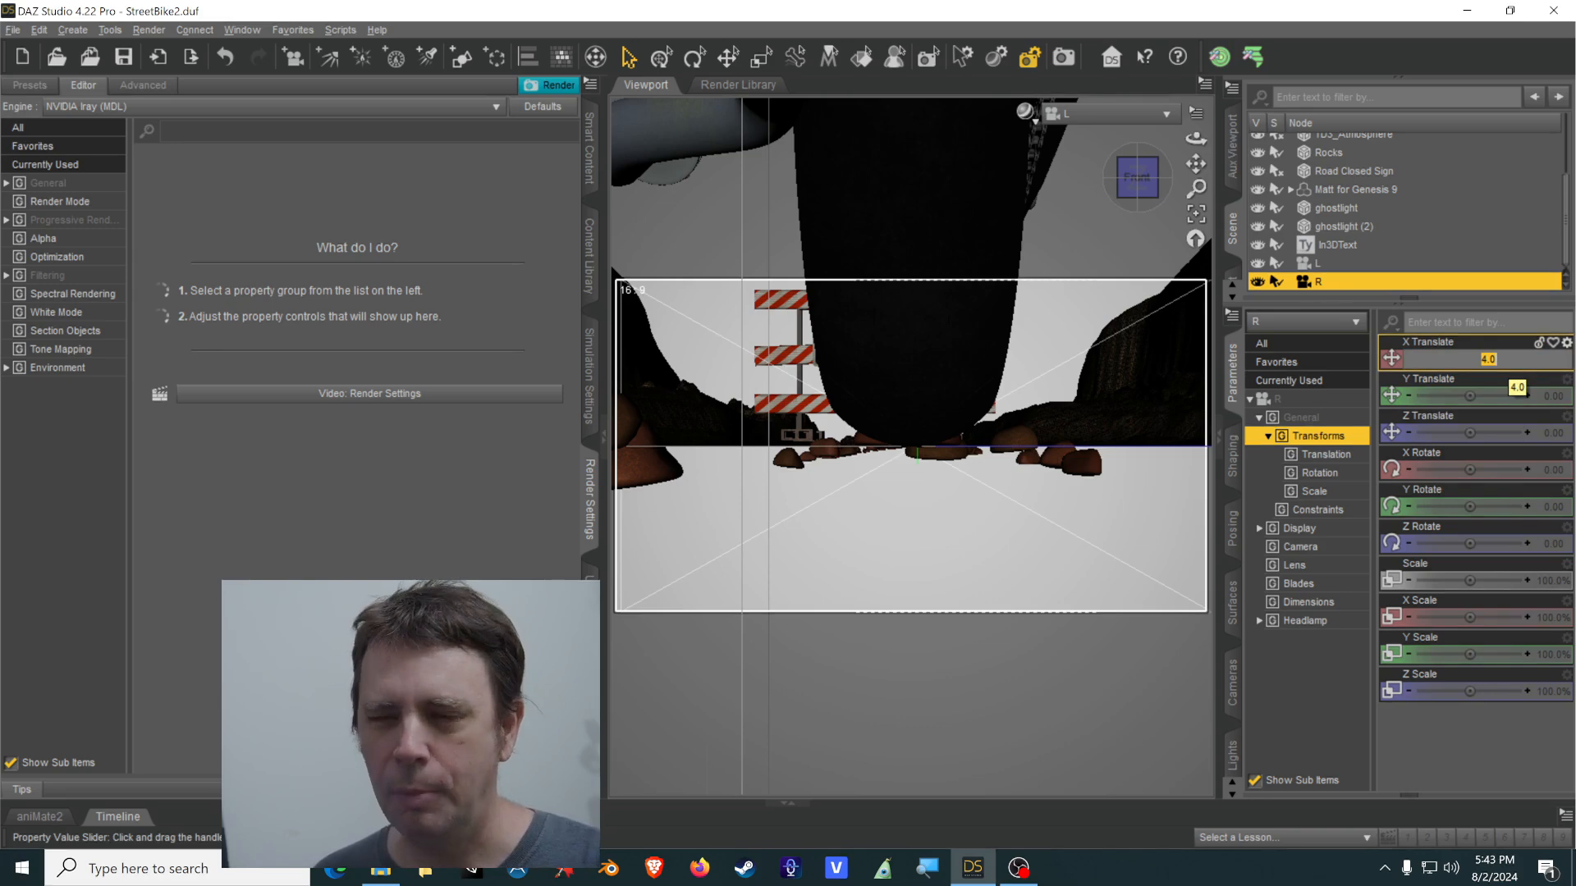
{"action": "key", "text": "Return"}
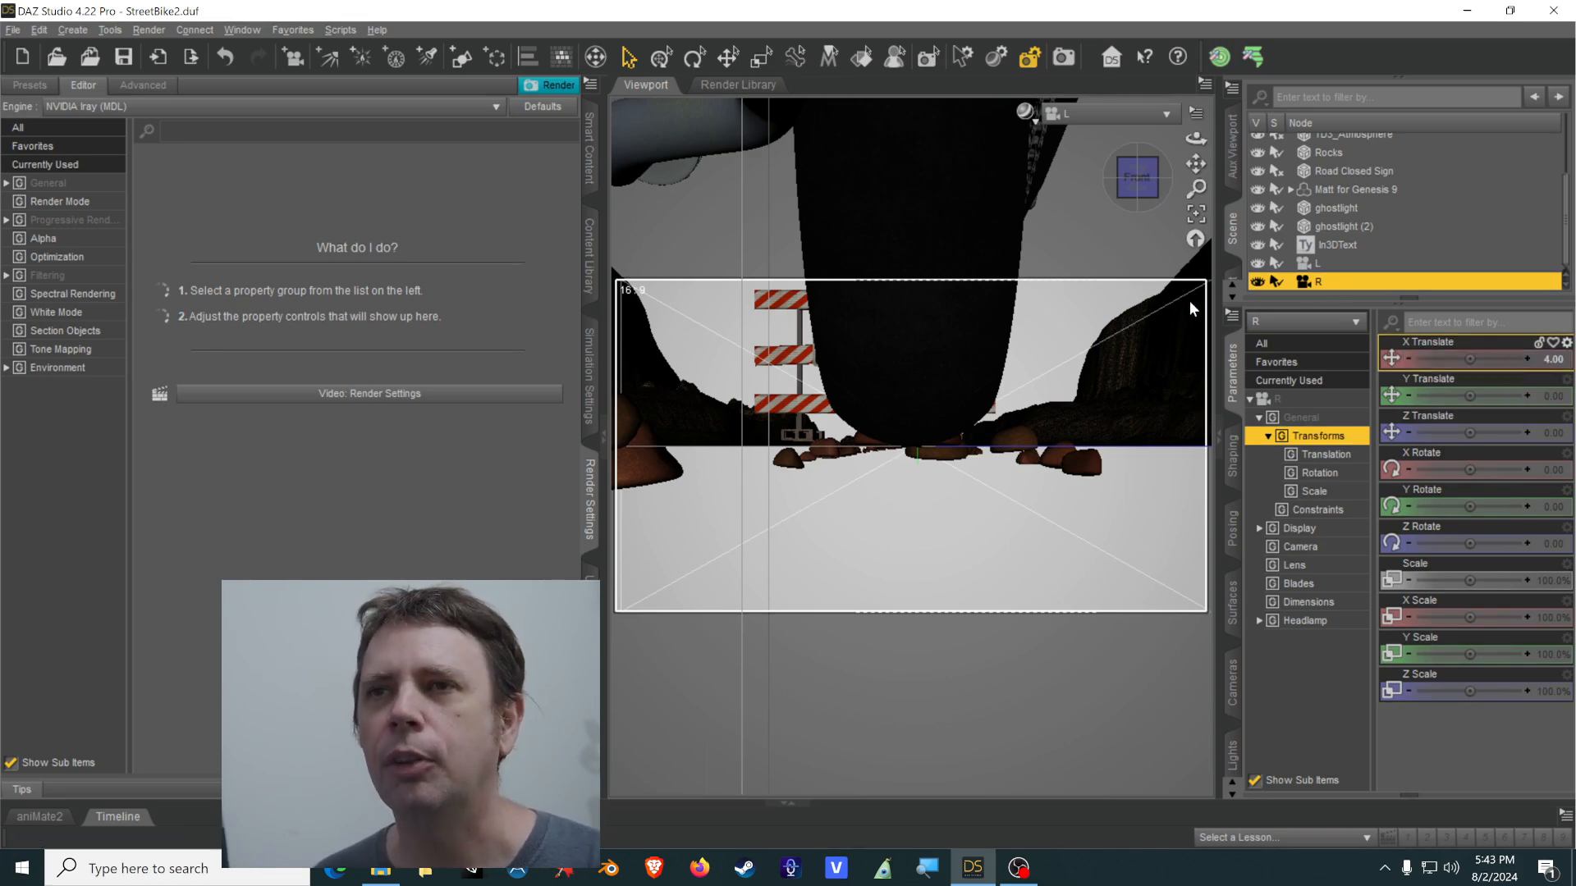
{"action": "left_click", "coordinate": [1320, 265]}
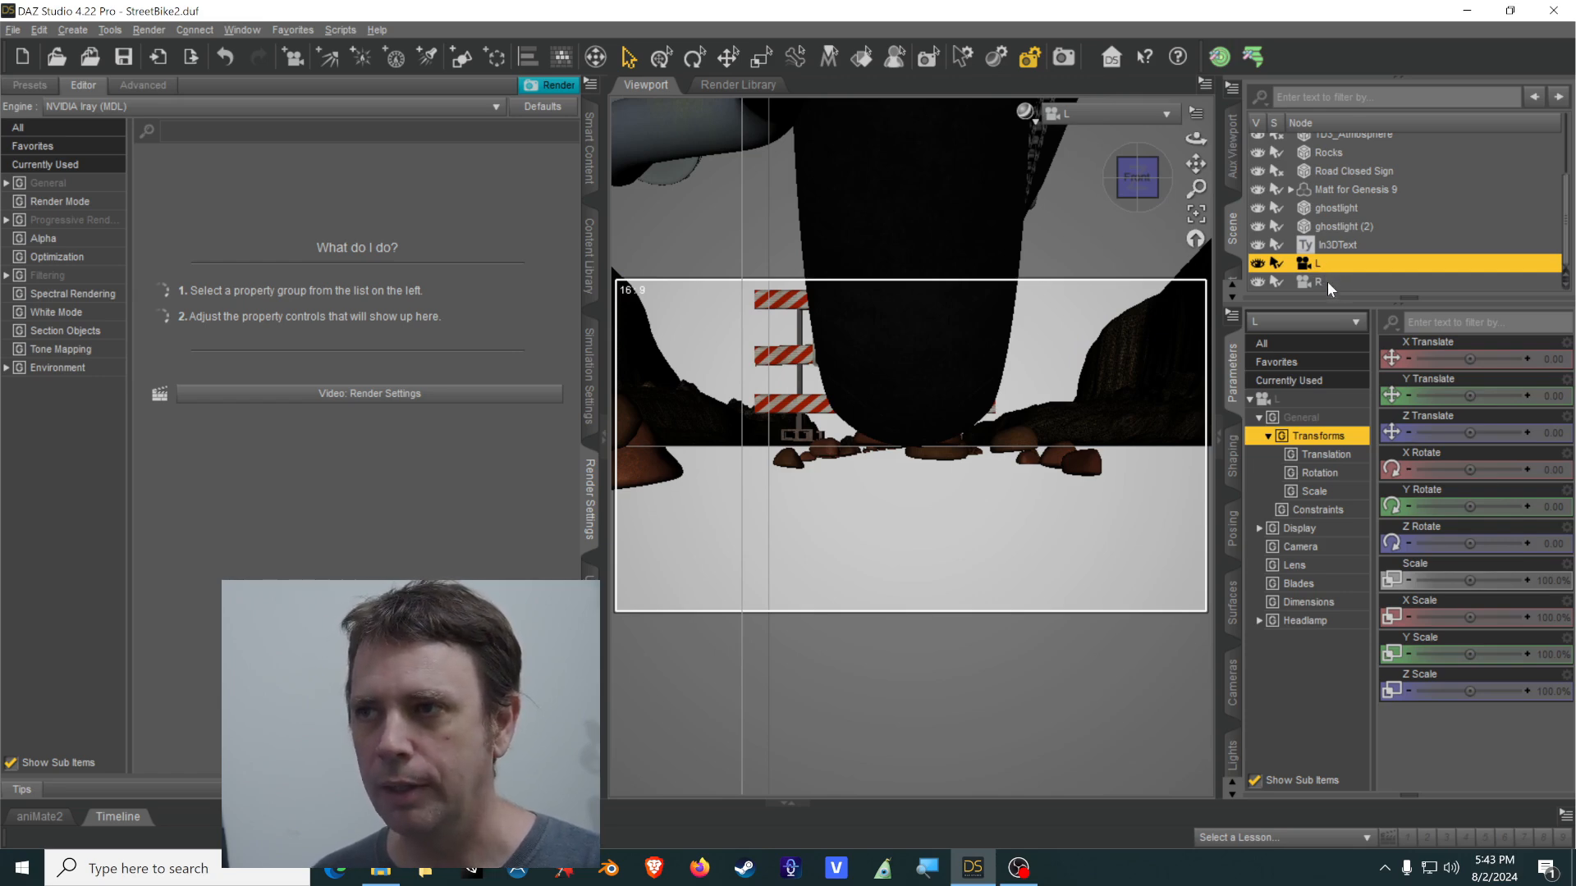
{"action": "left_click", "coordinate": [1327, 283], "text": "ctrl"}
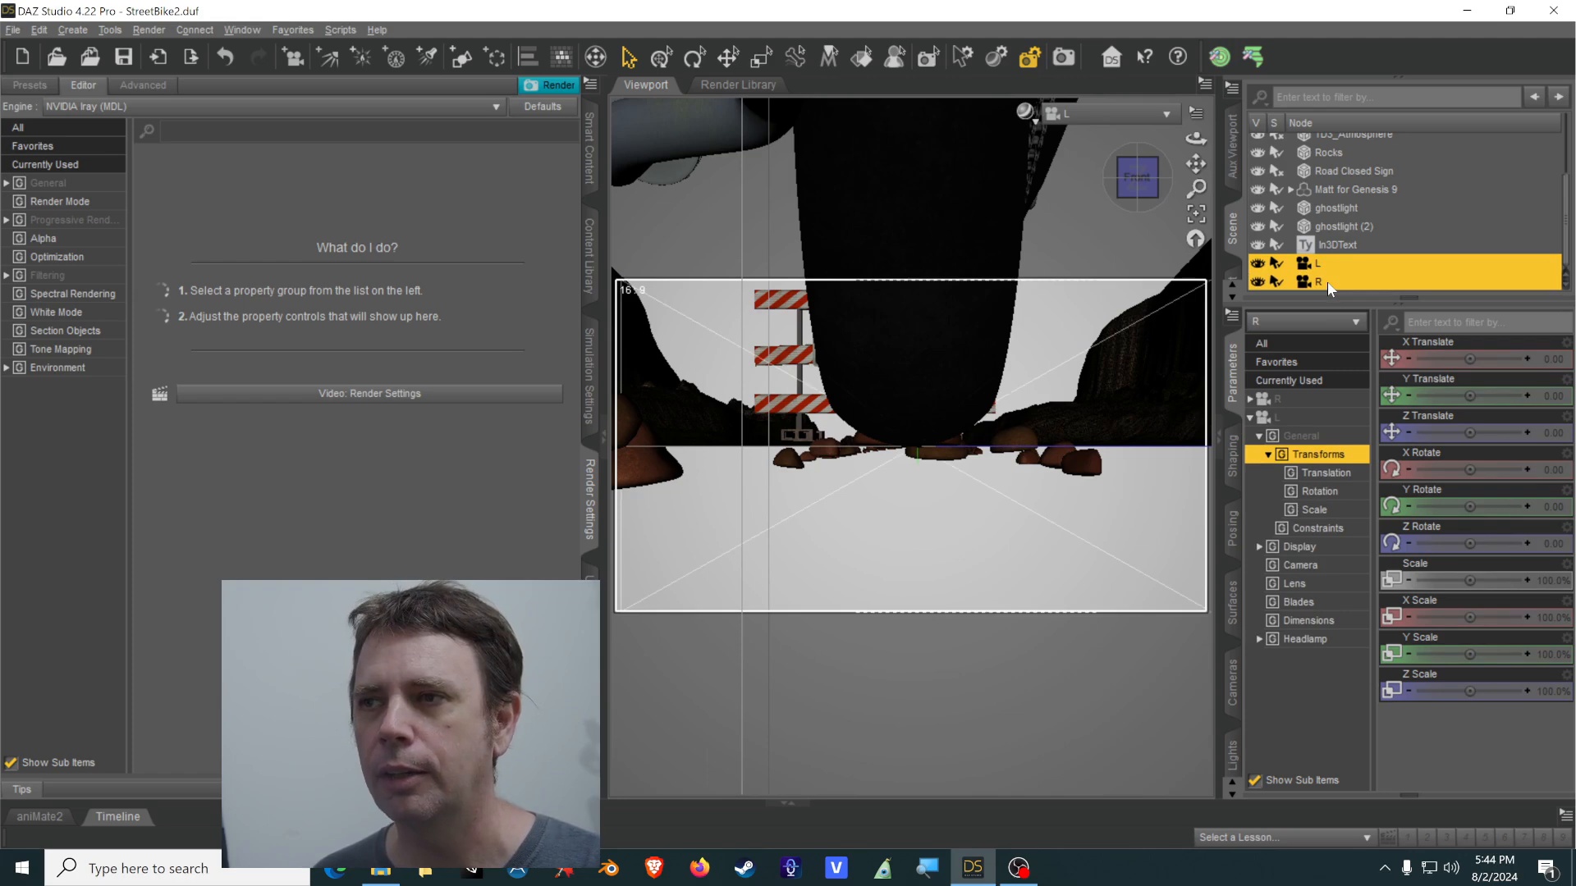
{"action": "left_click", "coordinate": [1323, 152]}
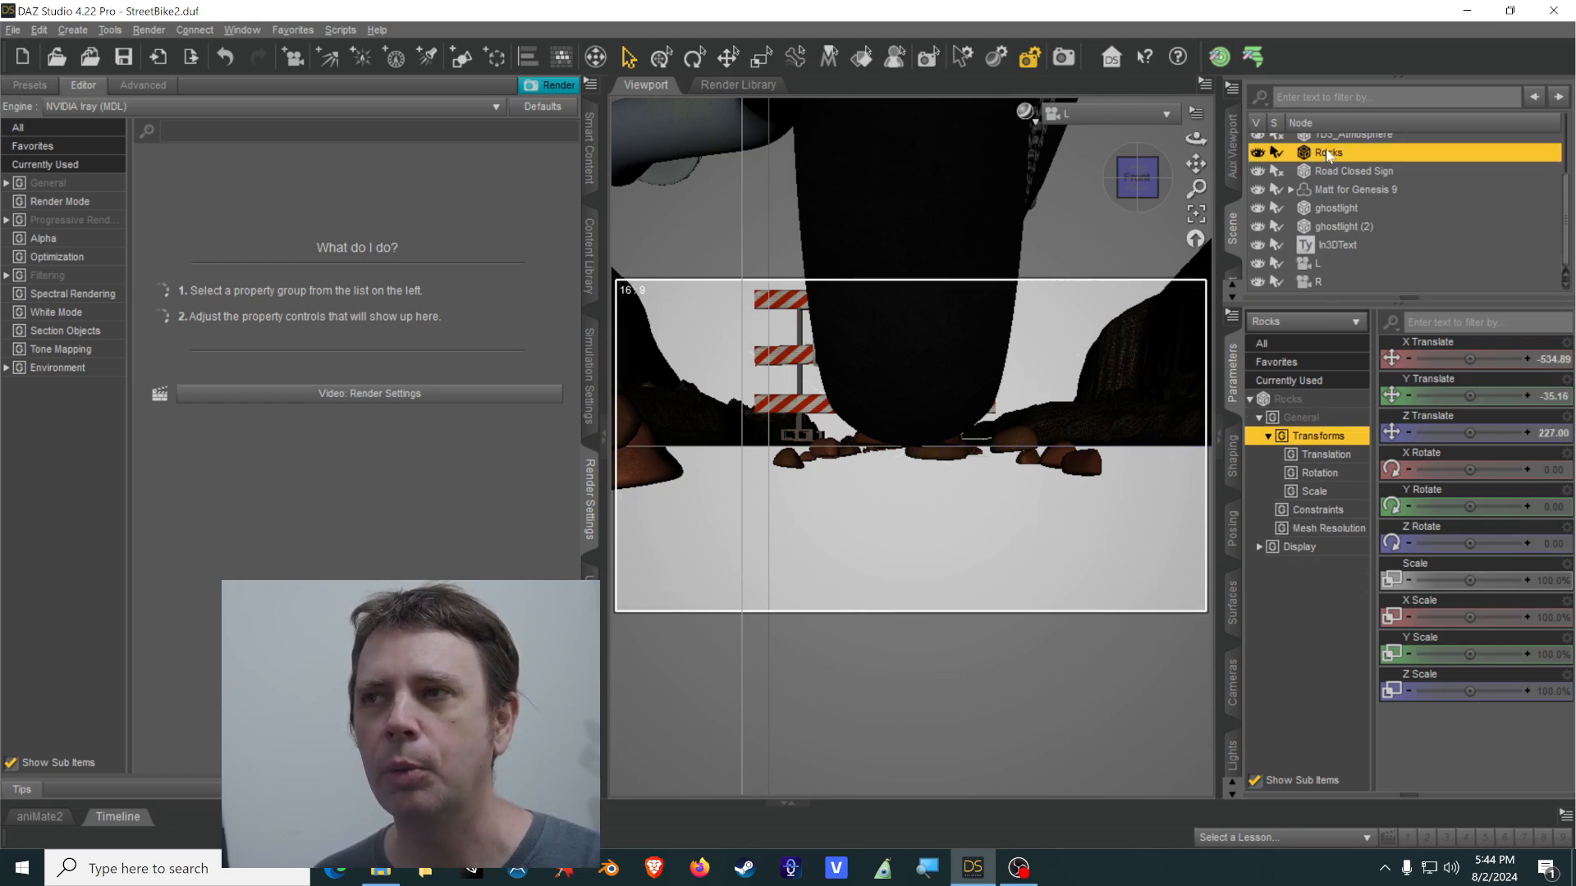
{"action": "left_click", "coordinate": [1309, 266], "text": "ctrl"}
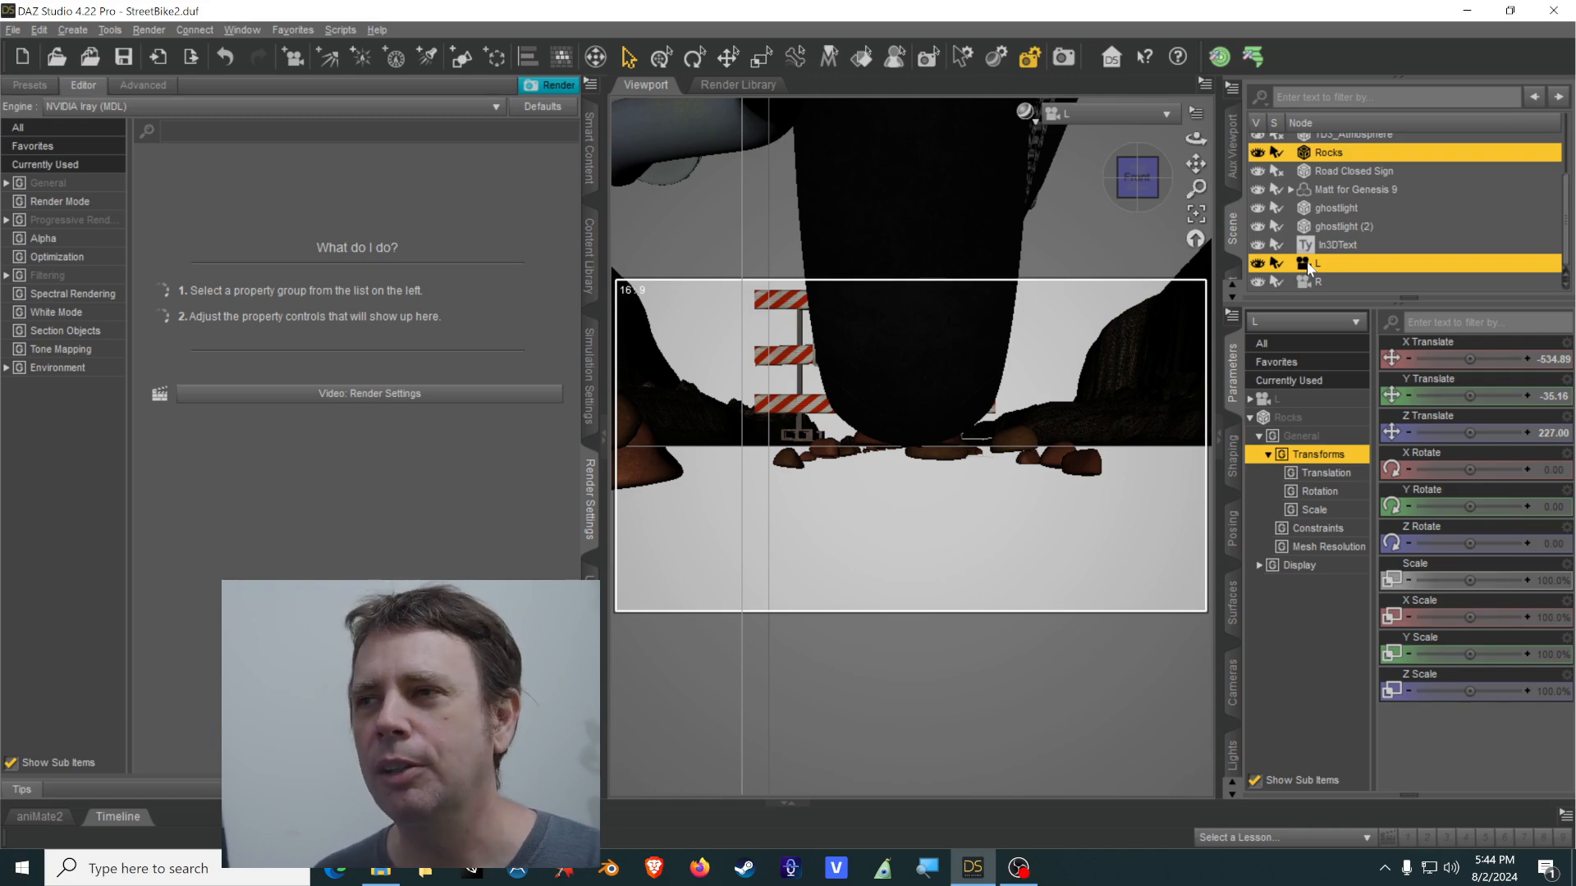
{"action": "left_click", "coordinate": [1336, 209]}
Put cameras L and R into a new group with both name and label set to 3DCam.
{"action": "left_click", "coordinate": [1316, 264]}
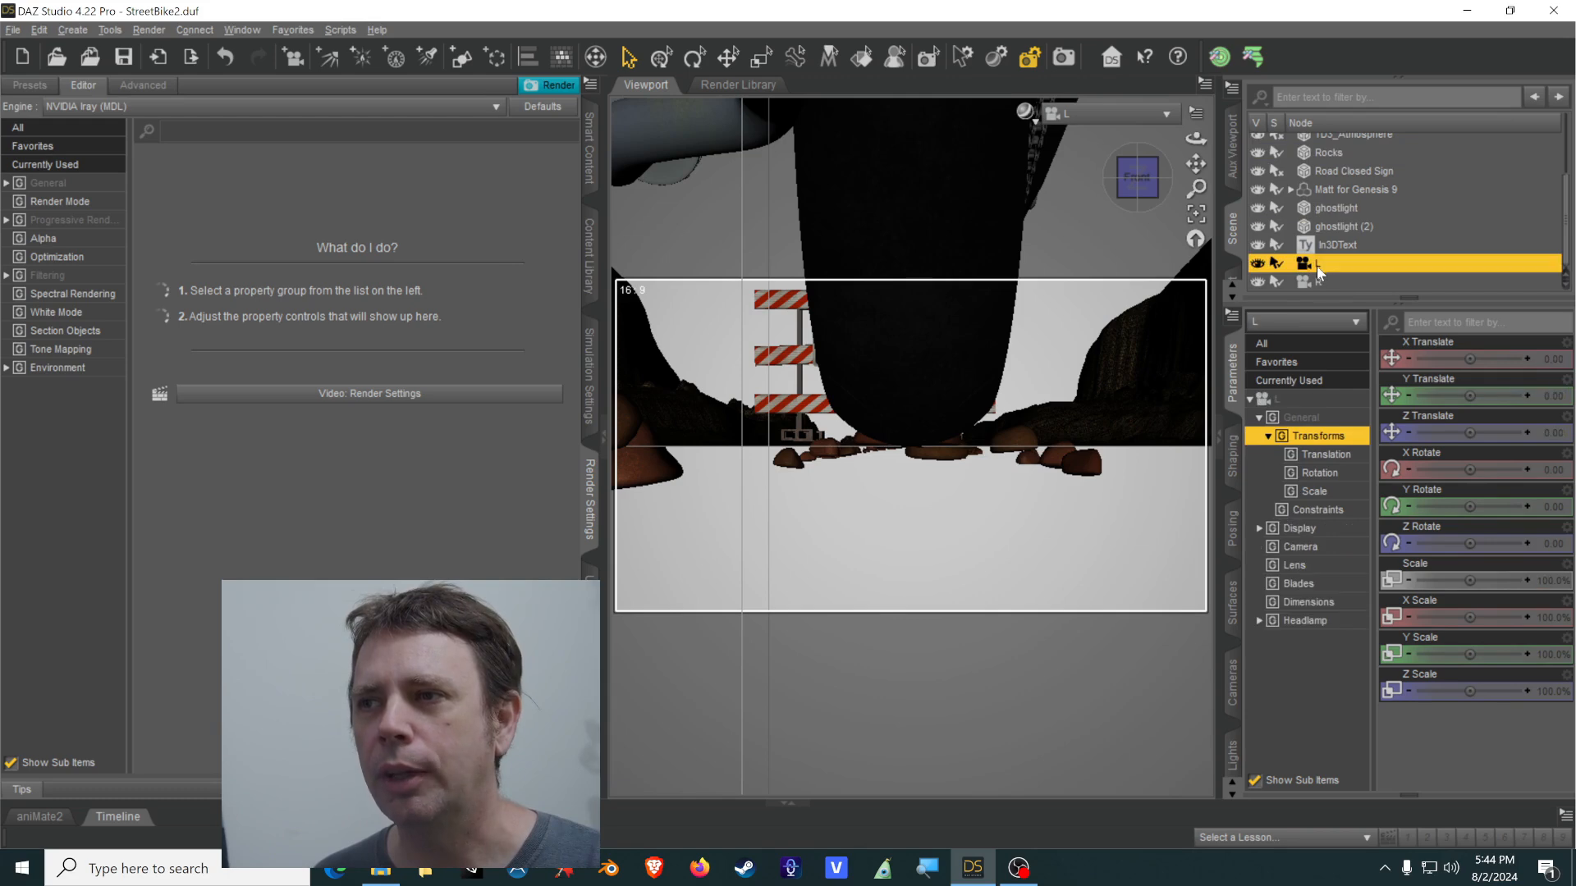
{"action": "left_click", "coordinate": [1322, 281], "text": "ctrl"}
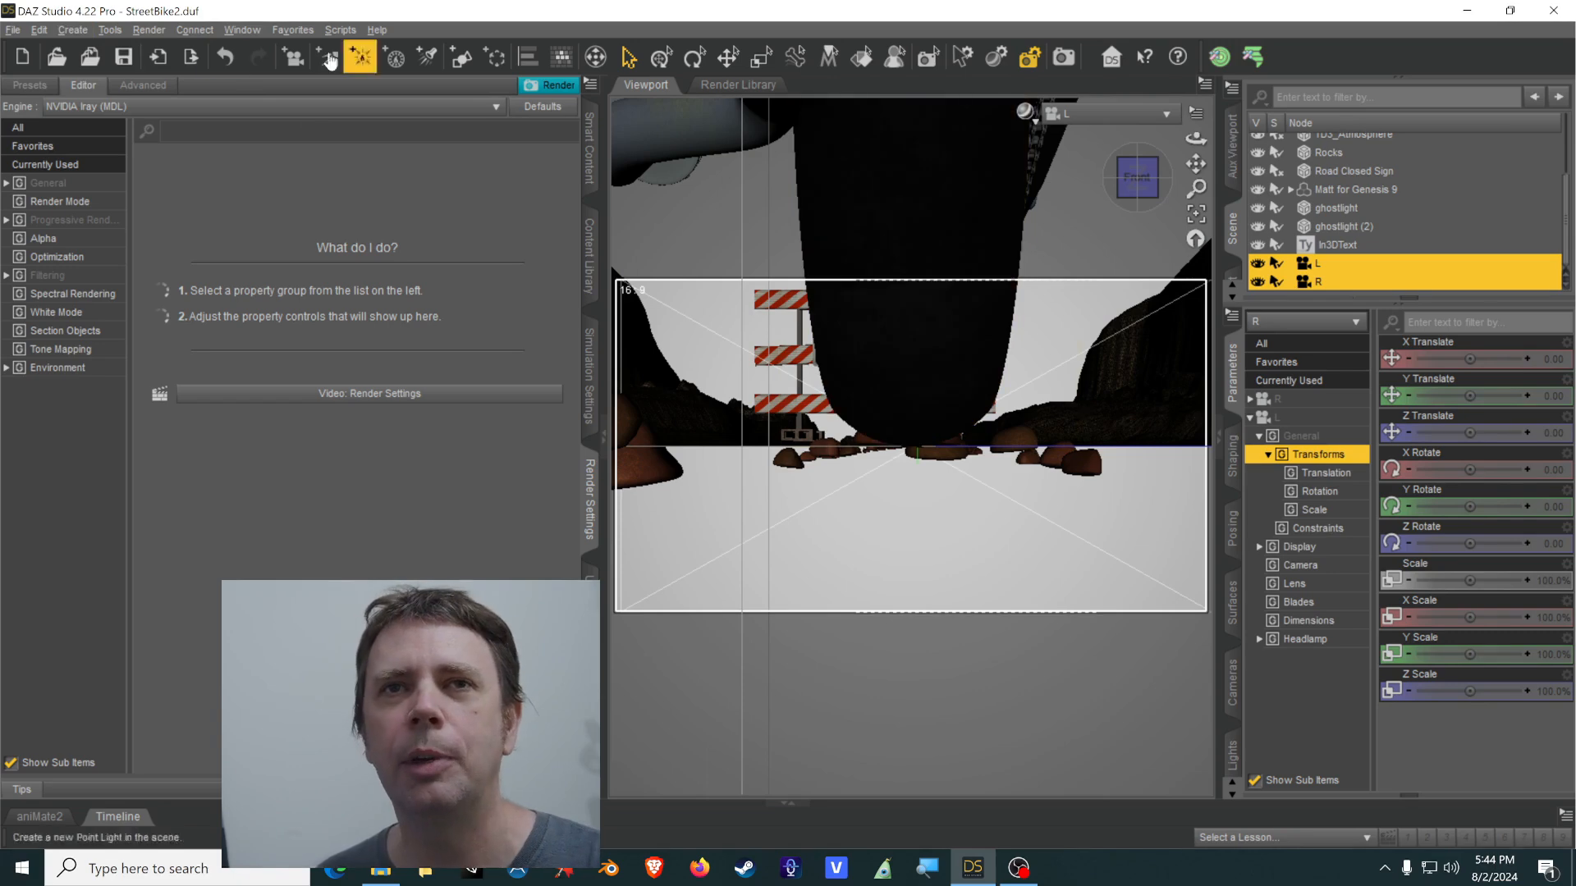
{"action": "left_click", "coordinate": [78, 29]}
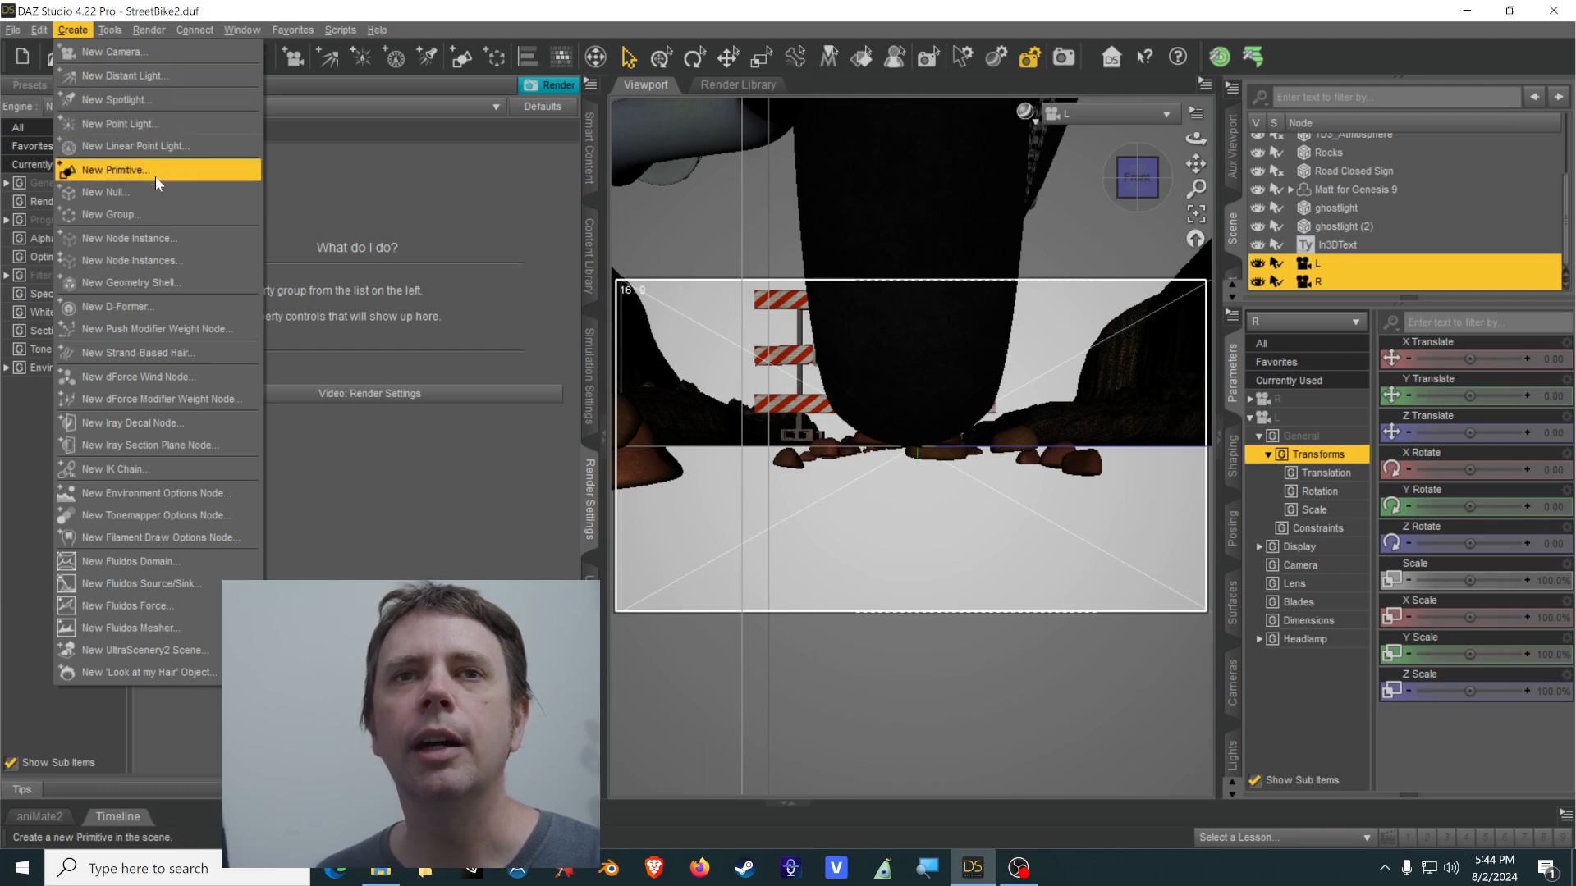
{"action": "left_click", "coordinate": [144, 216]}
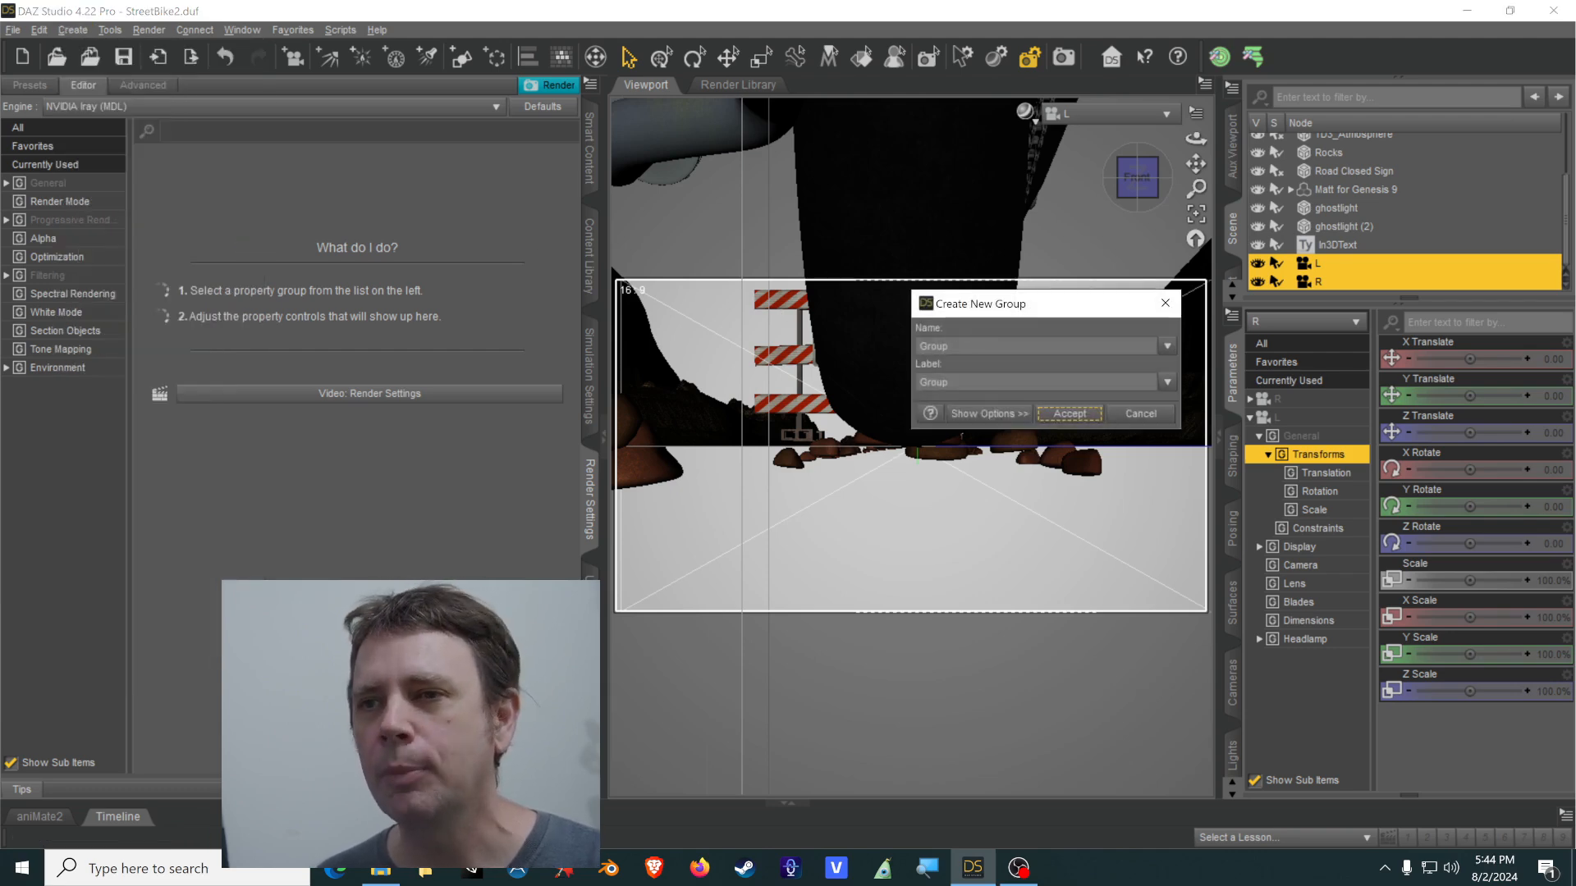
{"action": "type", "text": "G"}
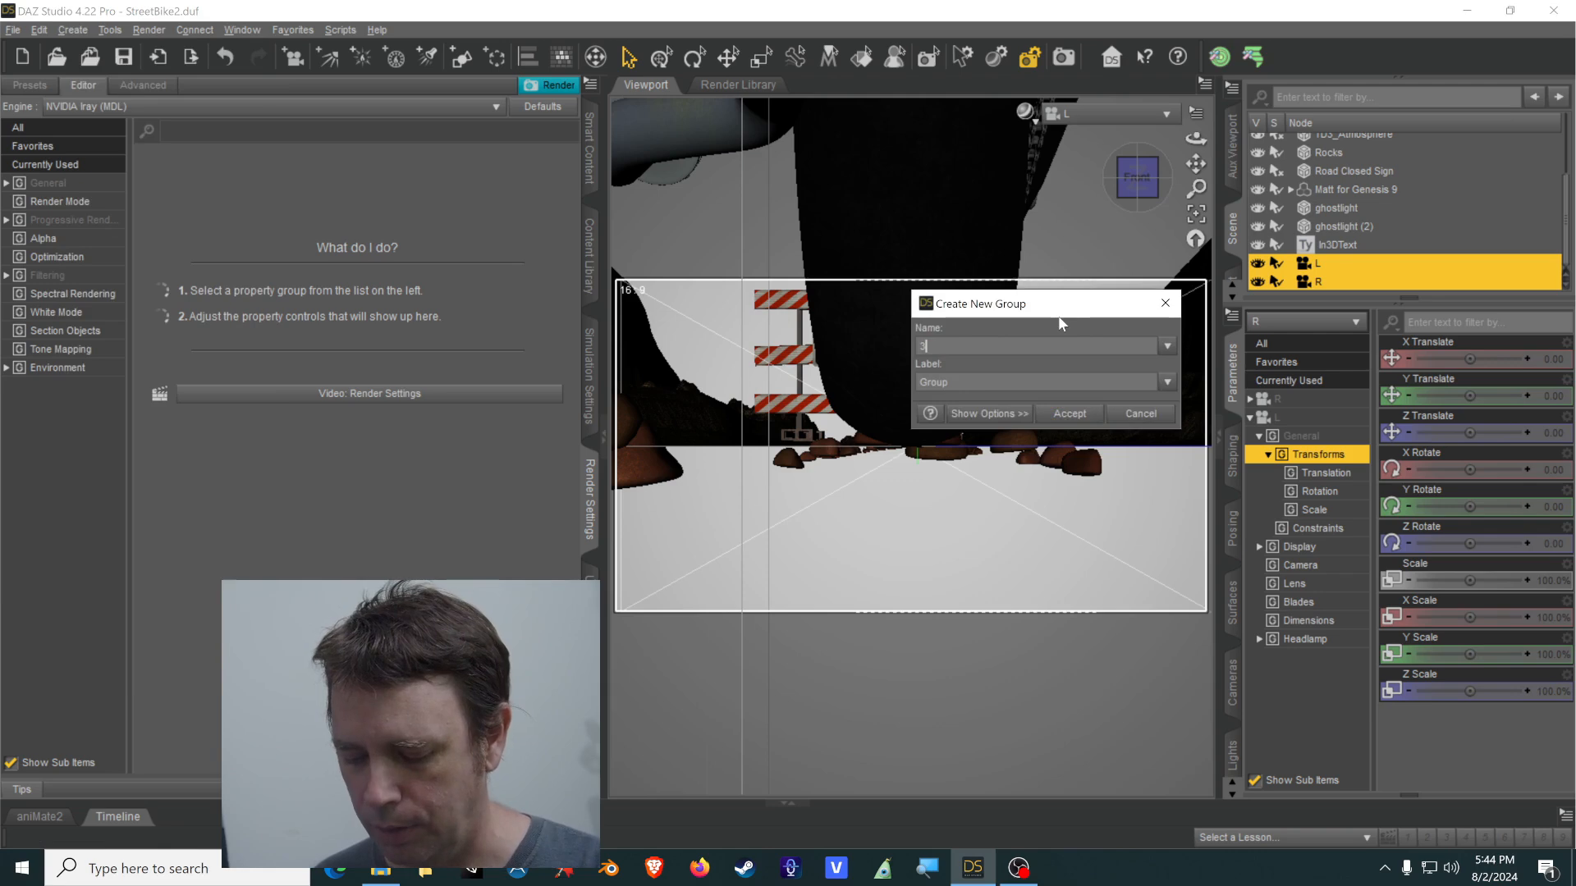
{"action": "key", "text": "shift+Left"}
{"action": "key", "text": "shift+Left"}
{"action": "key", "text": "shift+Left"}
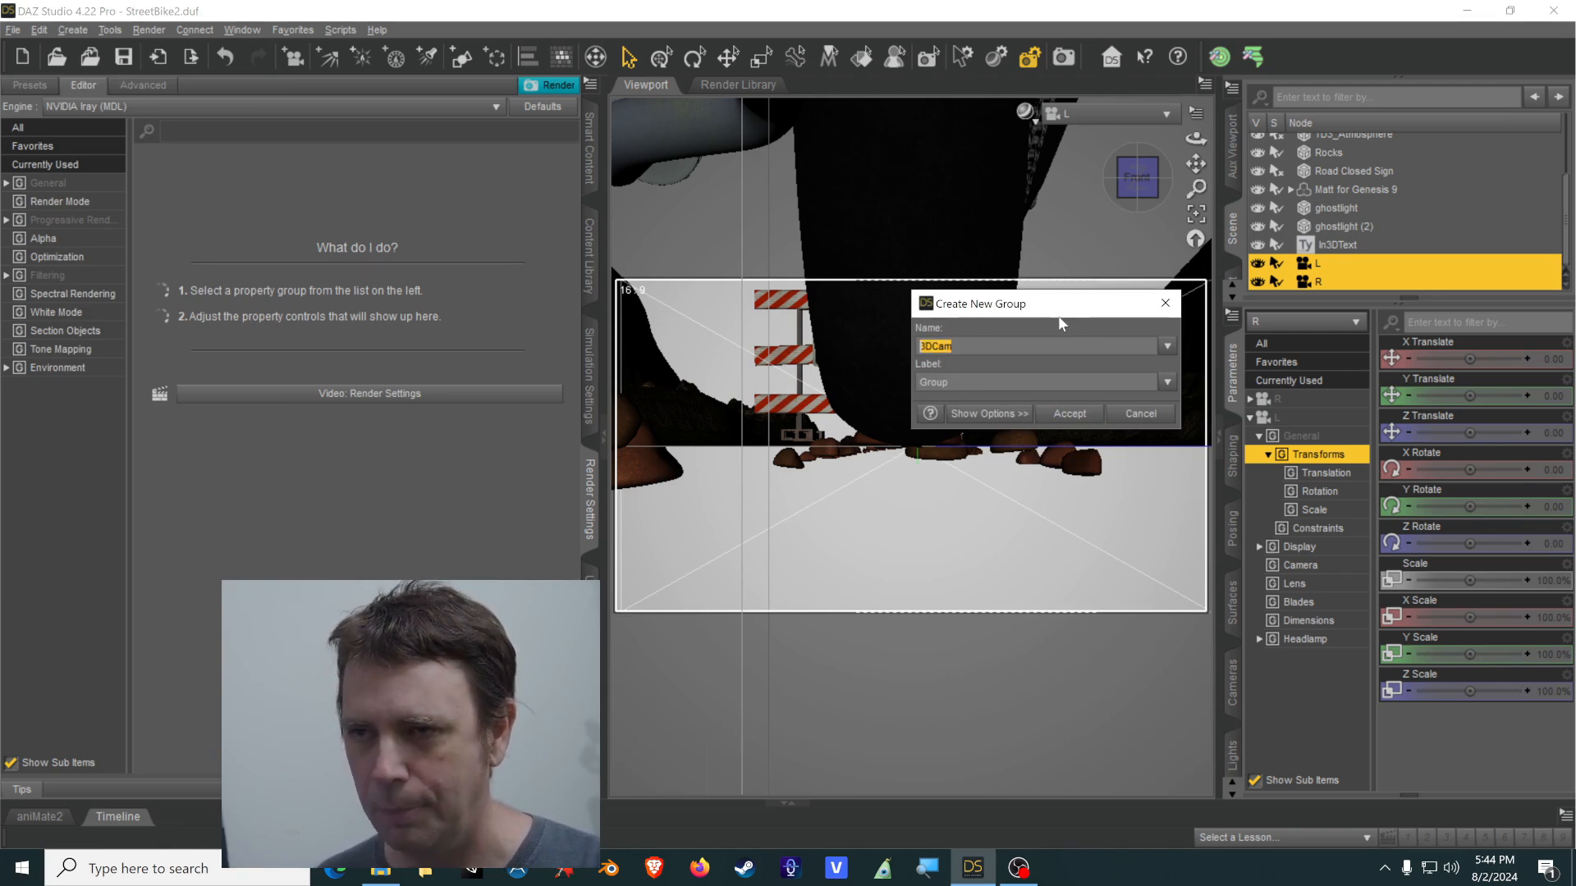
{"action": "key", "text": "Tab"}
{"action": "key", "text": "Tab"}
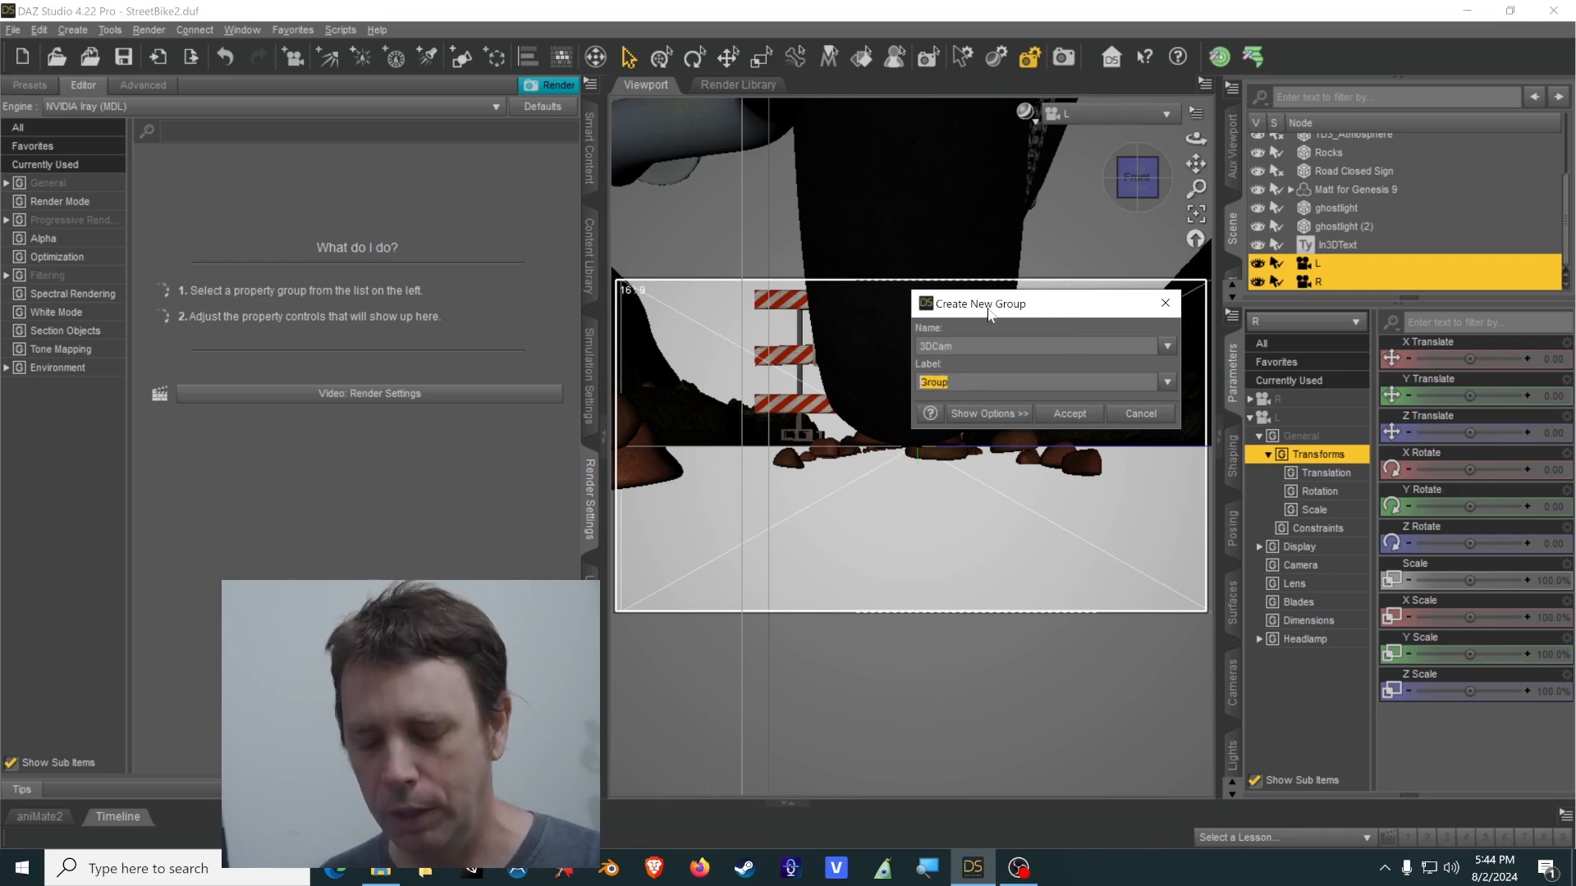
{"action": "type", "text": "3DCam"}
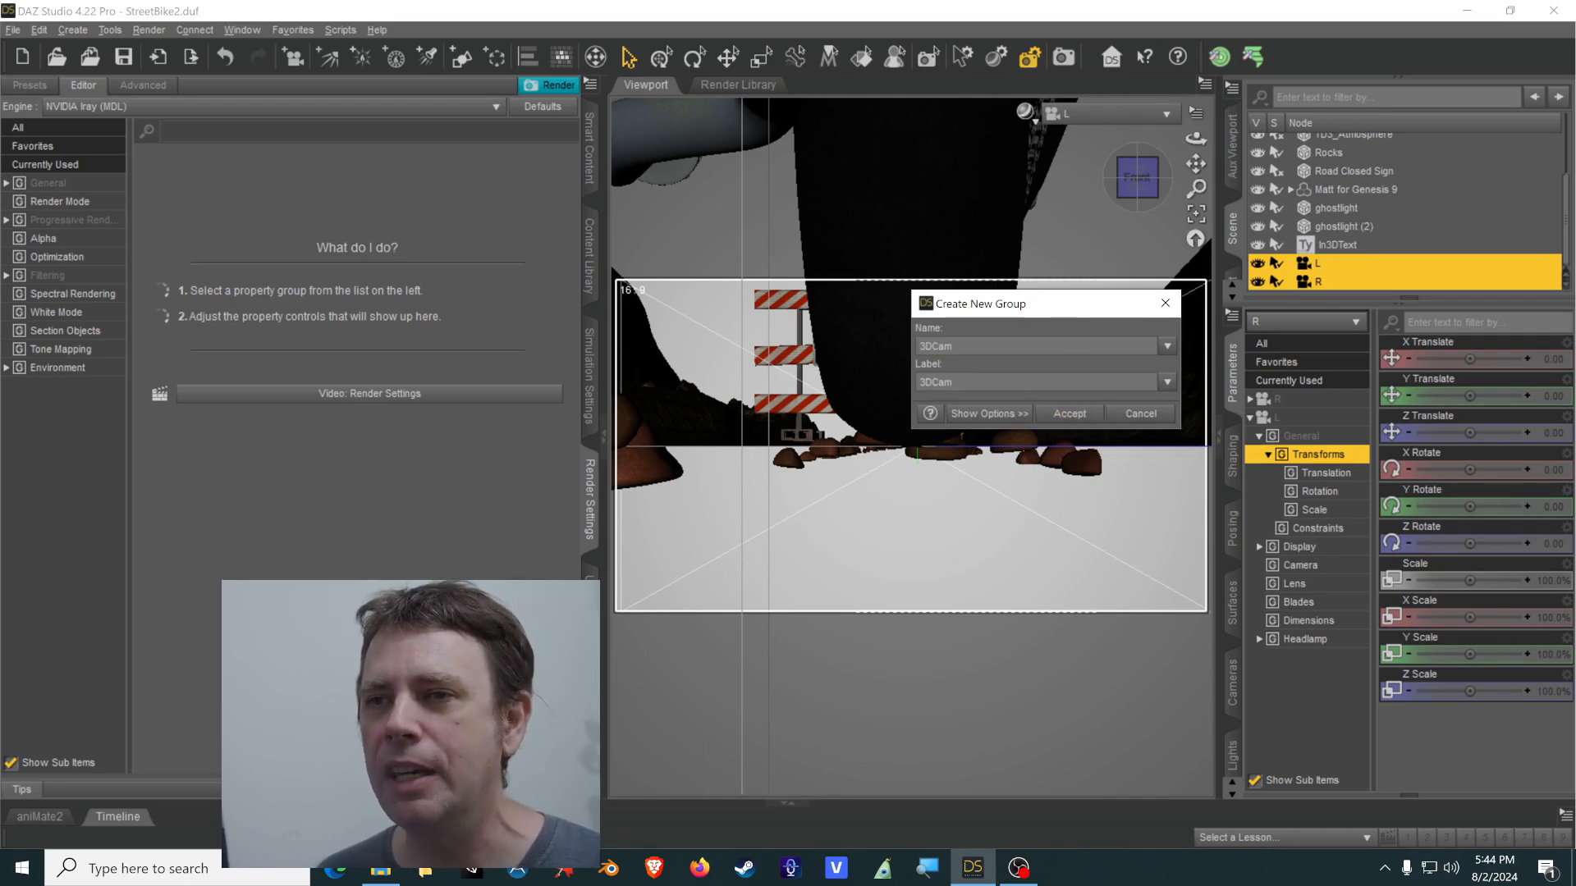
{"action": "left_click", "coordinate": [1084, 416]}
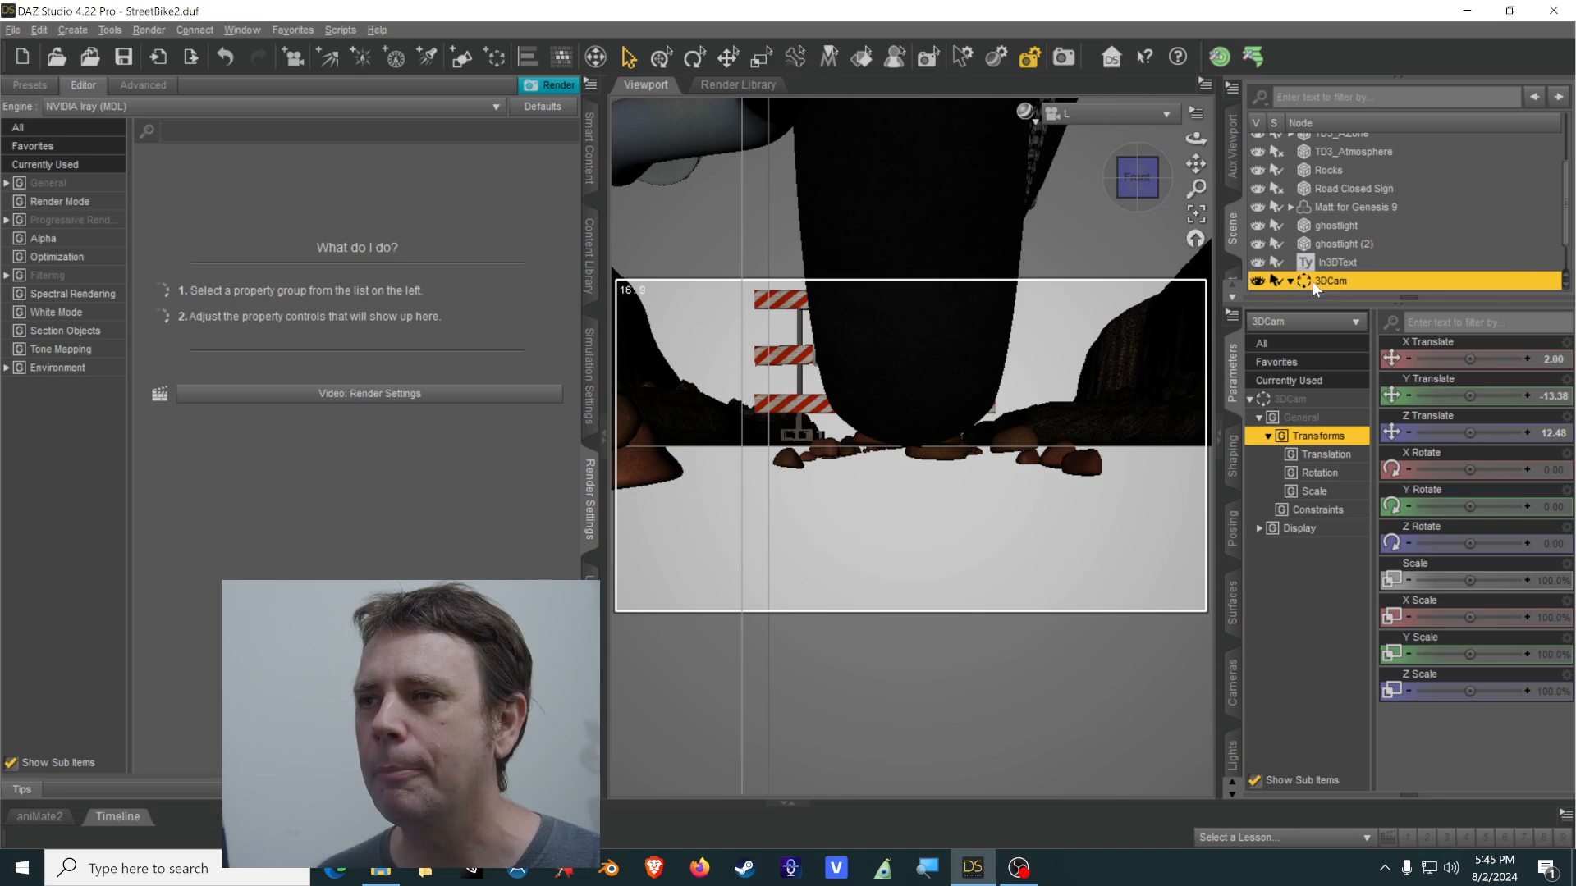
Move the 3DCam group to about X -42.58, Y 41.98 and Z 386.81 to frame the motorcycle rider.
{"action": "scroll", "coordinate": [1318, 279], "scroll_direction": "down", "scroll_amount": 1}
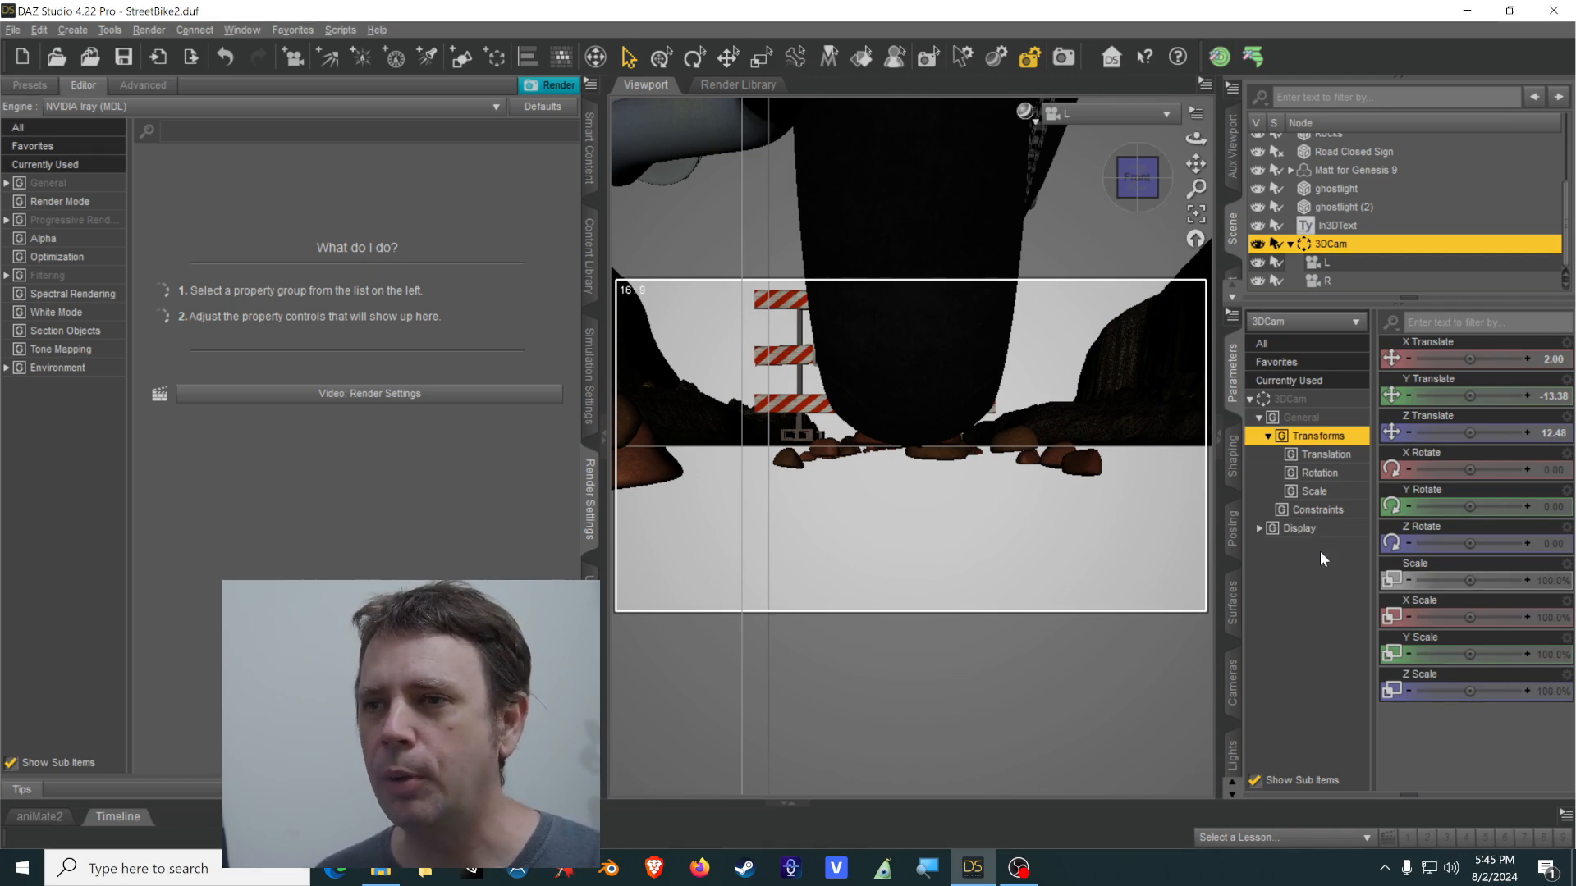
{"action": "left_click", "coordinate": [1290, 400]}
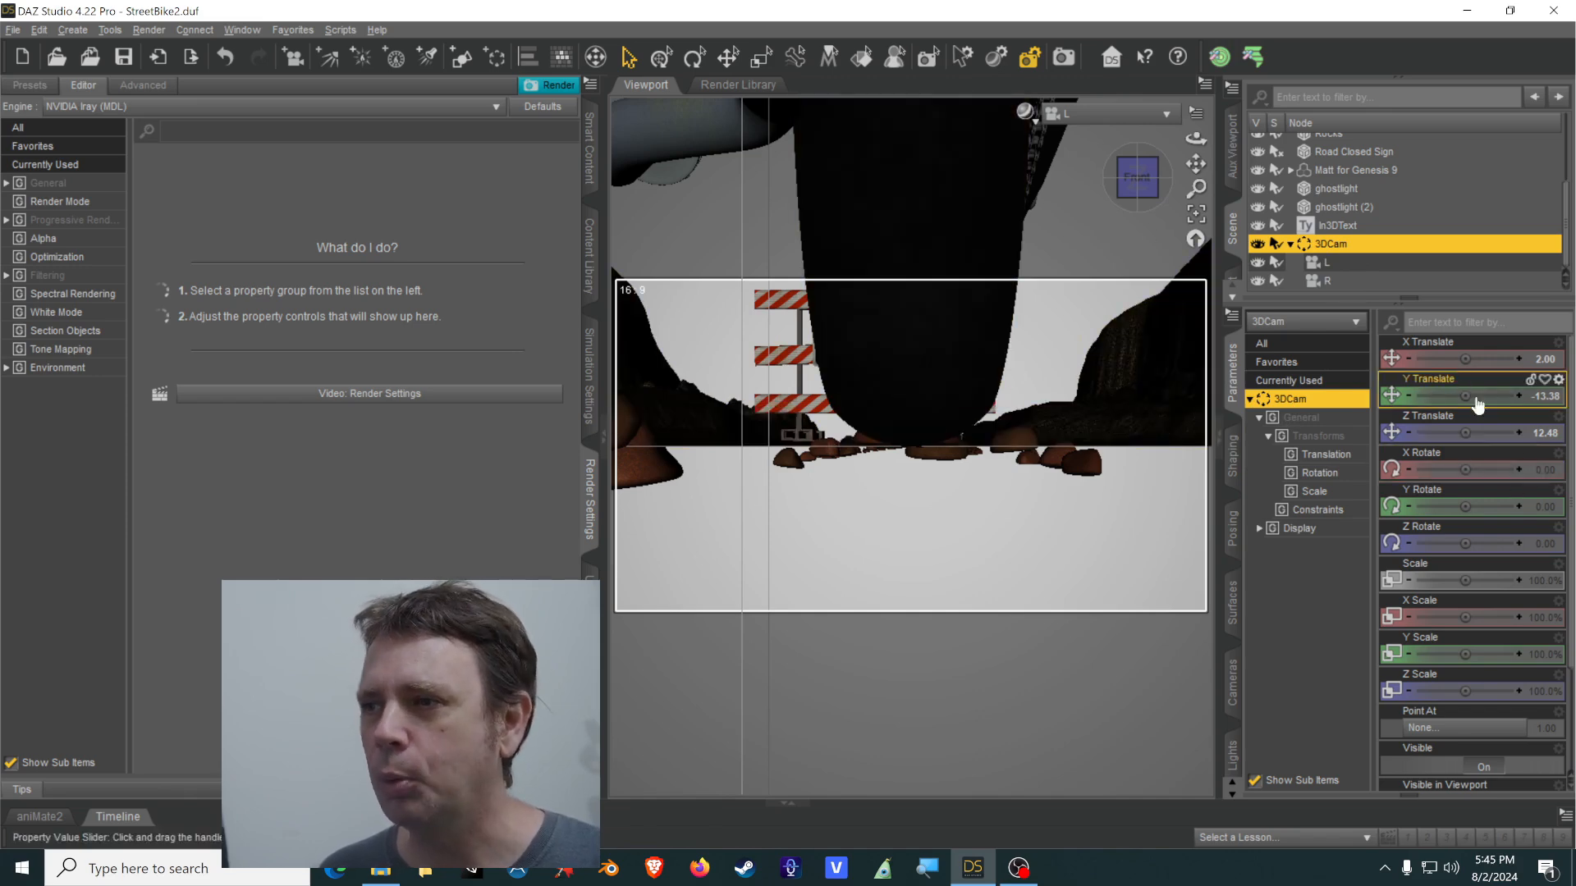
{"action": "mouse_move", "coordinate": [1466, 431]}
{"action": "left_mouse_down"}
{"action": "mouse_move", "coordinate": [1494, 432]}
{"action": "mouse_move", "coordinate": [1471, 395]}
{"action": "mouse_move", "coordinate": [1491, 395]}
{"action": "mouse_move", "coordinate": [1469, 432]}
{"action": "mouse_move", "coordinate": [1487, 432]}
{"action": "left_mouse_up"}
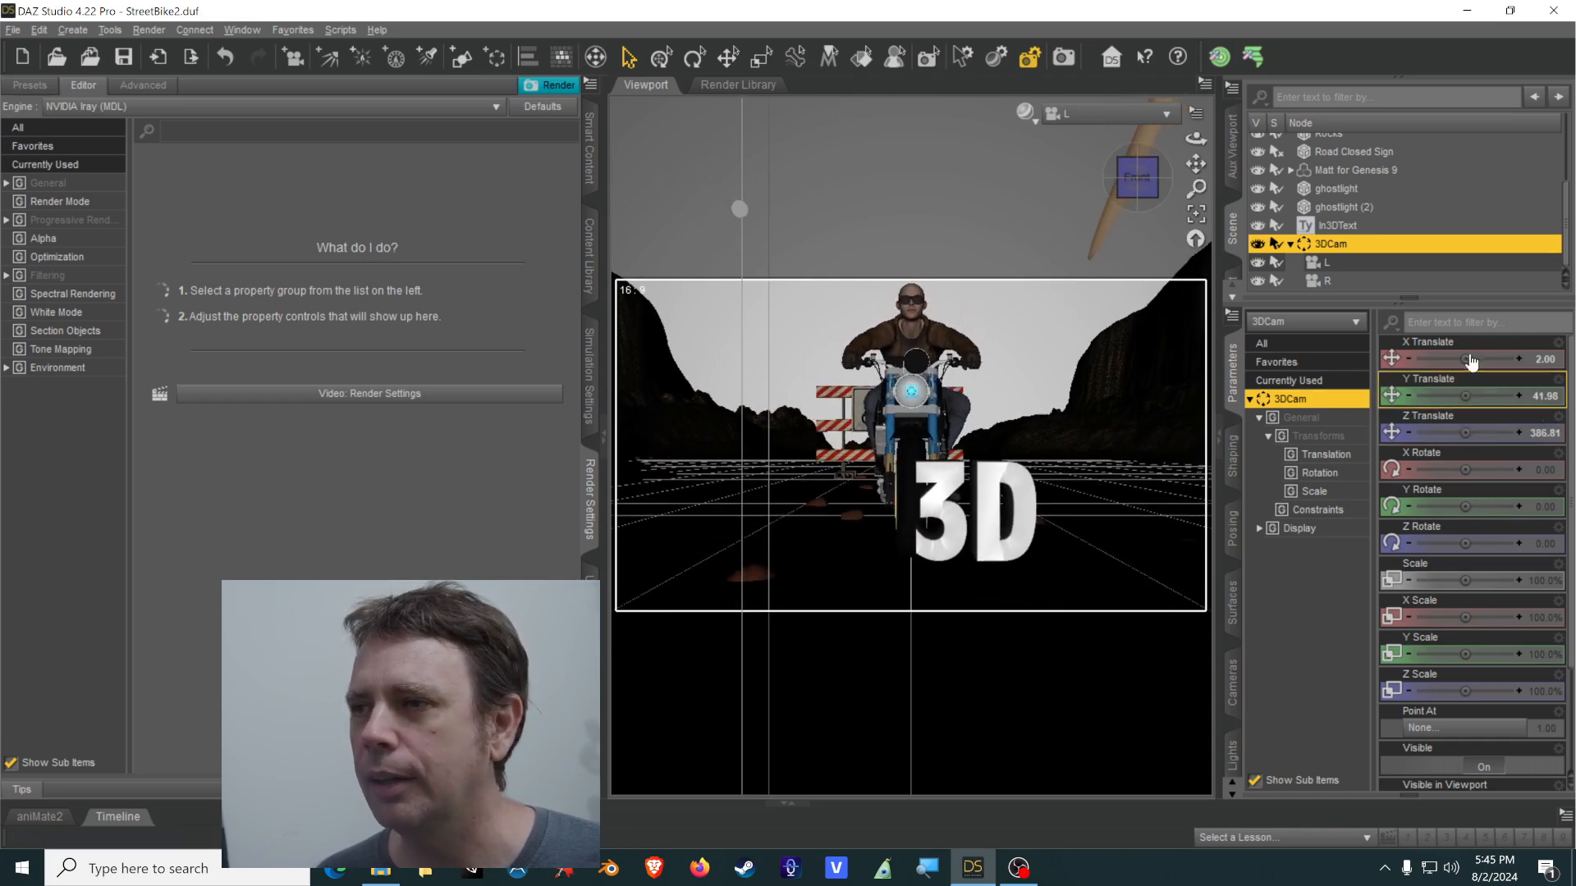
{"action": "left_click_drag", "start_coordinate": [1465, 359], "coordinate": [1445, 358]}
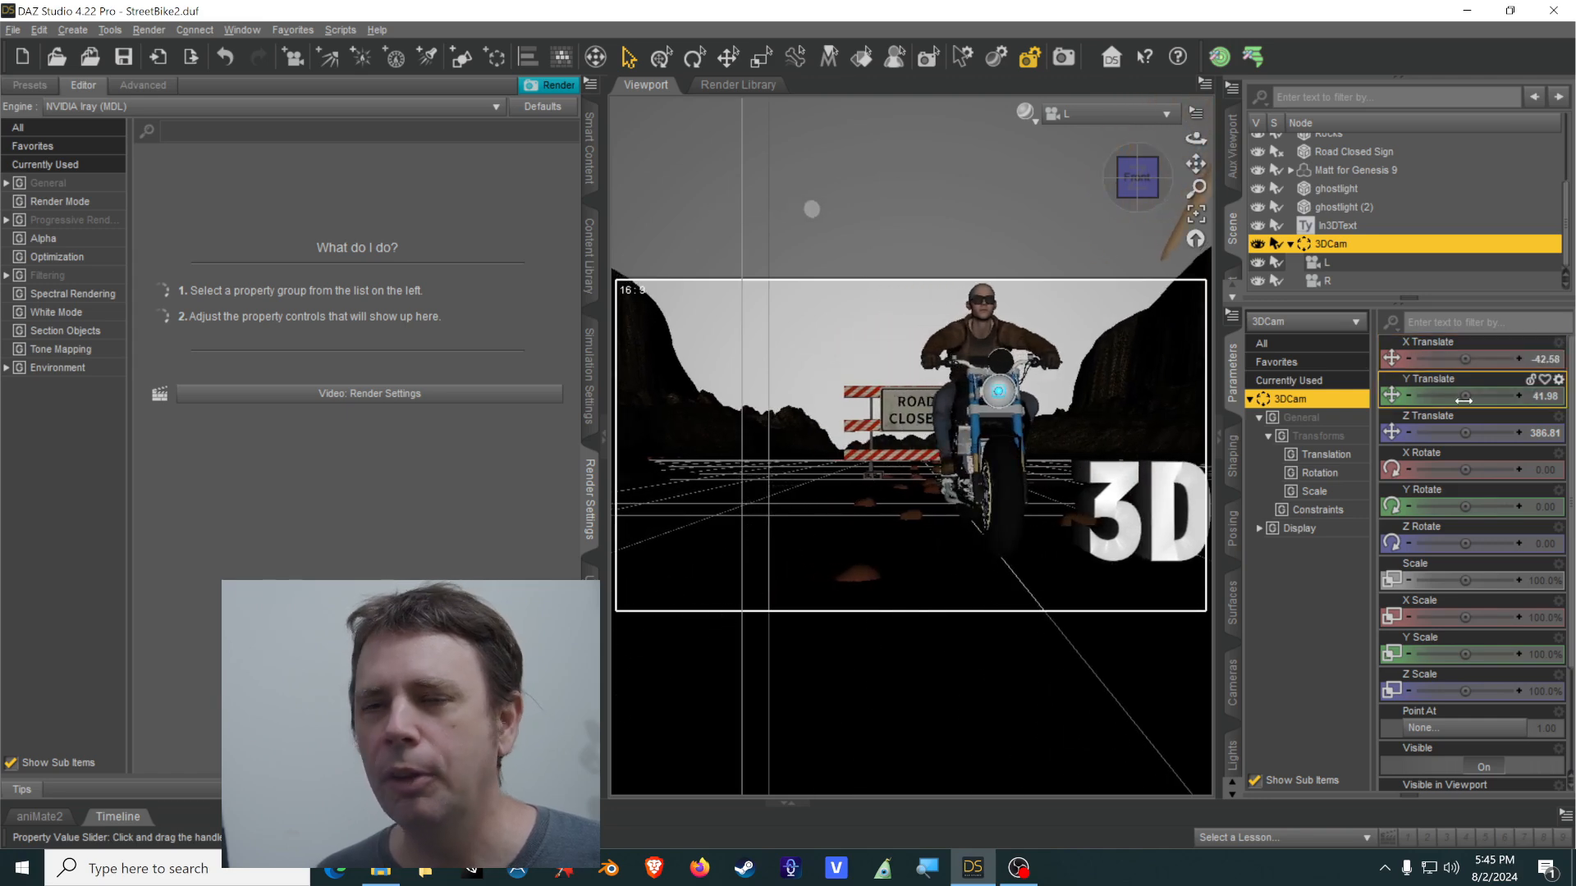
{"action": "mouse_move", "coordinate": [1463, 401]}
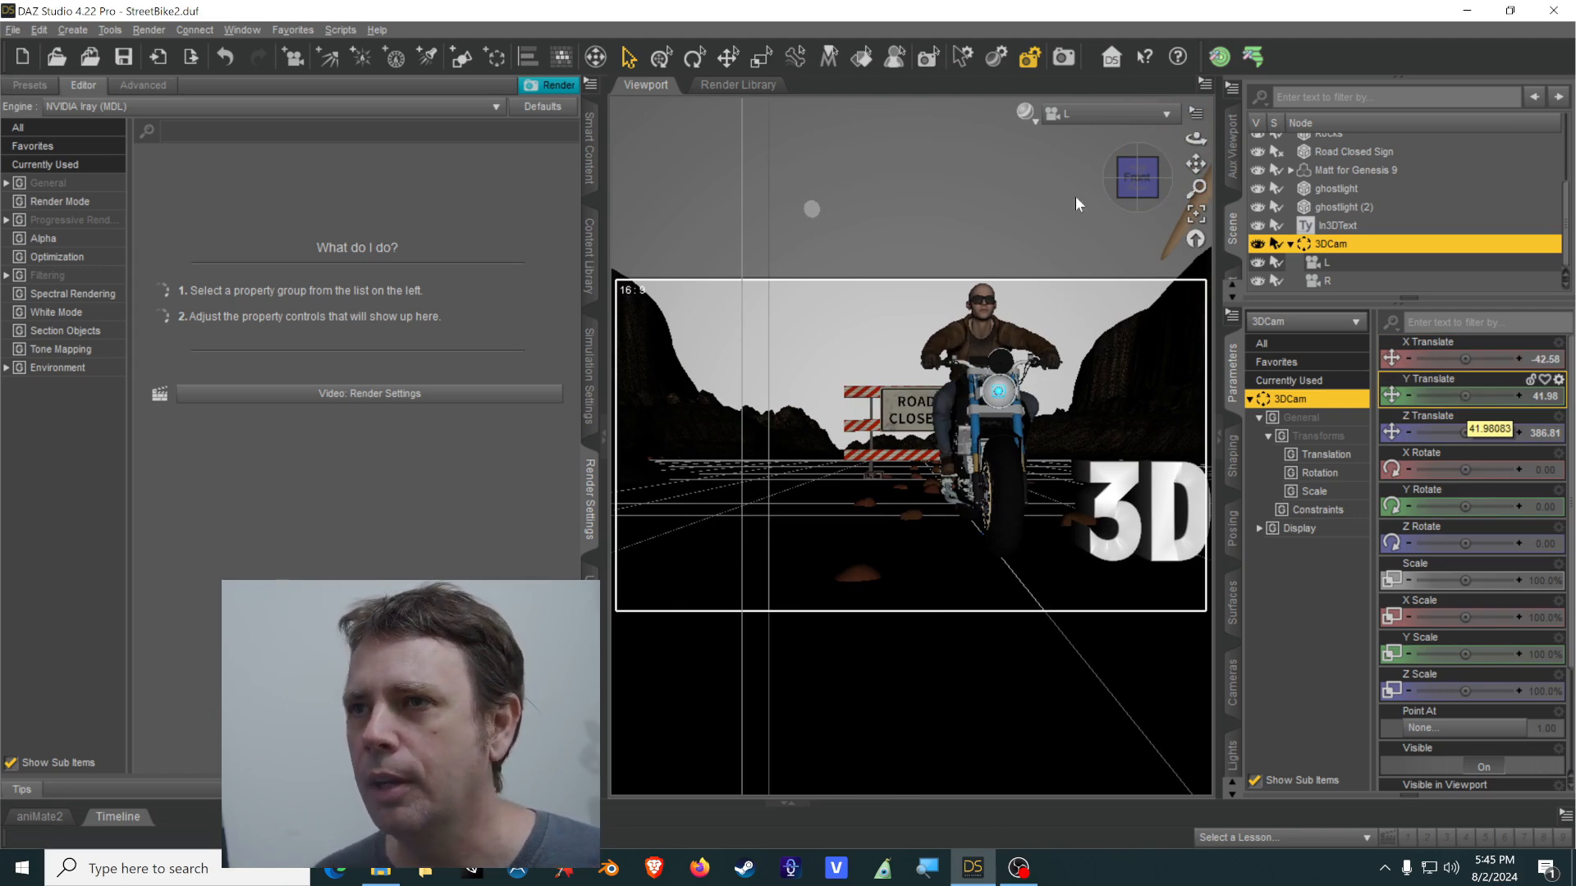
Check the view through camera R and return the viewport to camera L.
{"action": "left_click", "coordinate": [1092, 115]}
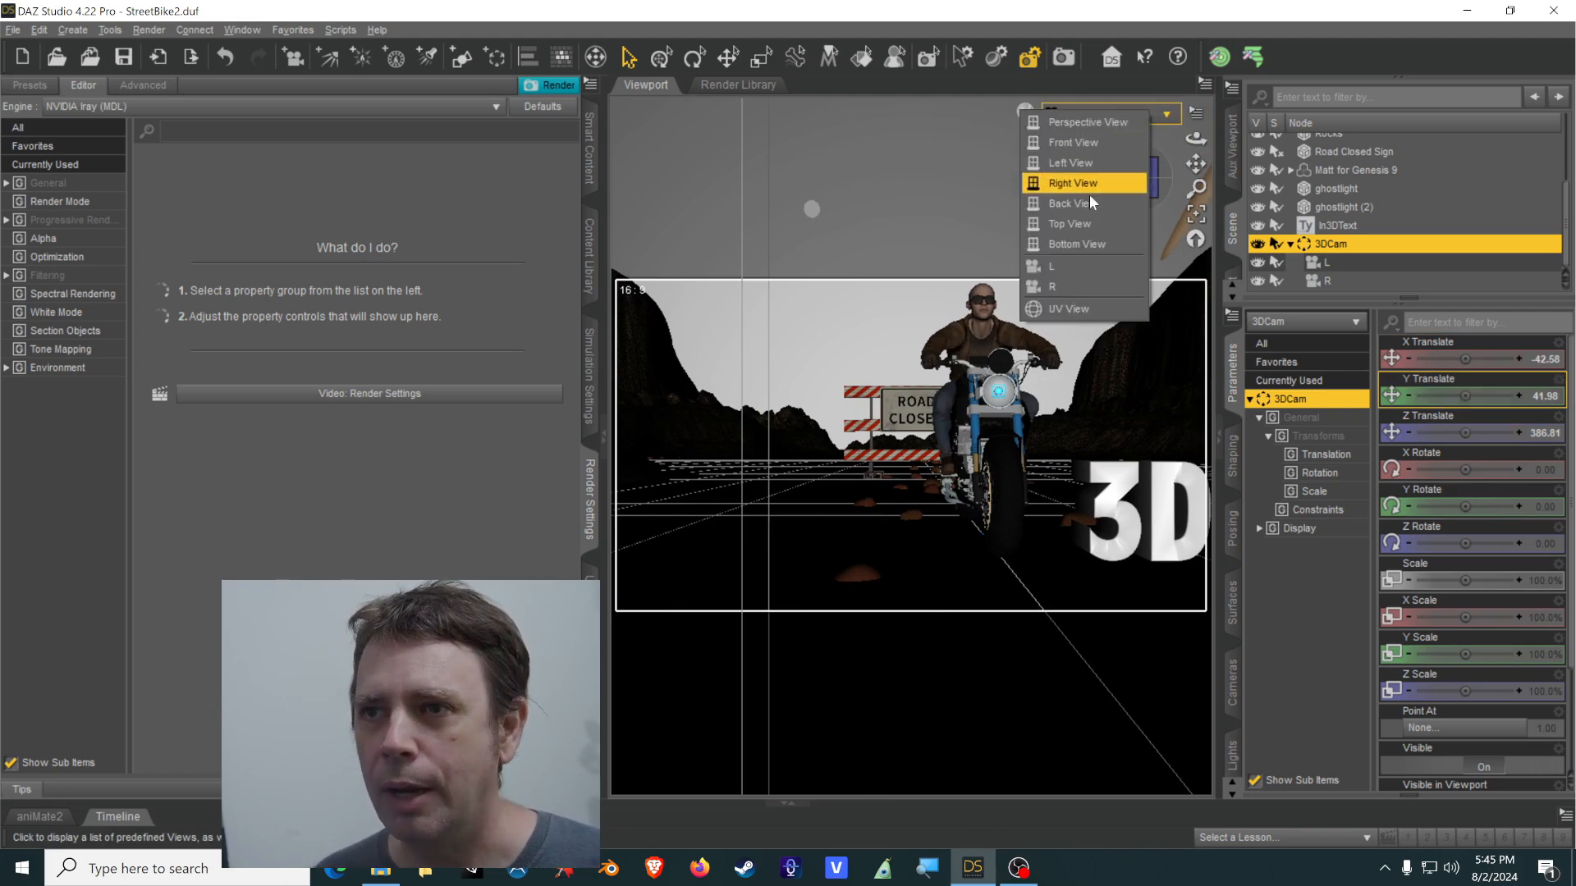
{"action": "left_click", "coordinate": [1067, 287]}
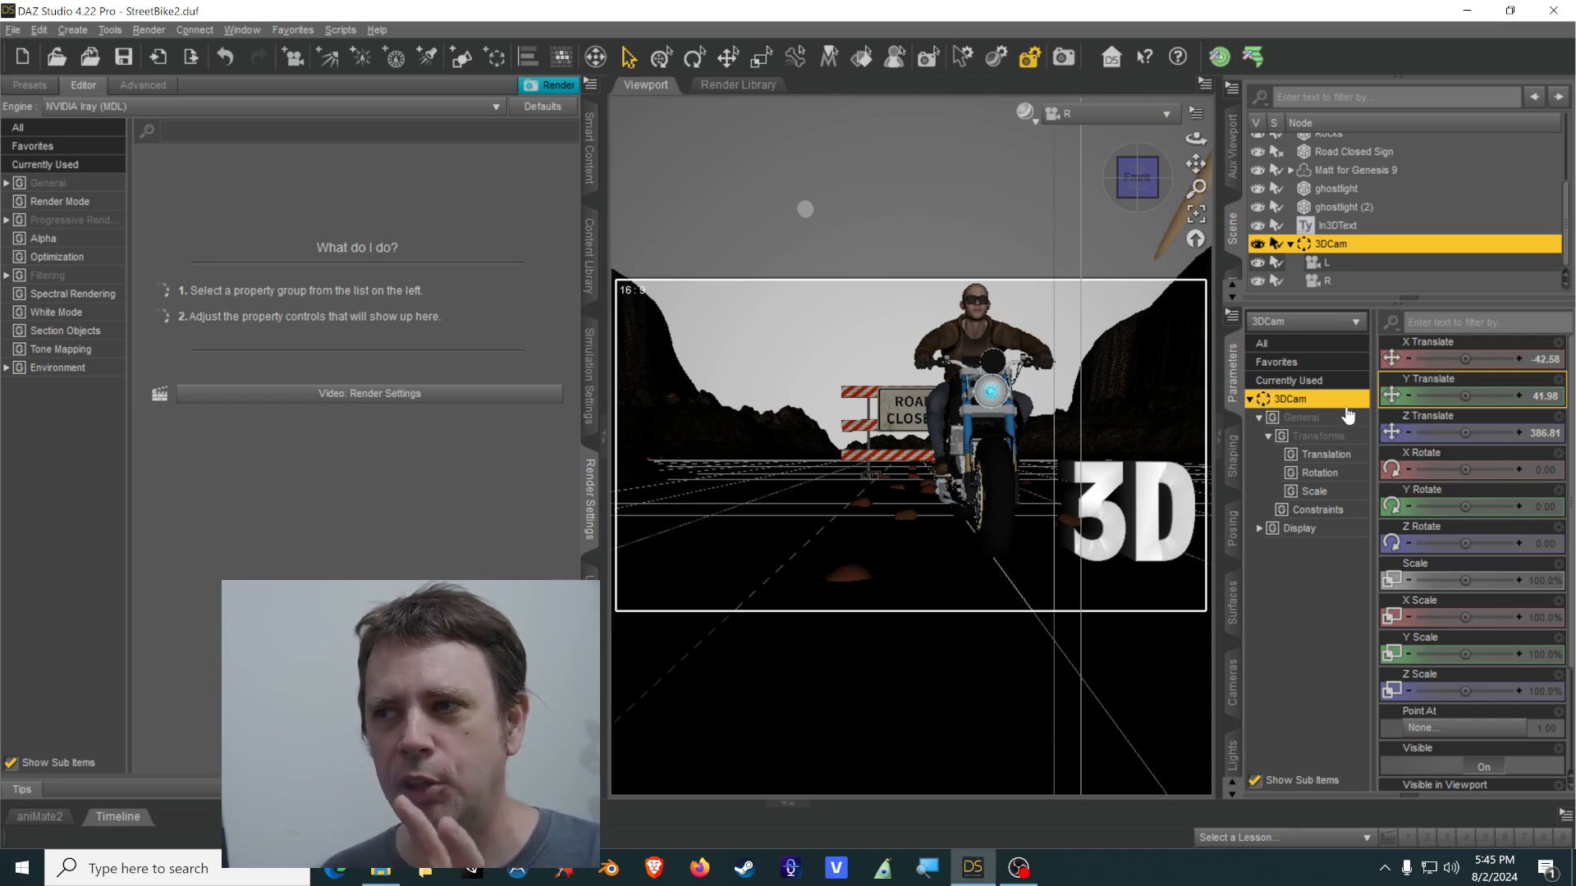
{"action": "left_click", "coordinate": [1108, 113]}
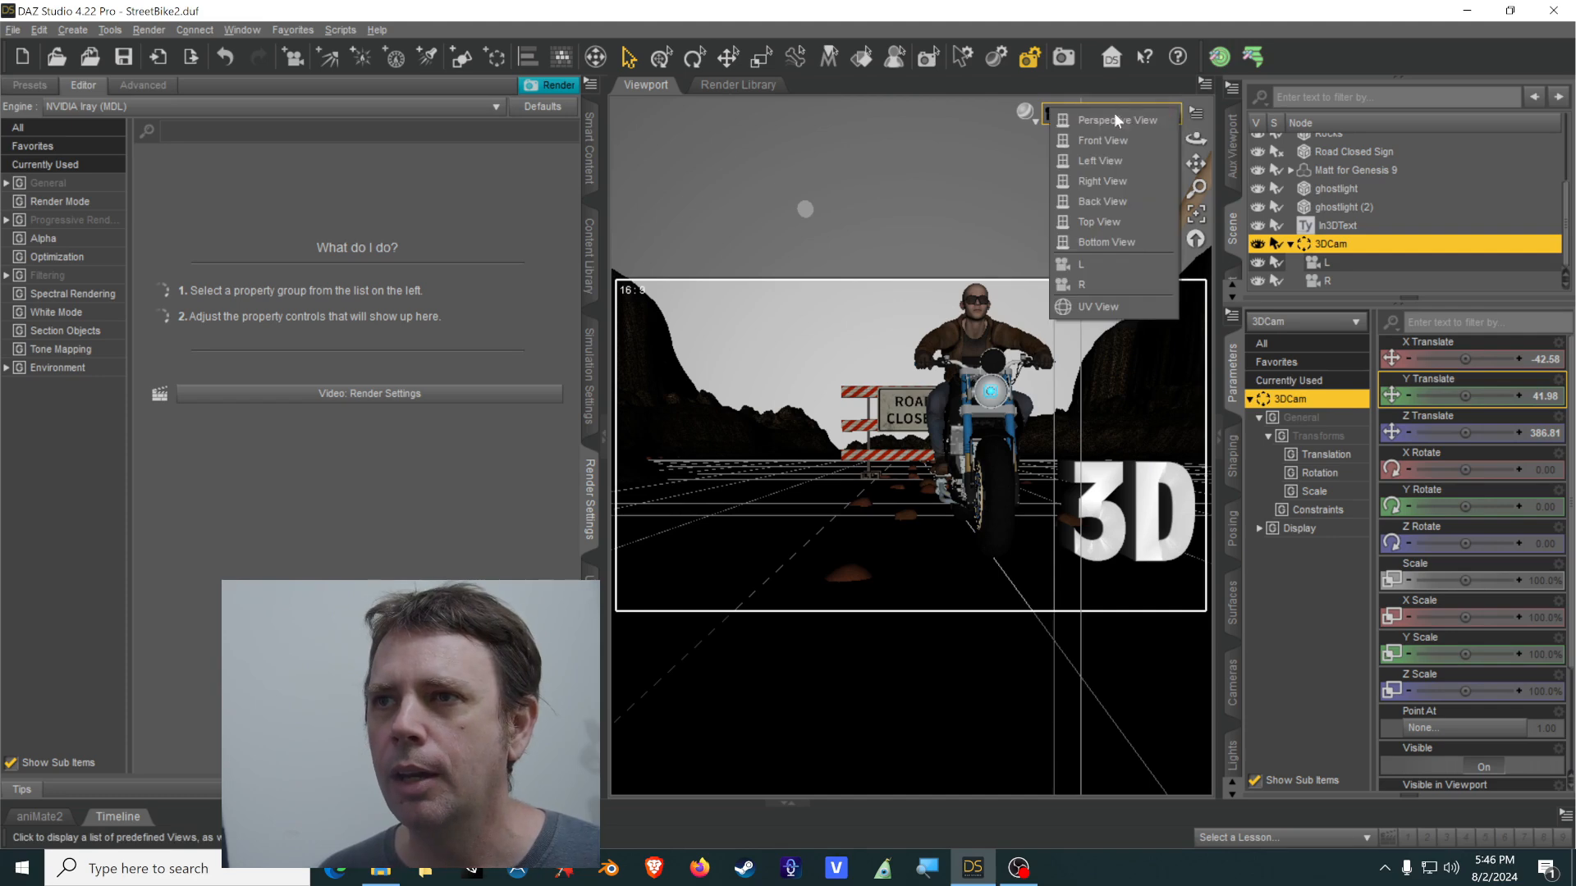
{"action": "left_click", "coordinate": [1082, 264]}
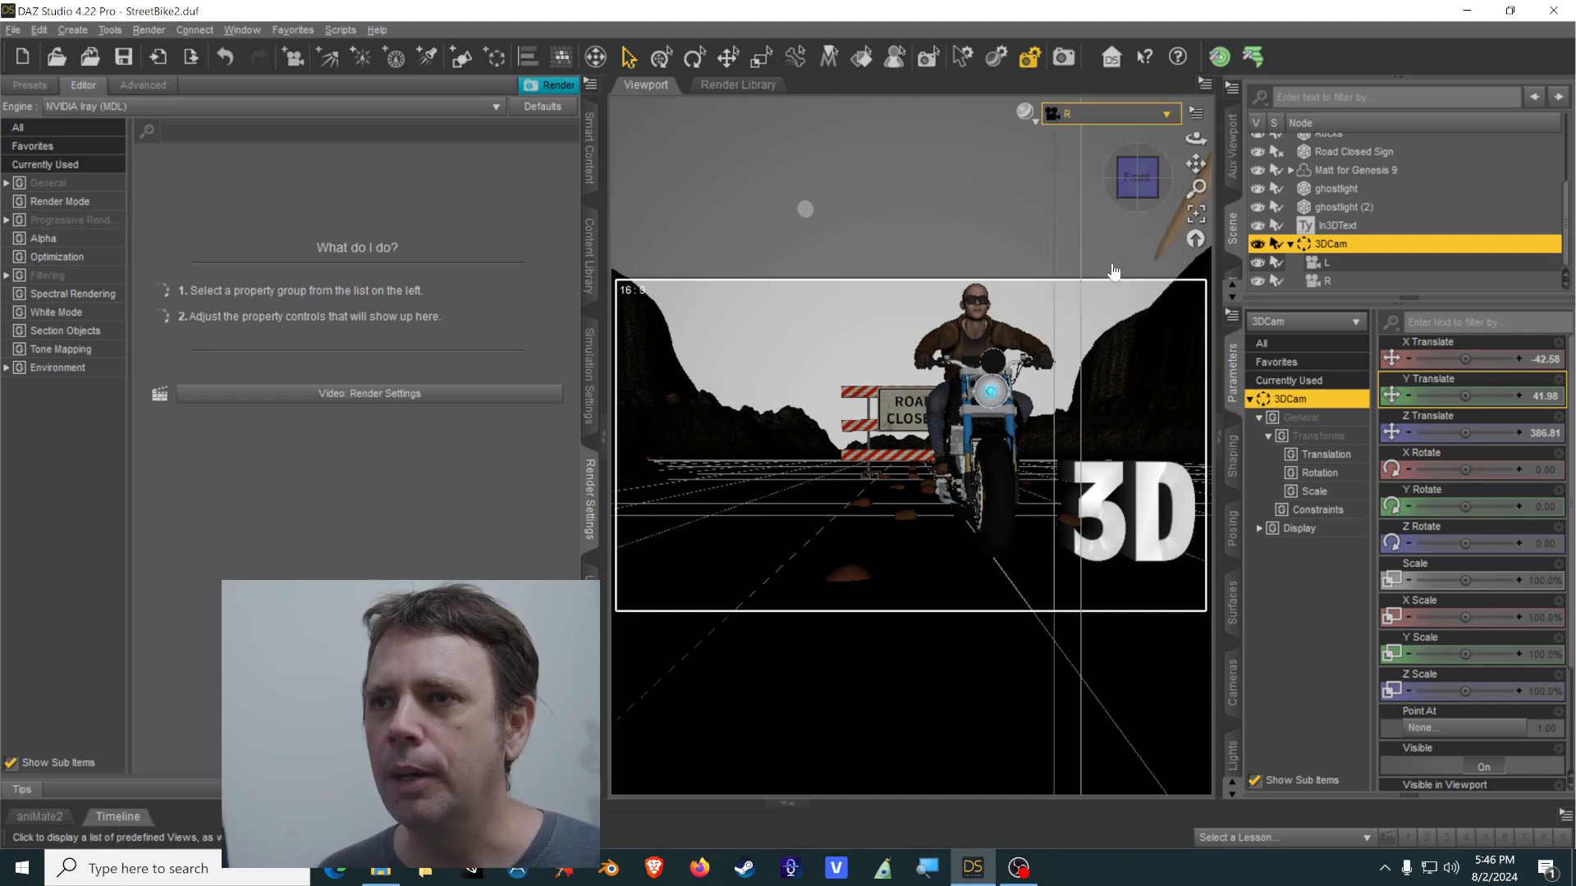
Shift the 3DCam group's X Translate to about -37.14 and compare the views through cameras R and L.
{"action": "left_click", "coordinate": [1338, 243]}
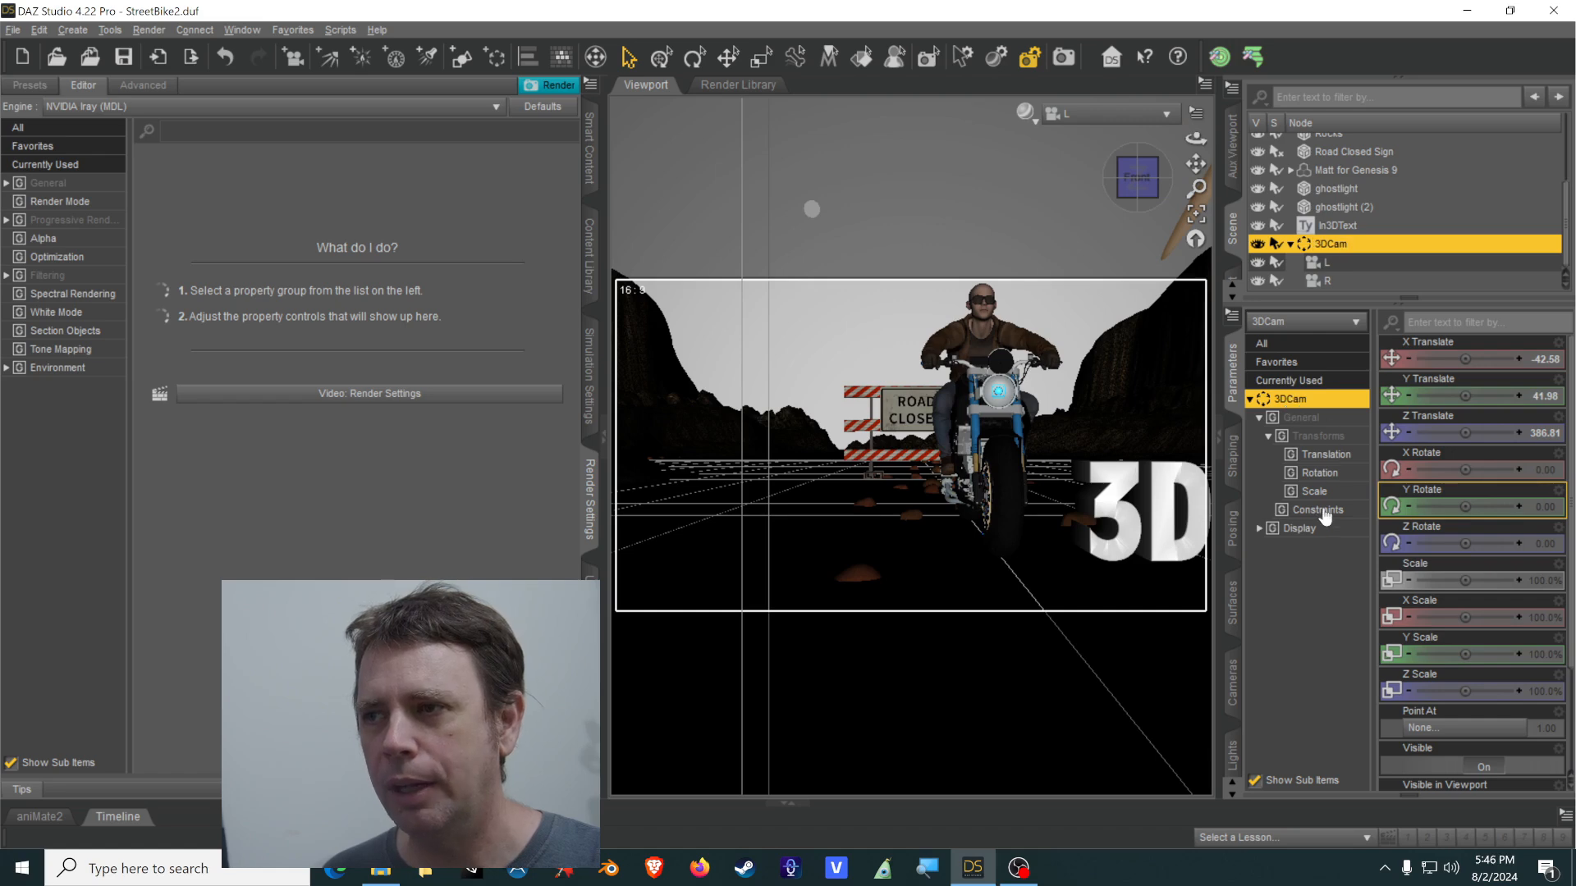
{"action": "left_click_drag", "start_coordinate": [1465, 358], "coordinate": [1477, 358]}
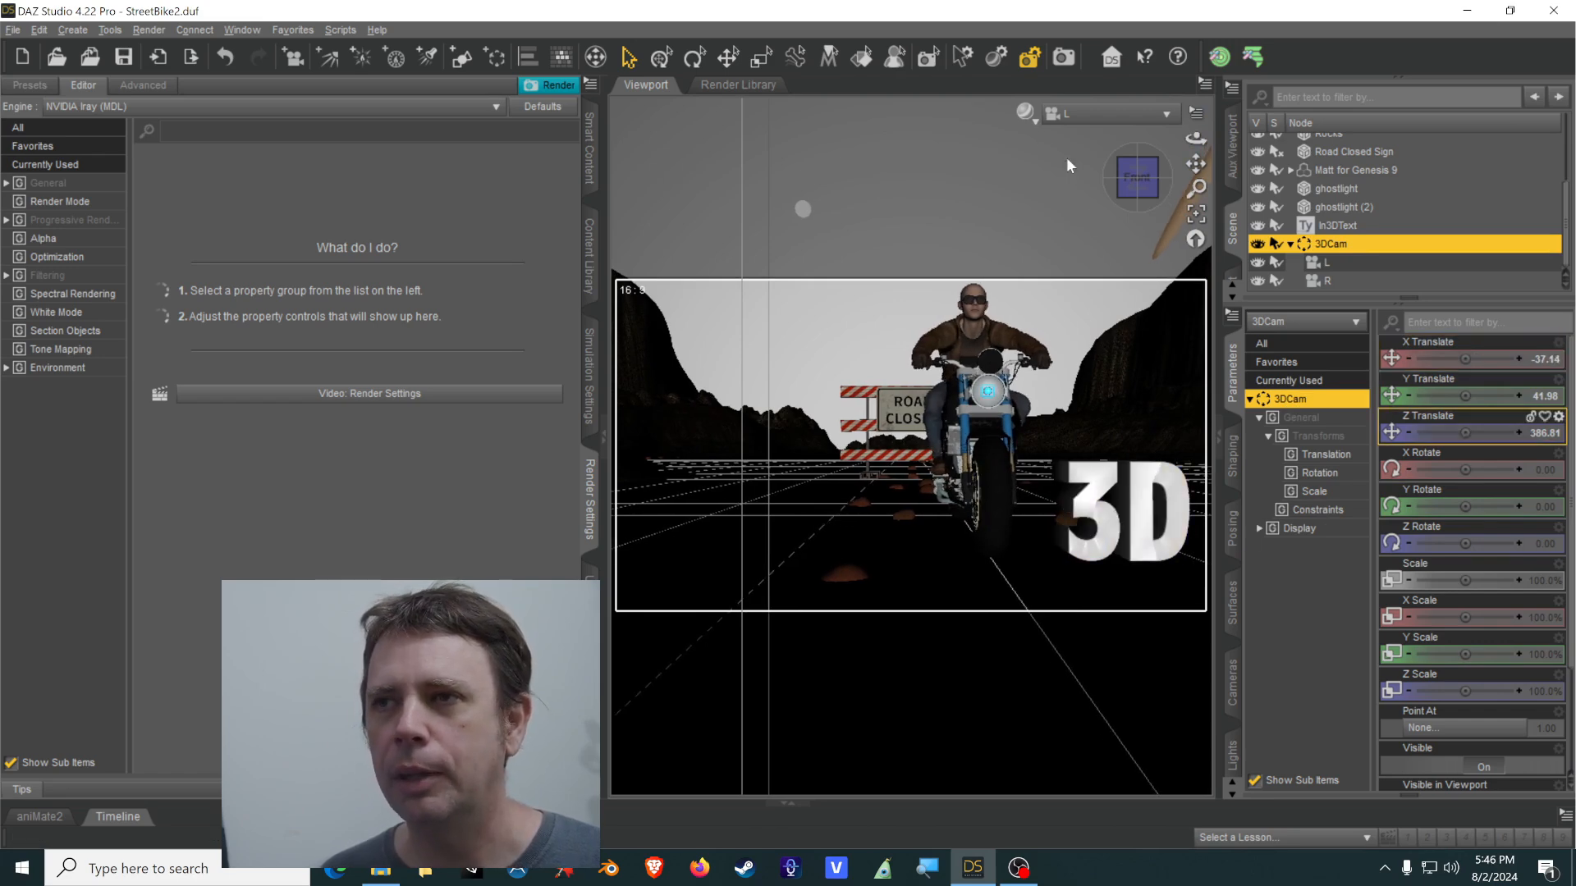
{"action": "left_click", "coordinate": [1086, 122]}
{"action": "left_click", "coordinate": [1071, 299]}
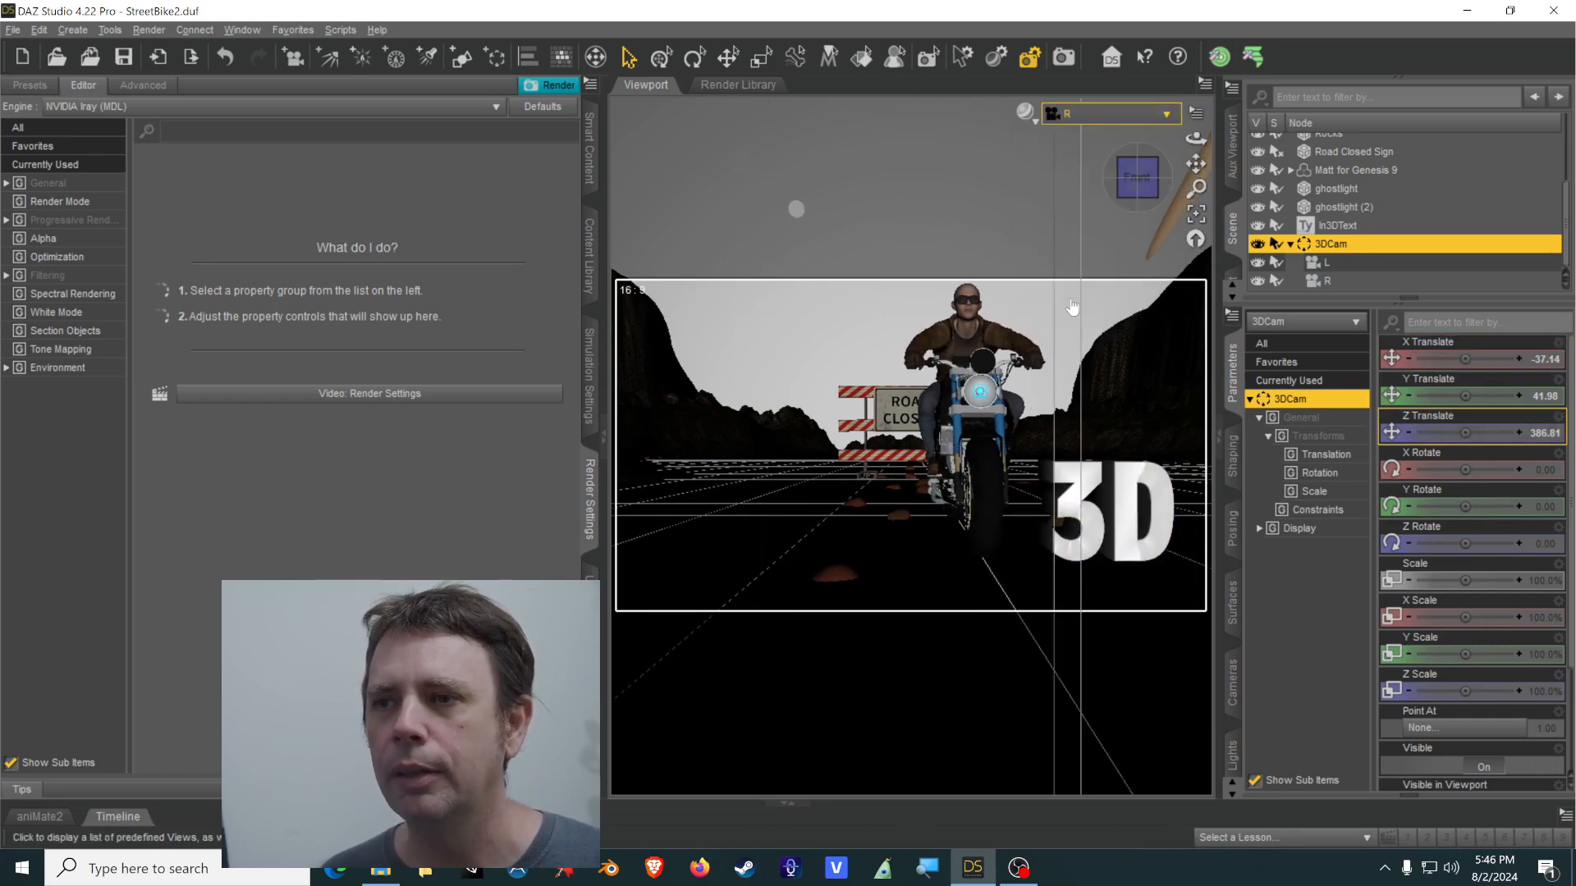
{"action": "left_click", "coordinate": [1096, 120]}
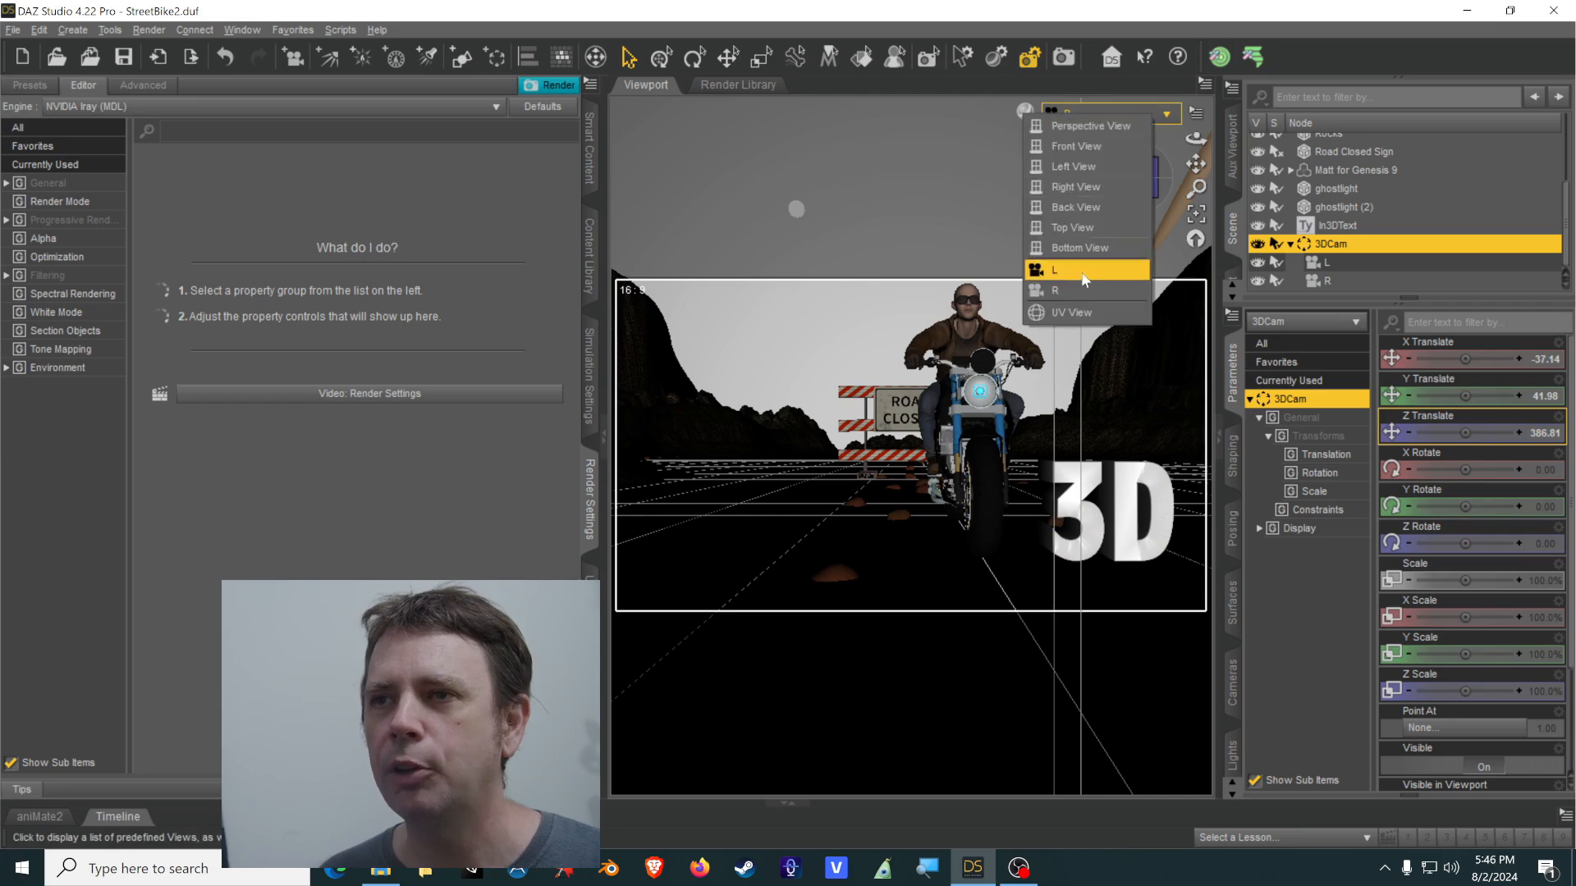
{"action": "left_click", "coordinate": [1085, 279]}
Adjust the 3DCam group's X Translate to about -39.86 and look through camera R.
{"action": "left_click_drag", "start_coordinate": [1465, 359], "coordinate": [1458, 359]}
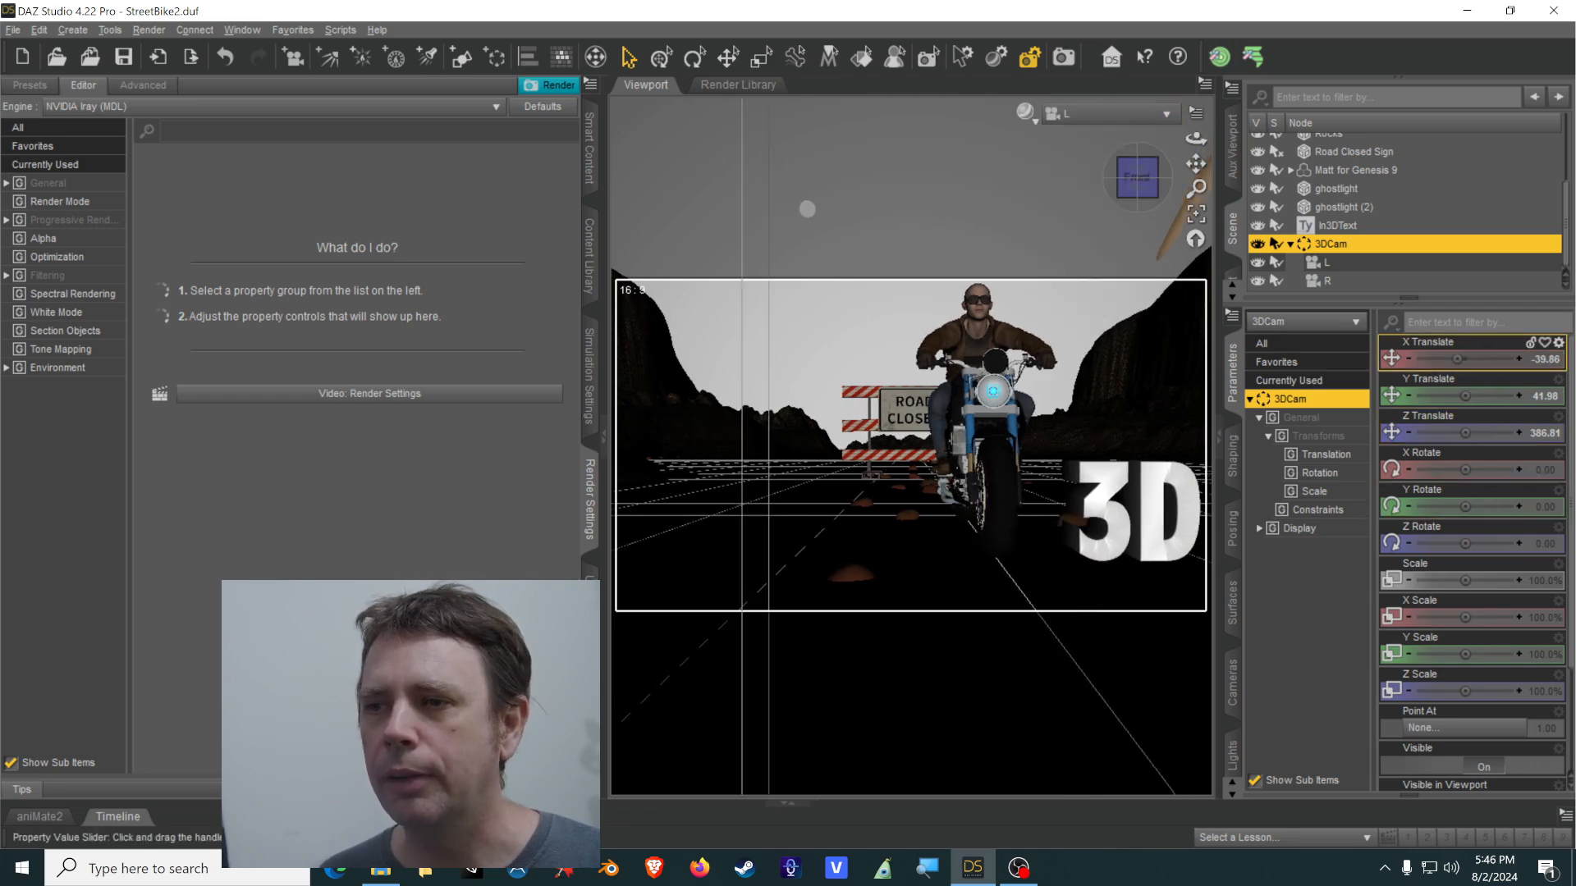
{"action": "left_click", "coordinate": [1112, 113]}
{"action": "left_click", "coordinate": [1105, 296]}
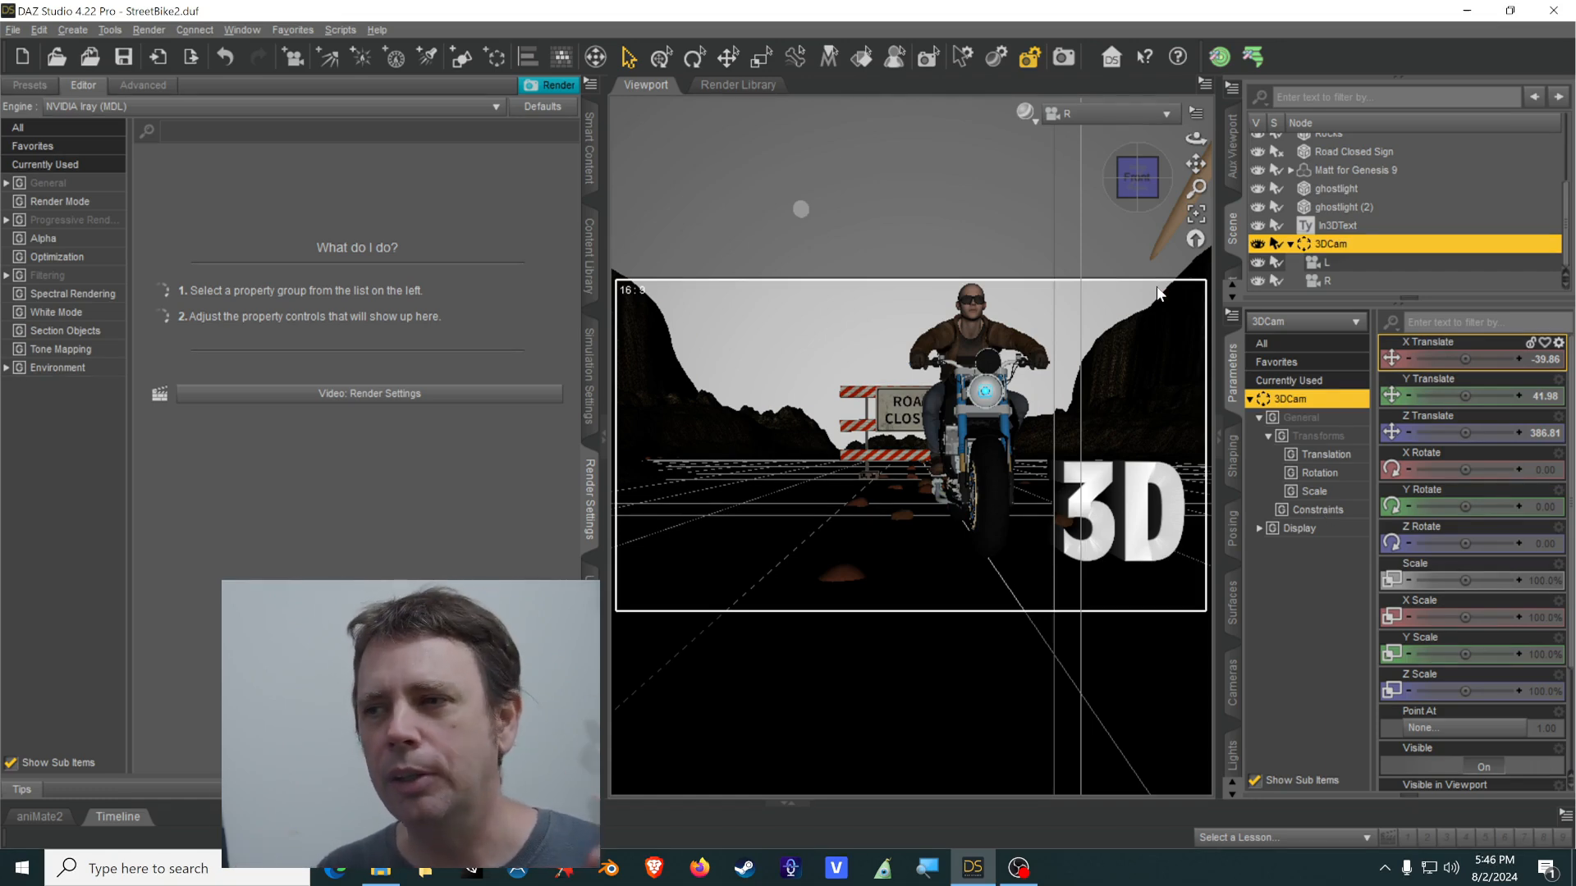
Try rotating the 3DCam group about the Y, Z and X axes, and reset all three rotations to zero.
{"action": "left_click_drag", "start_coordinate": [1465, 506], "coordinate": [1492, 543]}
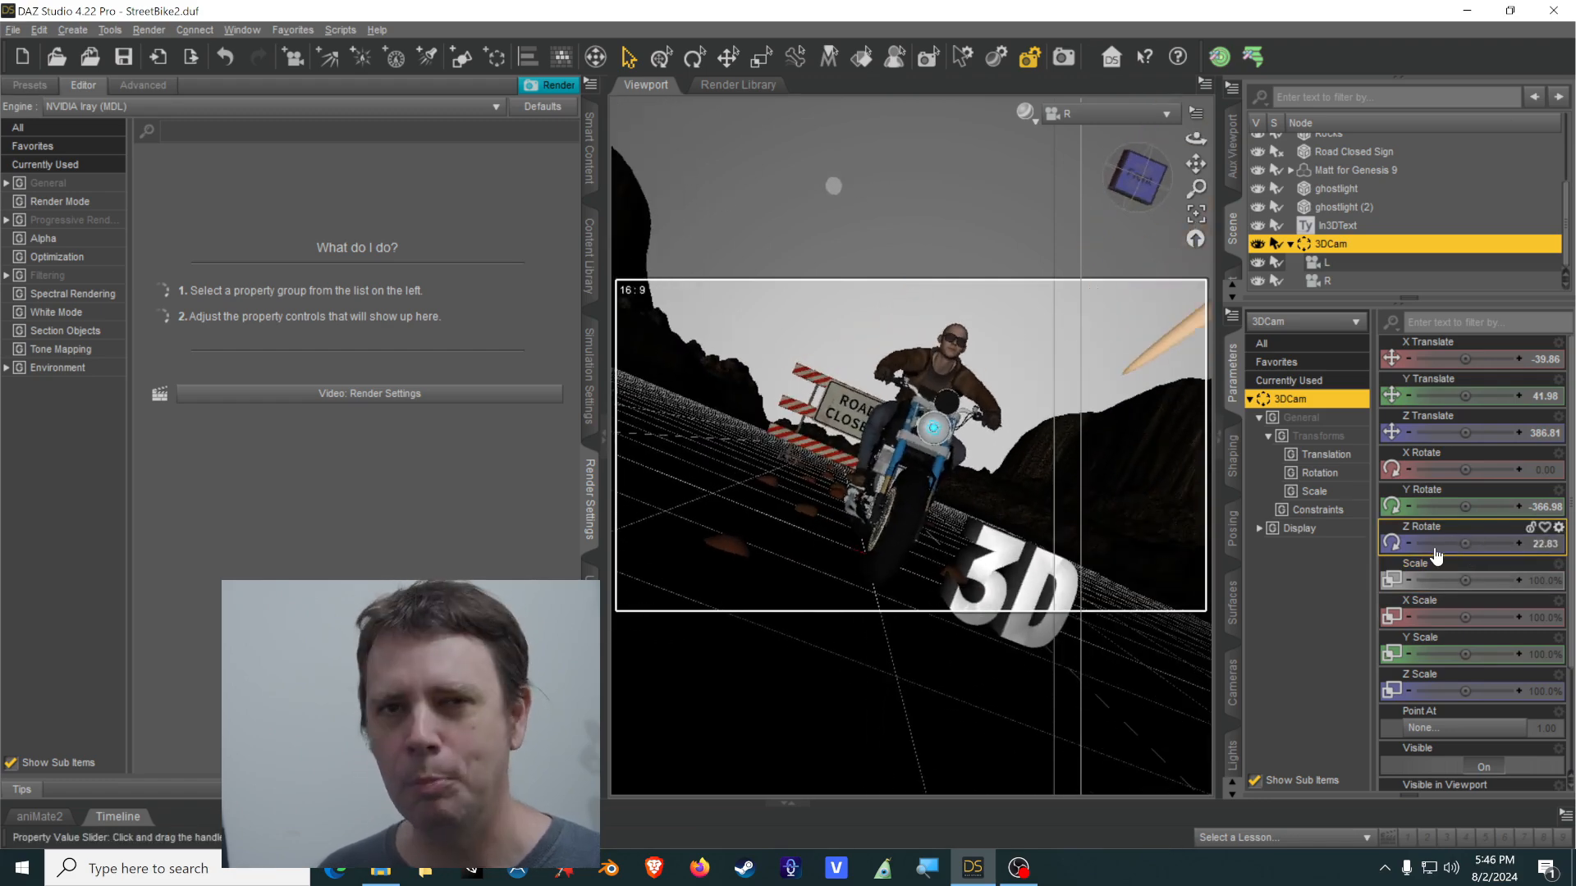
{"action": "left_click", "coordinate": [1434, 550], "text": "alt"}
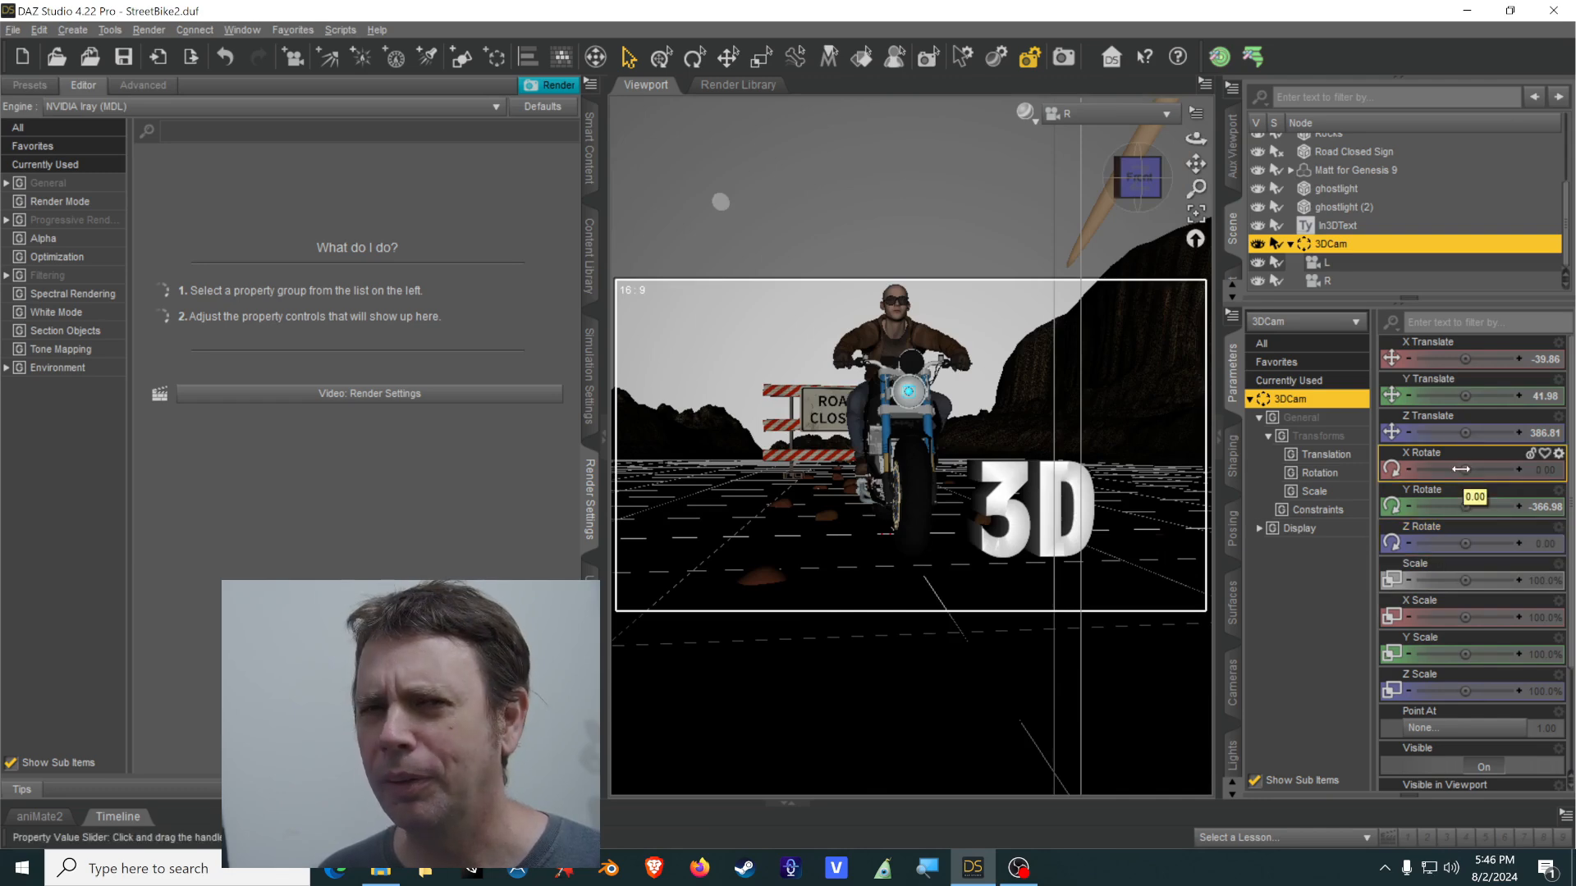
{"action": "mouse_move", "coordinate": [1461, 469]}
{"action": "left_mouse_down"}
{"action": "mouse_move", "coordinate": [1490, 468]}
{"action": "mouse_move", "coordinate": [1433, 469]}
{"action": "mouse_move", "coordinate": [1495, 469]}
{"action": "mouse_move", "coordinate": [1466, 468]}
{"action": "left_mouse_up"}
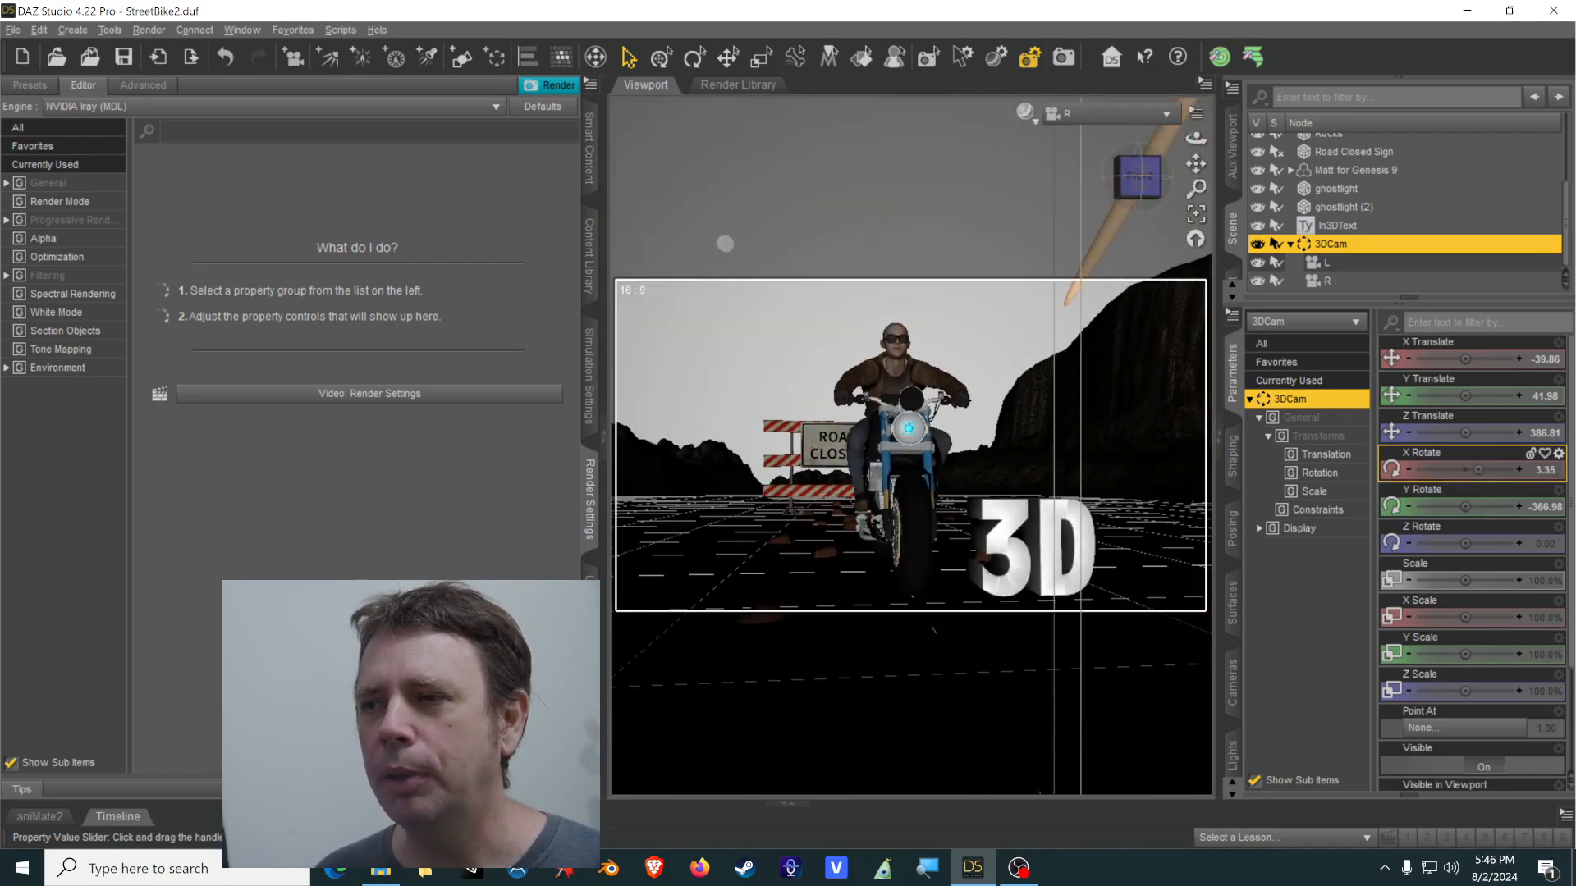
{"action": "left_click", "coordinate": [1488, 471], "text": "alt"}
{"action": "left_click", "coordinate": [1477, 508], "text": "alt"}
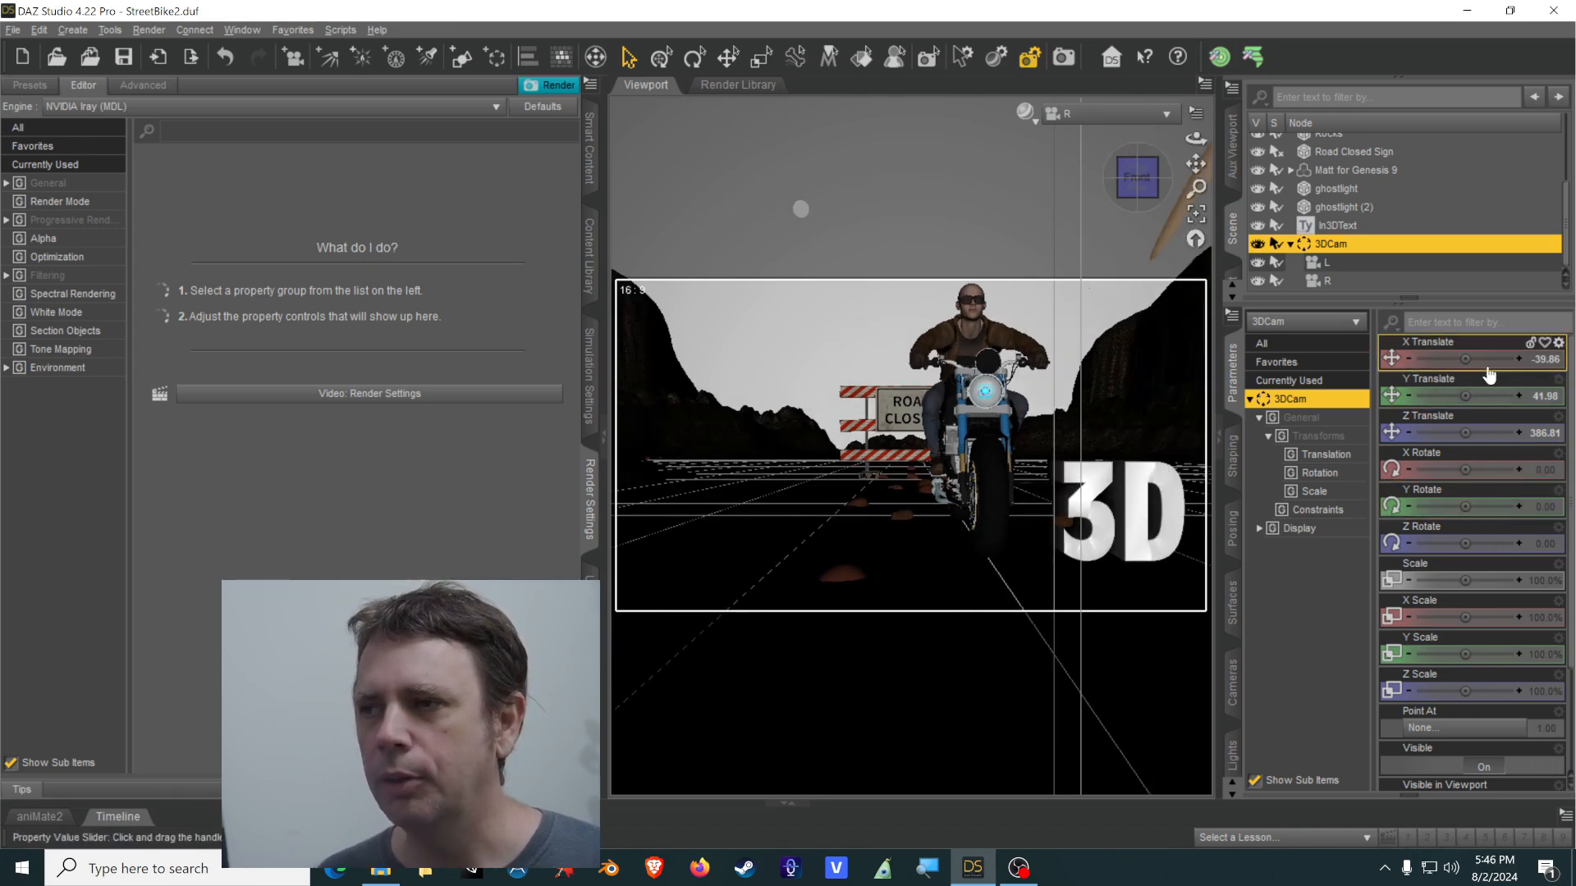
Reposition the 3DCam group to about X Translate -87.18, Y Translate 52.13 and Y Rotate -17.02, and view the scene through camera L.
{"action": "mouse_move", "coordinate": [1489, 371]}
{"action": "left_mouse_down"}
{"action": "mouse_move", "coordinate": [1465, 370]}
{"action": "mouse_move", "coordinate": [1488, 361]}
{"action": "left_mouse_up"}
{"action": "left_click_drag", "start_coordinate": [1465, 507], "coordinate": [1451, 508]}
{"action": "mouse_move", "coordinate": [1466, 364]}
{"action": "left_mouse_down"}
{"action": "mouse_move", "coordinate": [1437, 365]}
{"action": "mouse_move", "coordinate": [1462, 396]}
{"action": "left_mouse_up"}
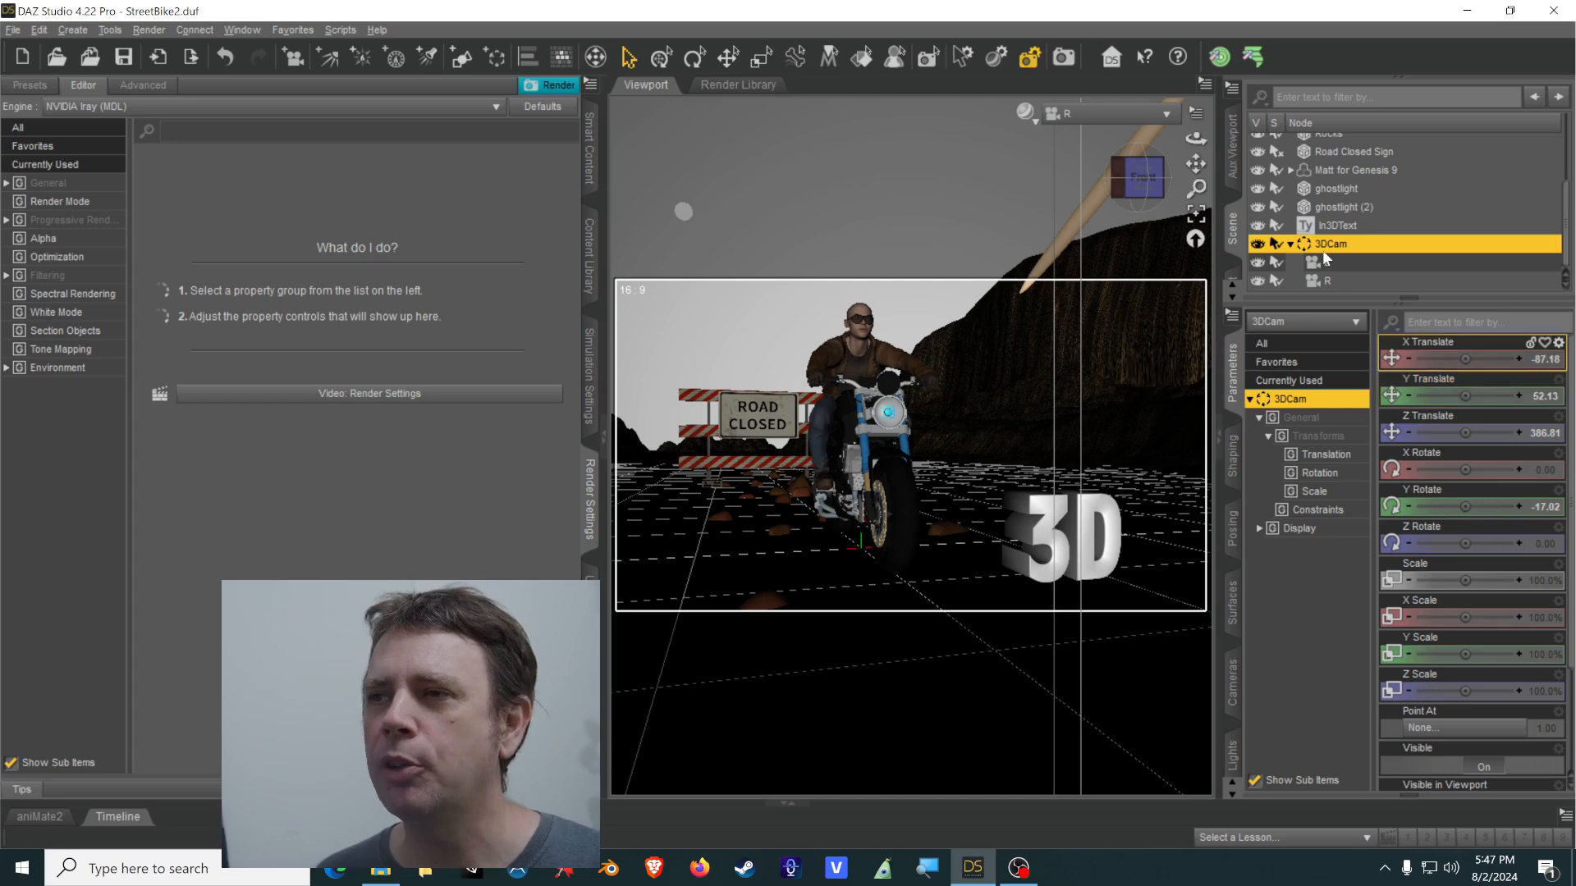
{"action": "left_click", "coordinate": [1085, 112]}
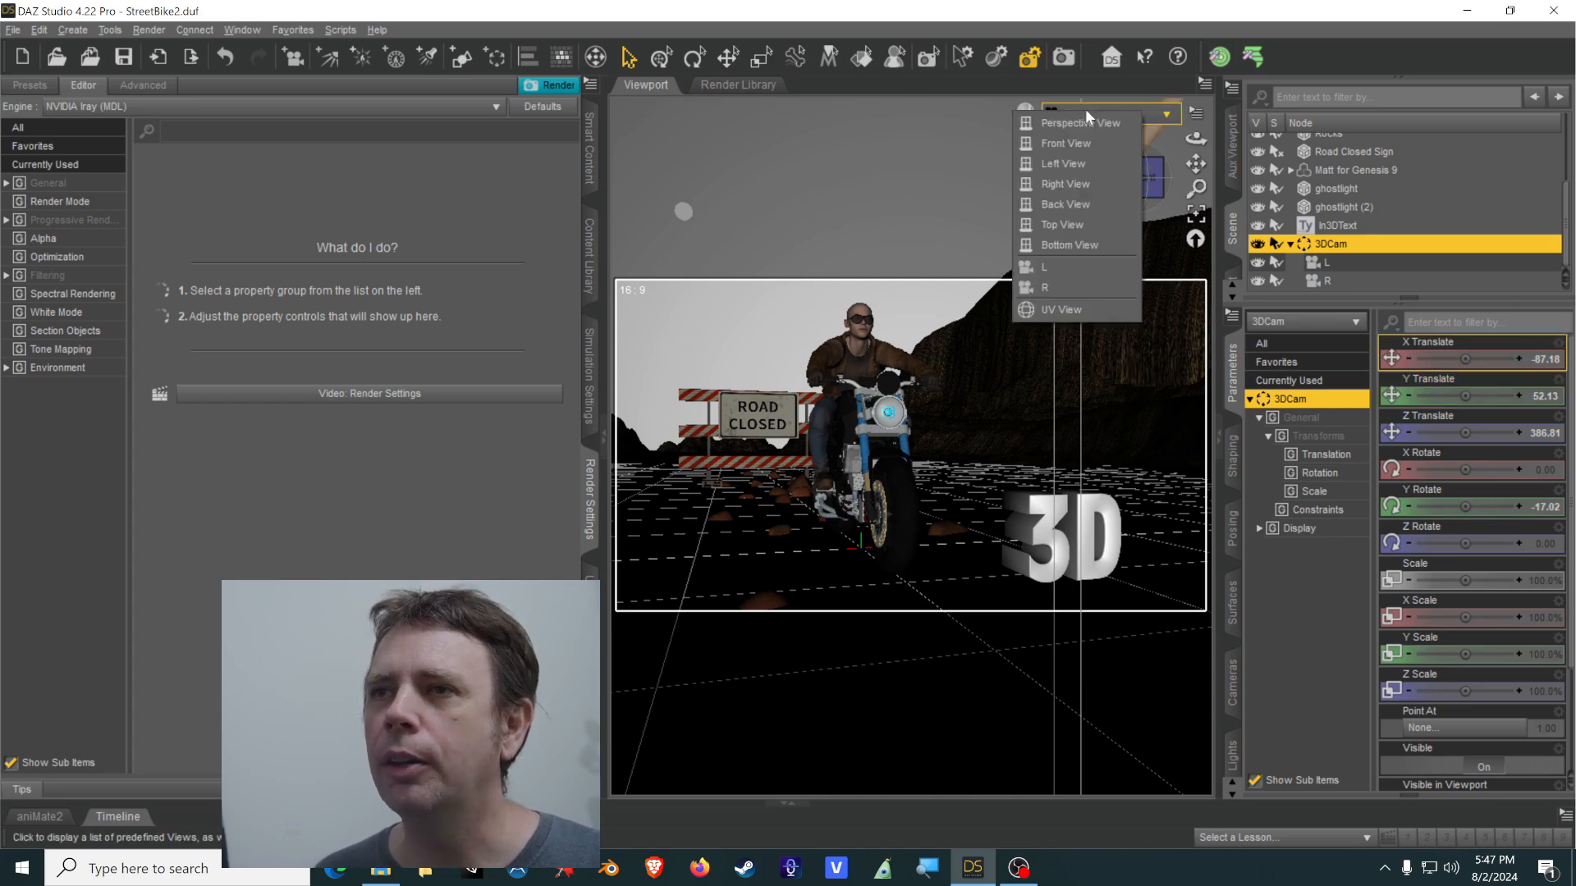
{"action": "left_click", "coordinate": [1059, 268]}
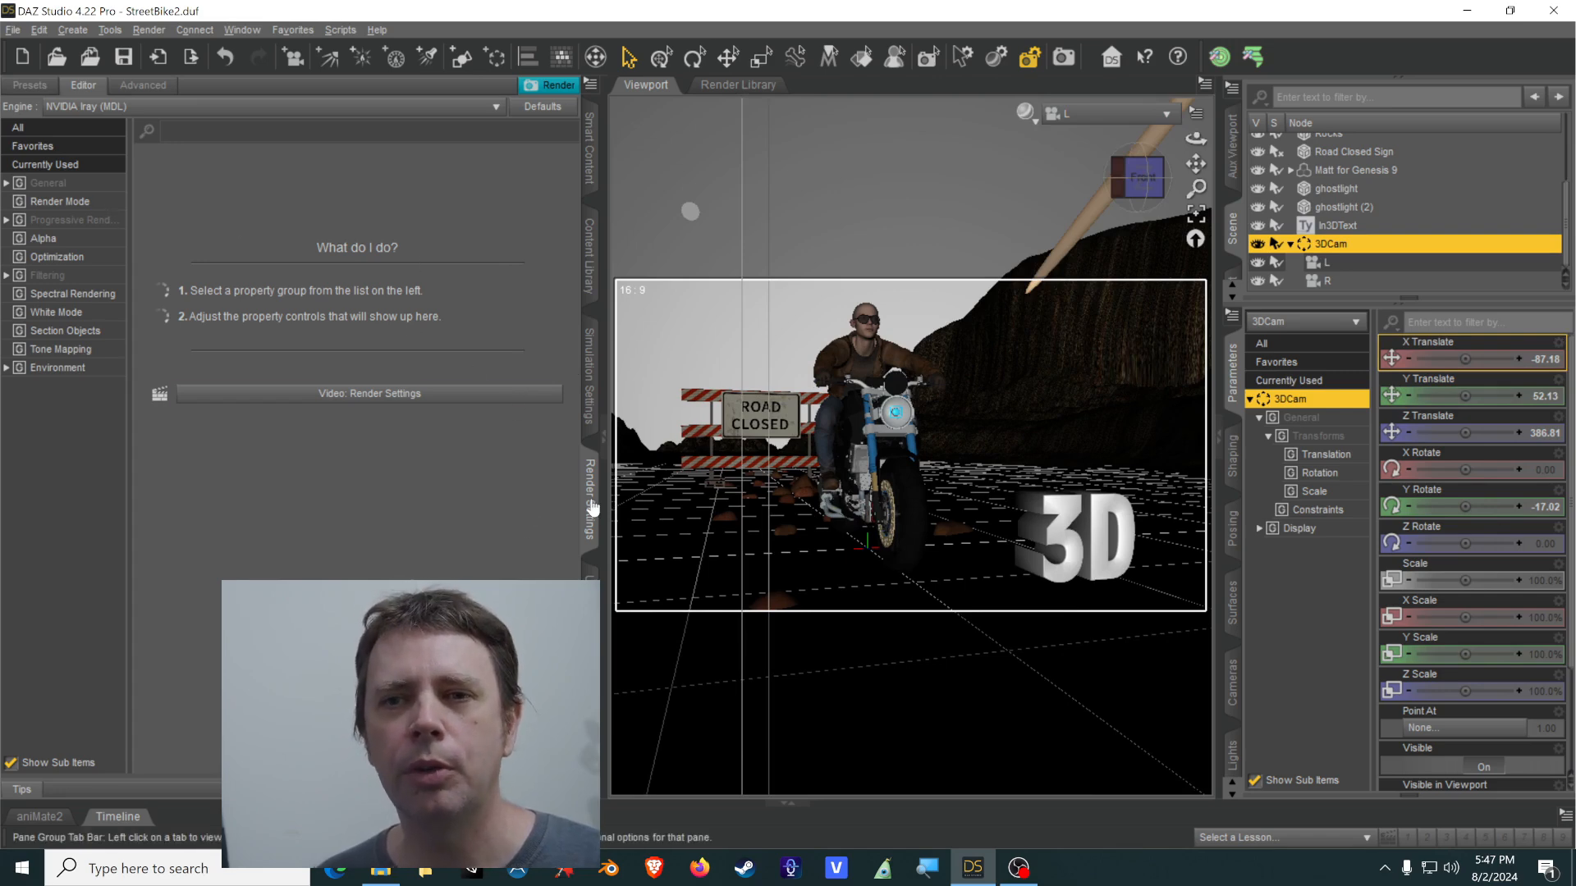
Name the render image Bike-L in the general render settings and render the scene through camera L.
{"action": "left_click", "coordinate": [66, 183]}
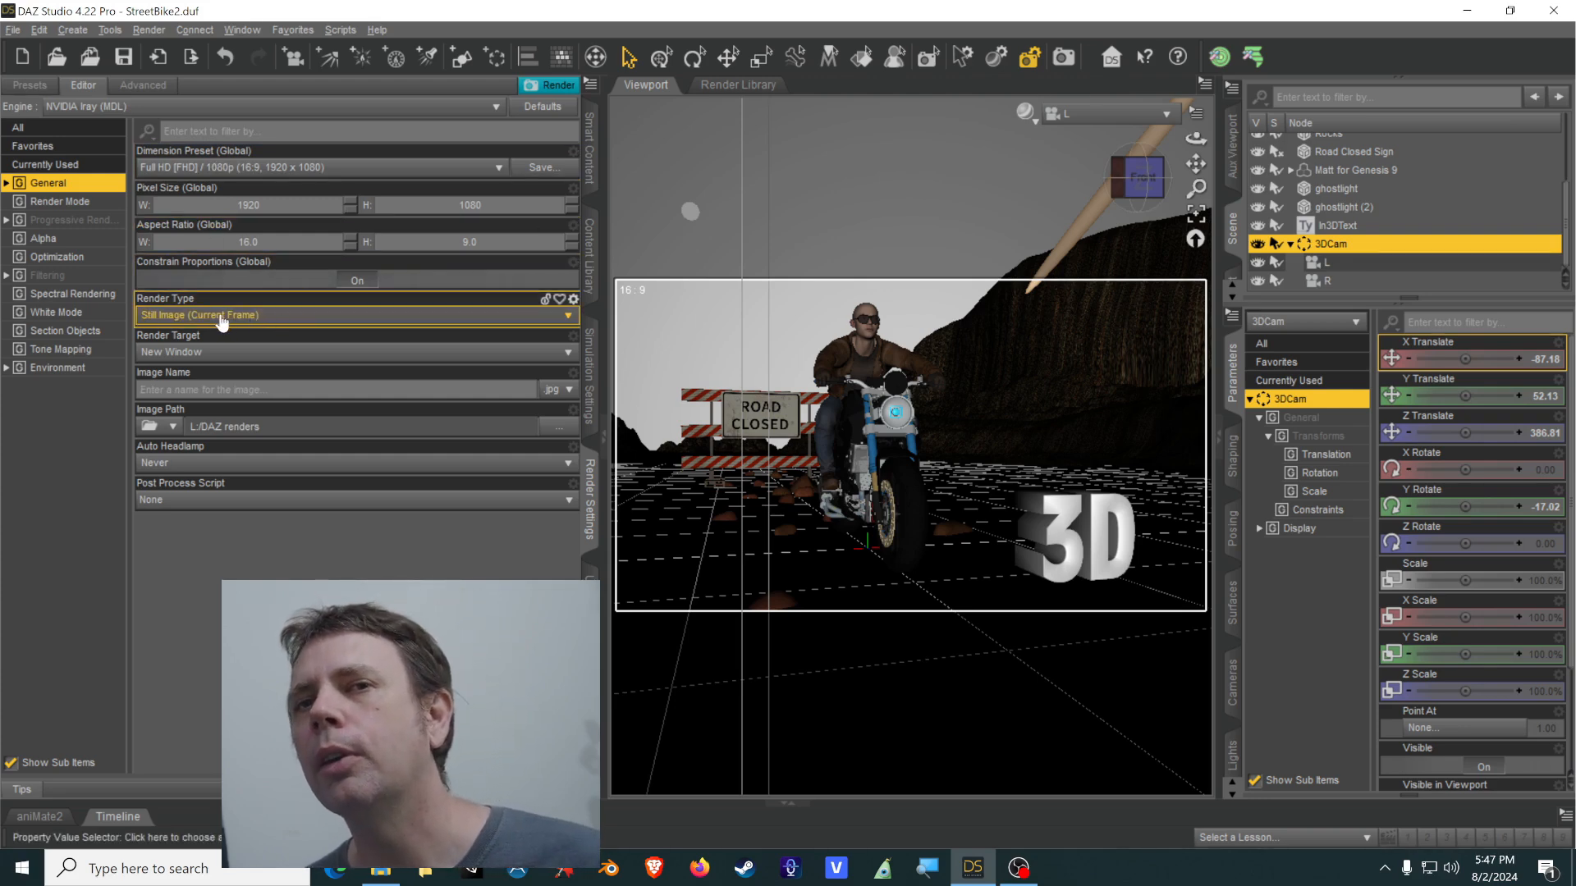
{"action": "left_click", "coordinate": [265, 355]}
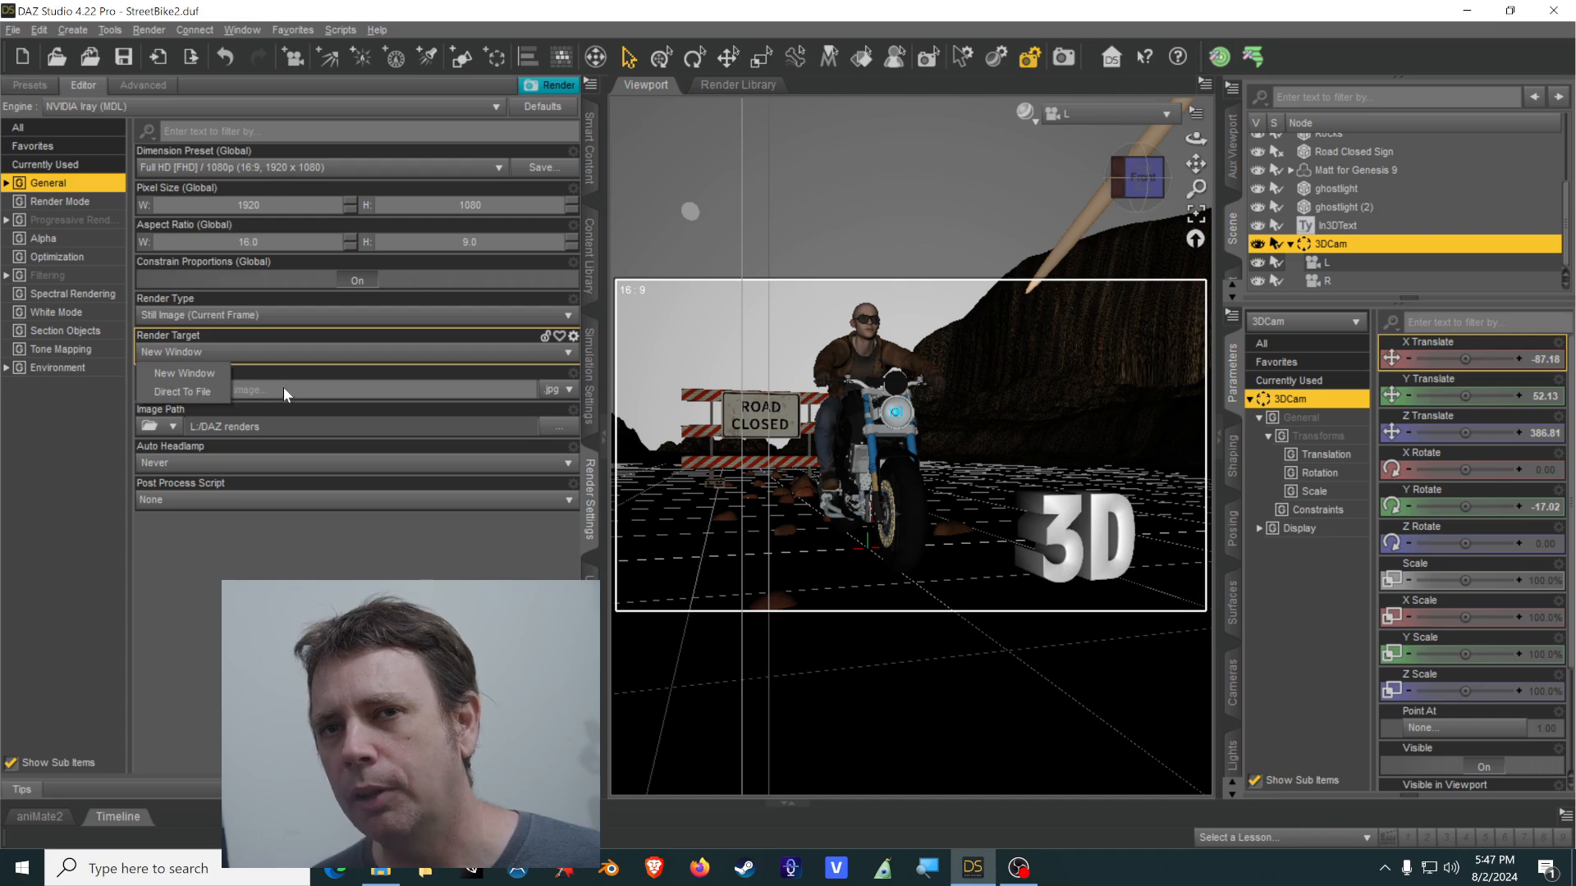
{"action": "left_click", "coordinate": [283, 391]}
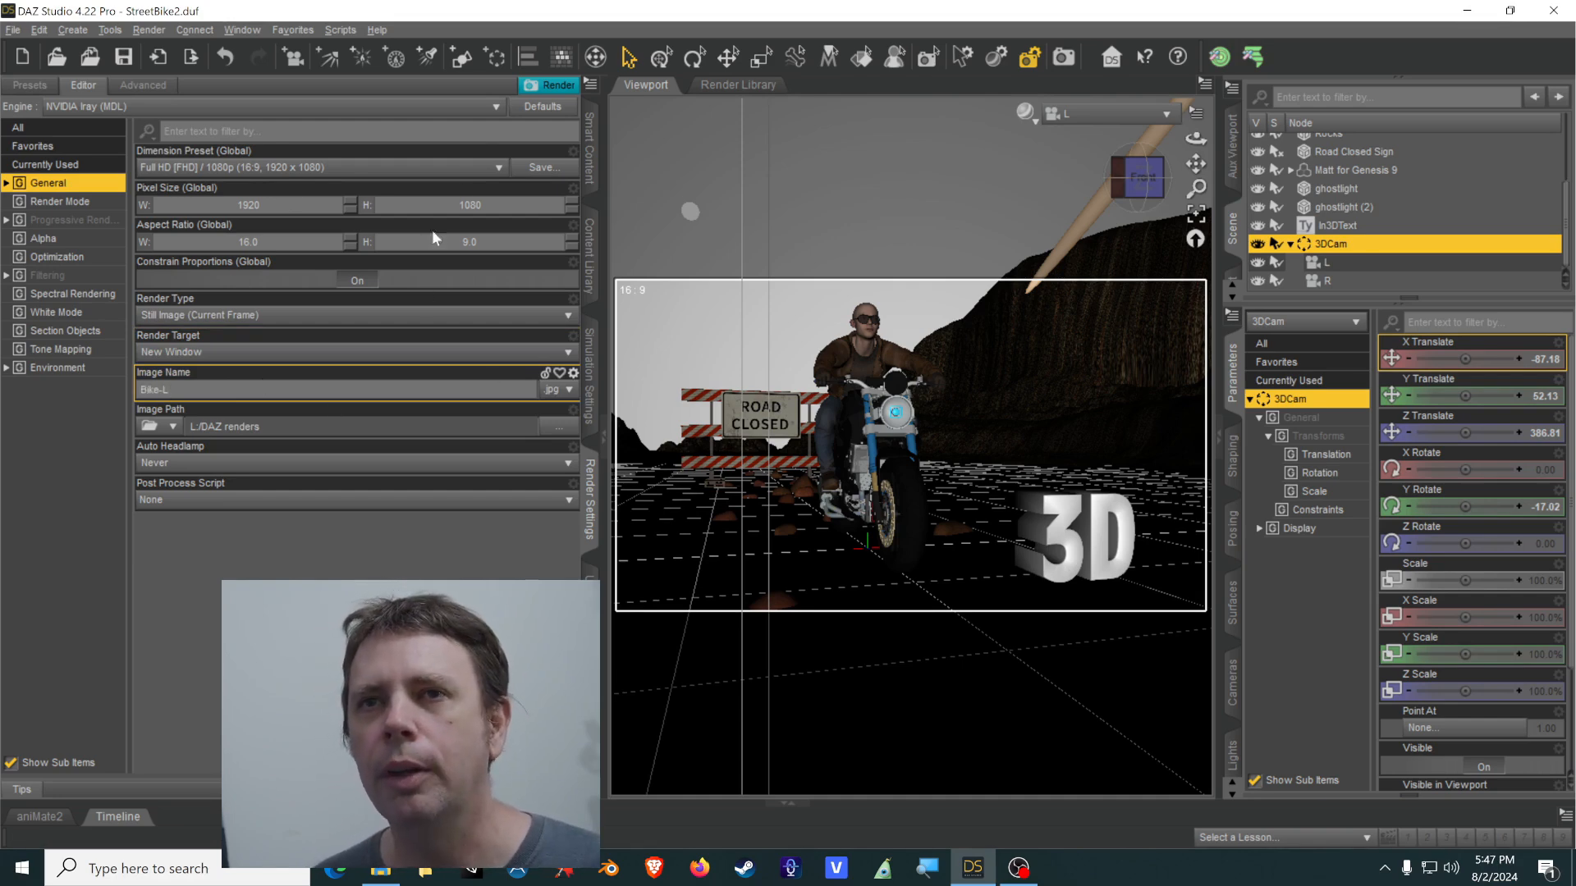
{"action": "left_click", "coordinate": [542, 86]}
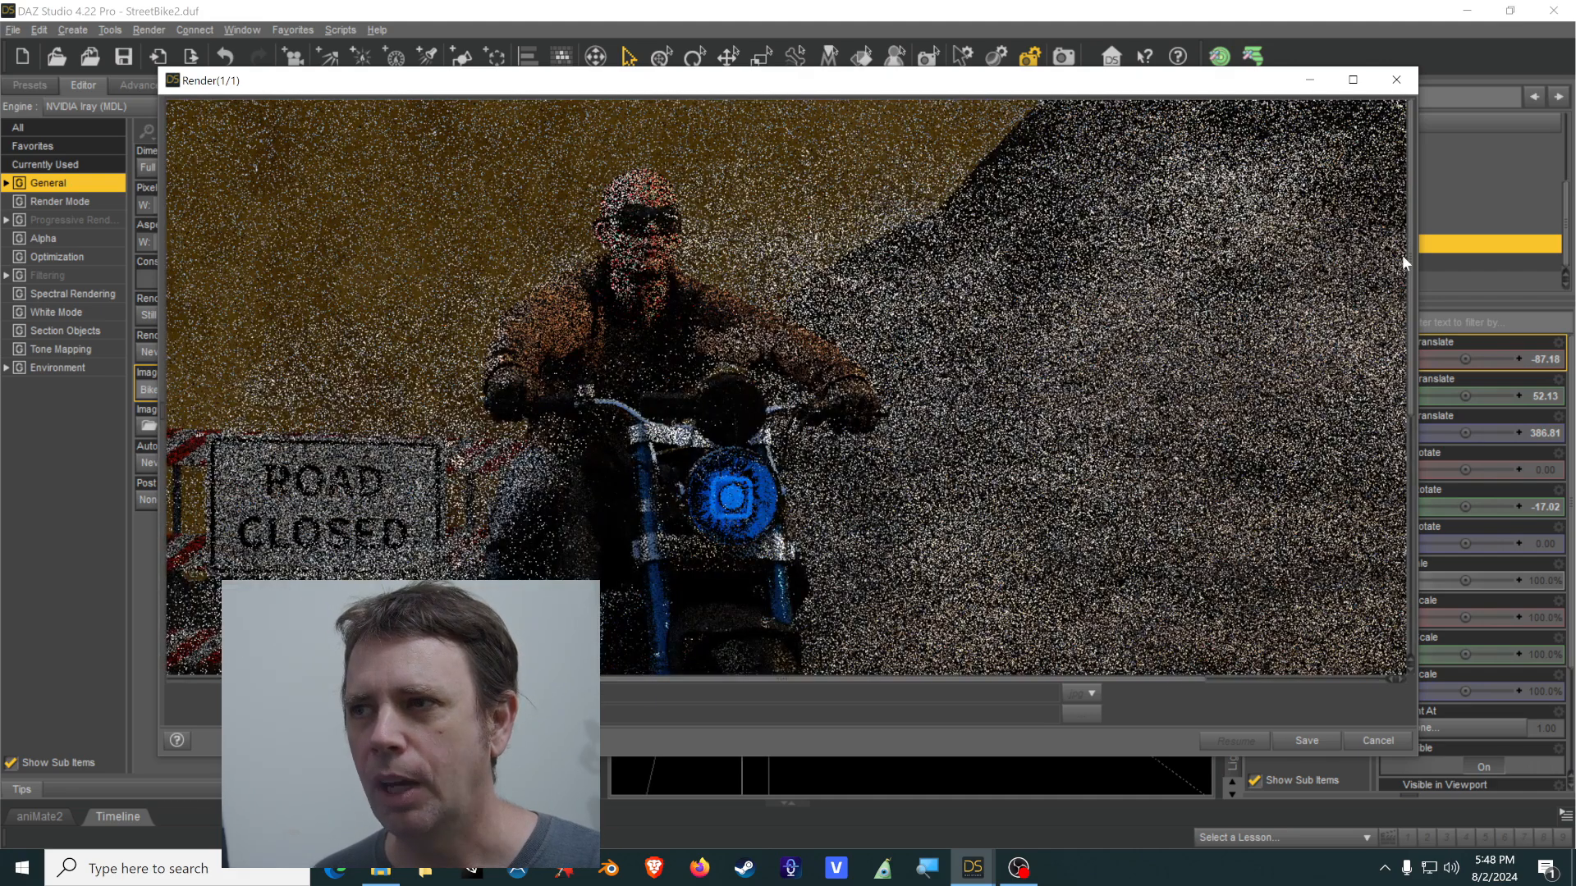
Inspect the rider, front tyre and 3D text in the camera L render, cancel the render and close its window.
{"action": "mouse_move", "coordinate": [1411, 247]}
{"action": "left_mouse_down"}
{"action": "mouse_move", "coordinate": [1411, 272]}
{"action": "mouse_move", "coordinate": [1411, 256]}
{"action": "left_mouse_up"}
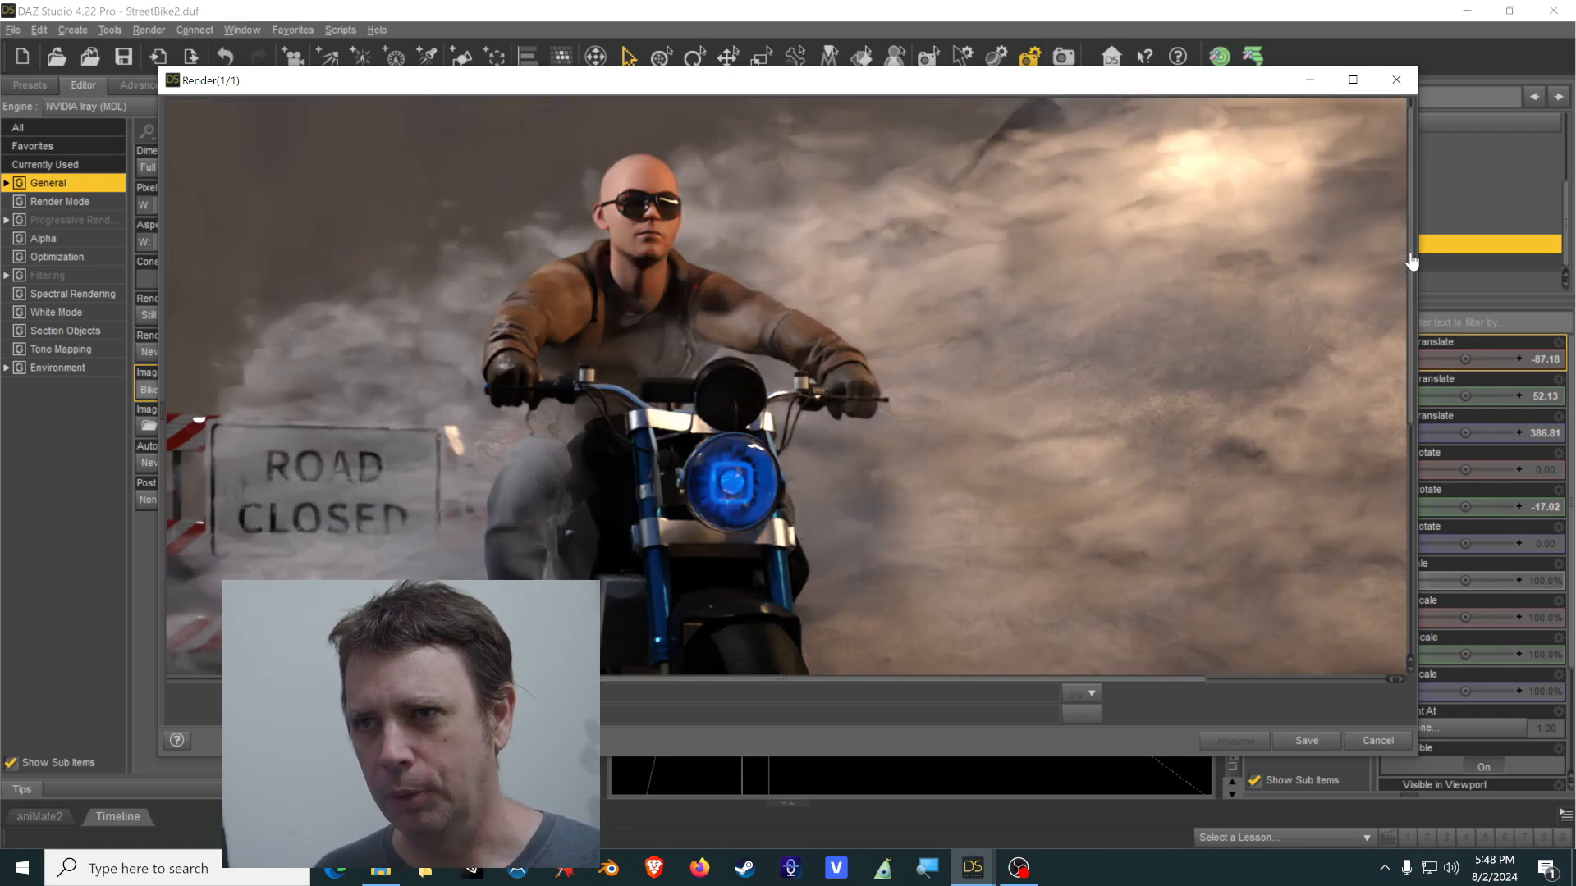
{"action": "left_click_drag", "start_coordinate": [1411, 261], "coordinate": [1410, 490]}
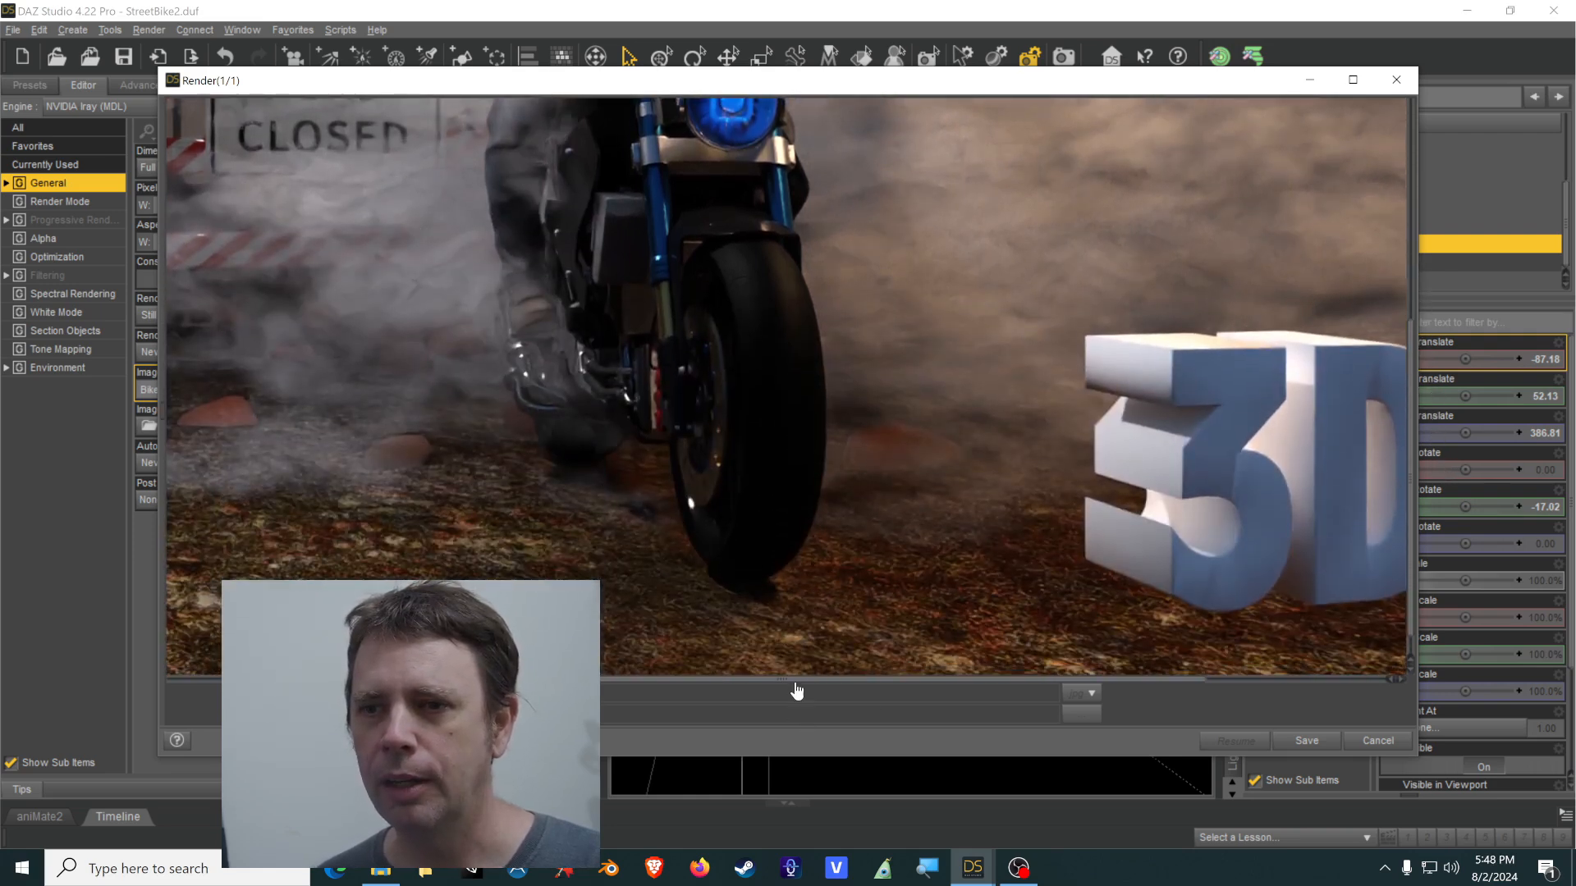
{"action": "left_click_drag", "start_coordinate": [802, 688], "coordinate": [879, 678]}
{"action": "scroll", "coordinate": [1071, 538], "scroll_direction": "up", "scroll_amount": 5}
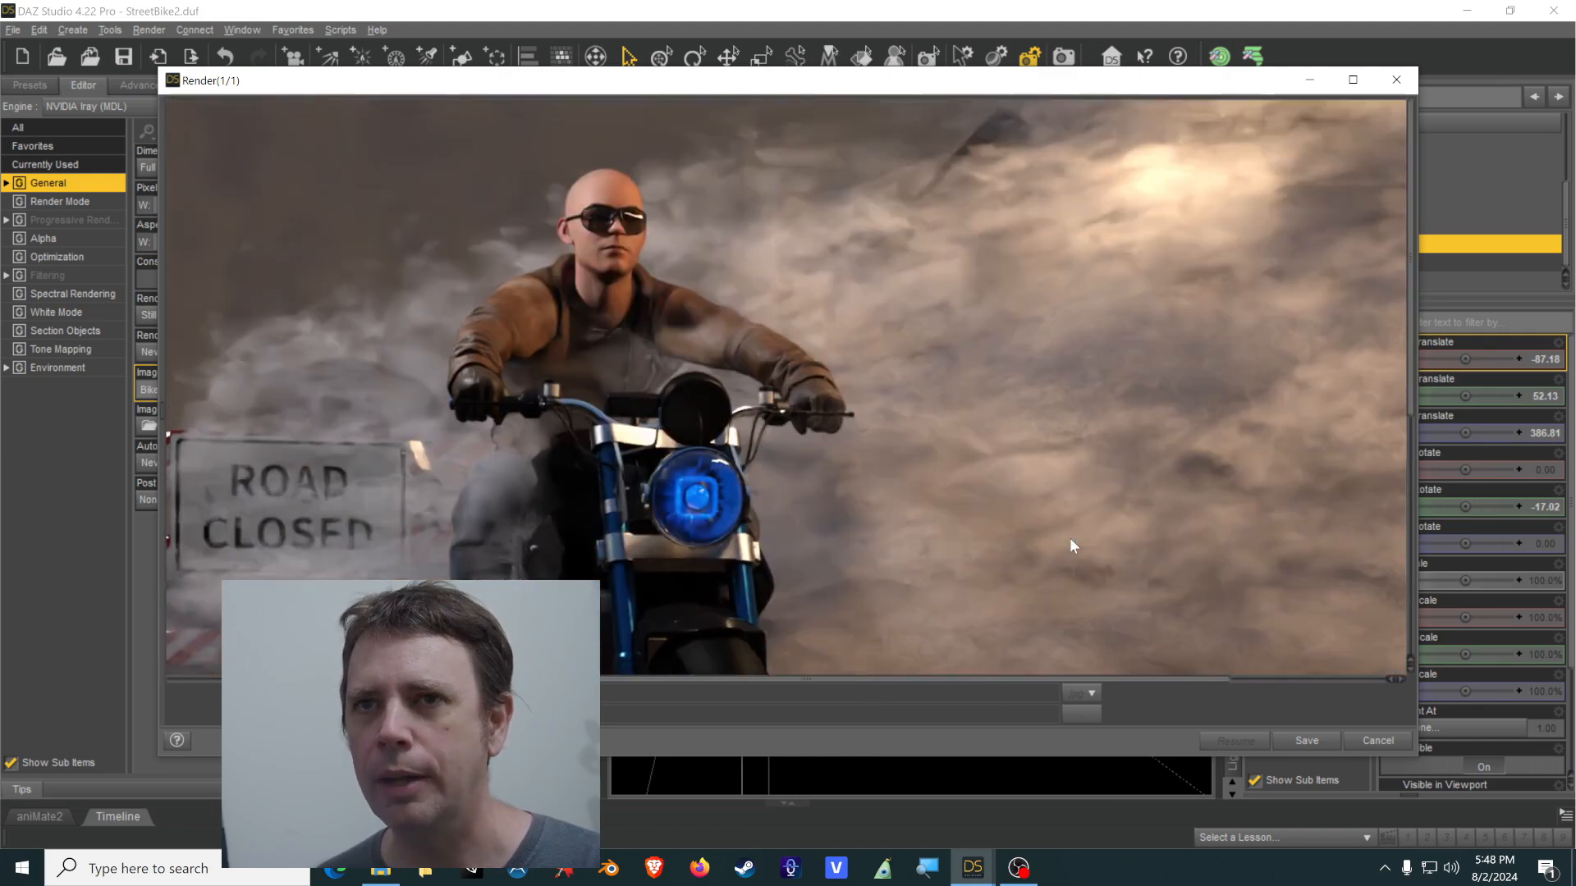
{"action": "scroll", "coordinate": [1071, 538], "scroll_direction": "up", "scroll_amount": 3}
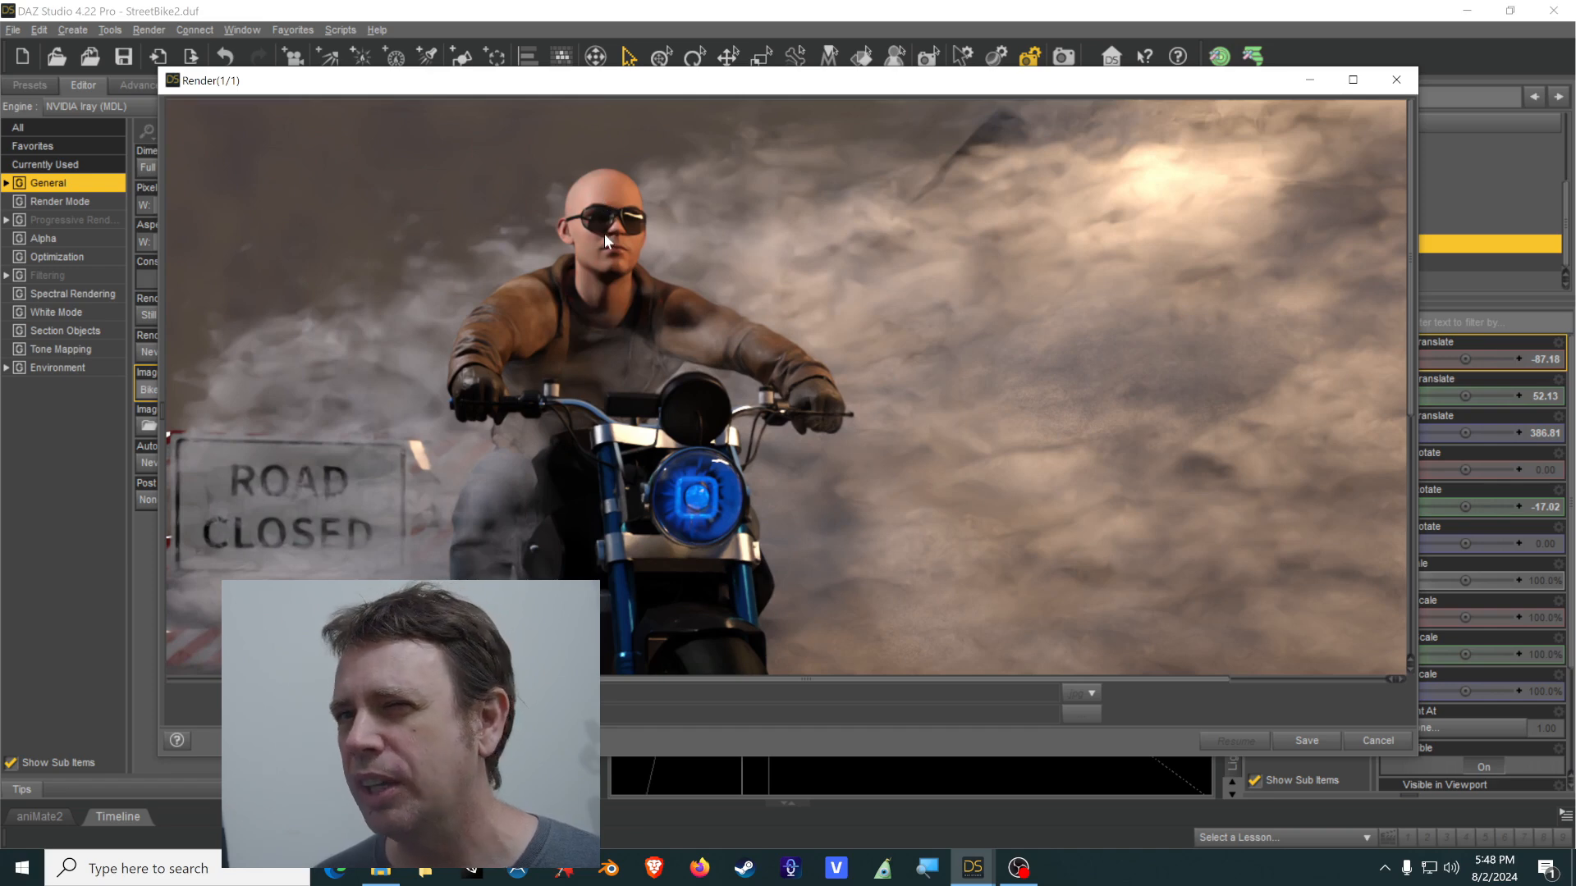
{"action": "scroll", "coordinate": [903, 495], "scroll_direction": "down", "scroll_amount": 10}
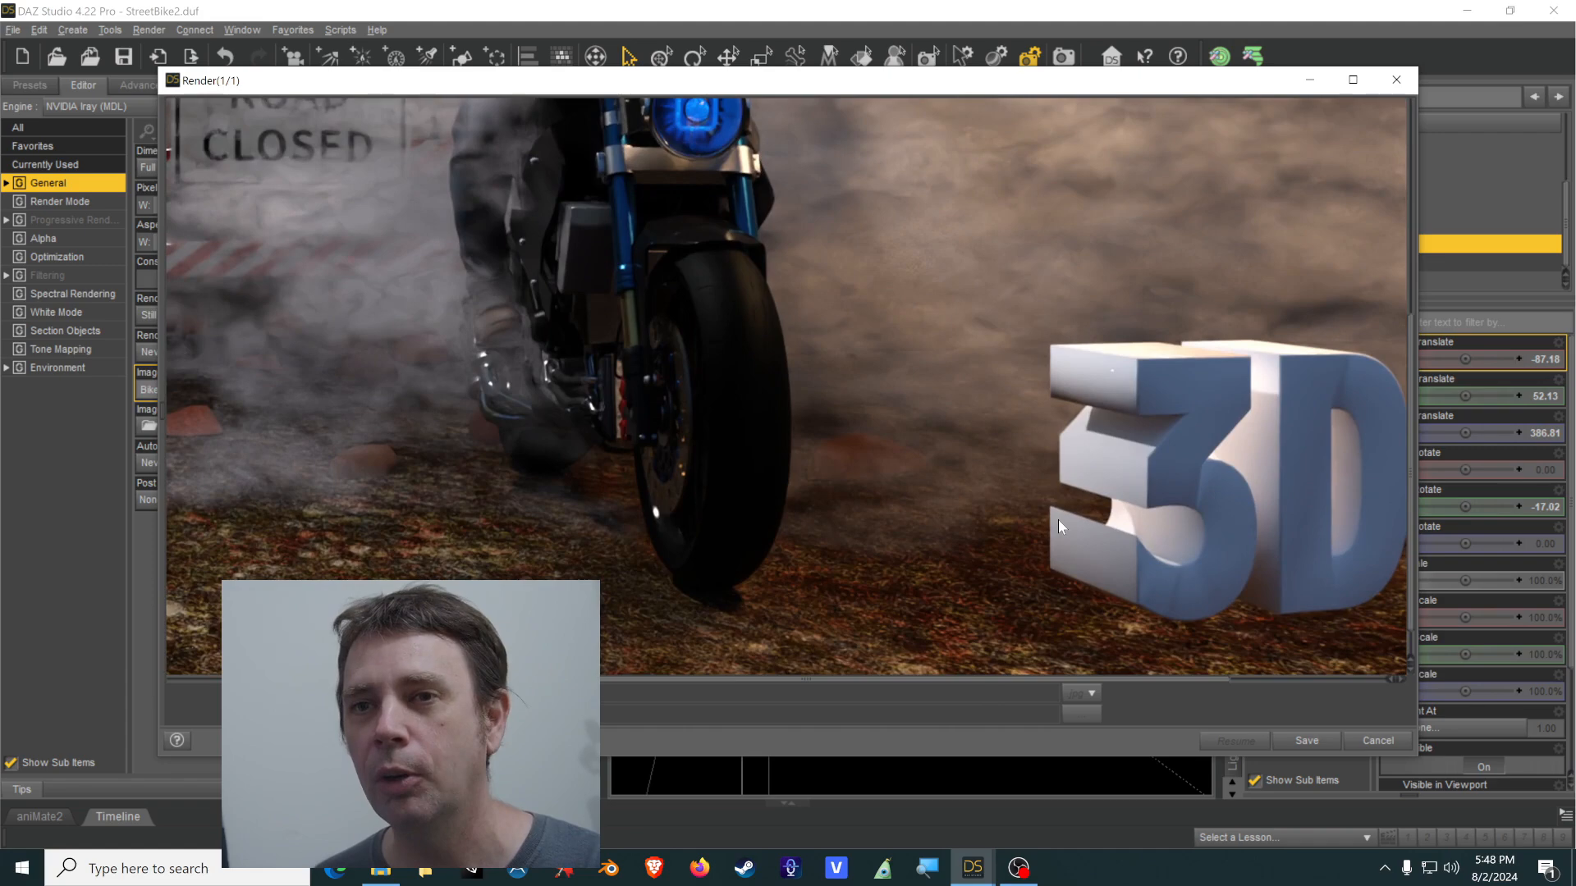
{"action": "mouse_move", "coordinate": [686, 86]}
{"action": "left_mouse_down"}
{"action": "mouse_move", "coordinate": [1058, 91]}
{"action": "mouse_move", "coordinate": [688, 64]}
{"action": "left_mouse_up"}
{"action": "left_click", "coordinate": [1363, 726]}
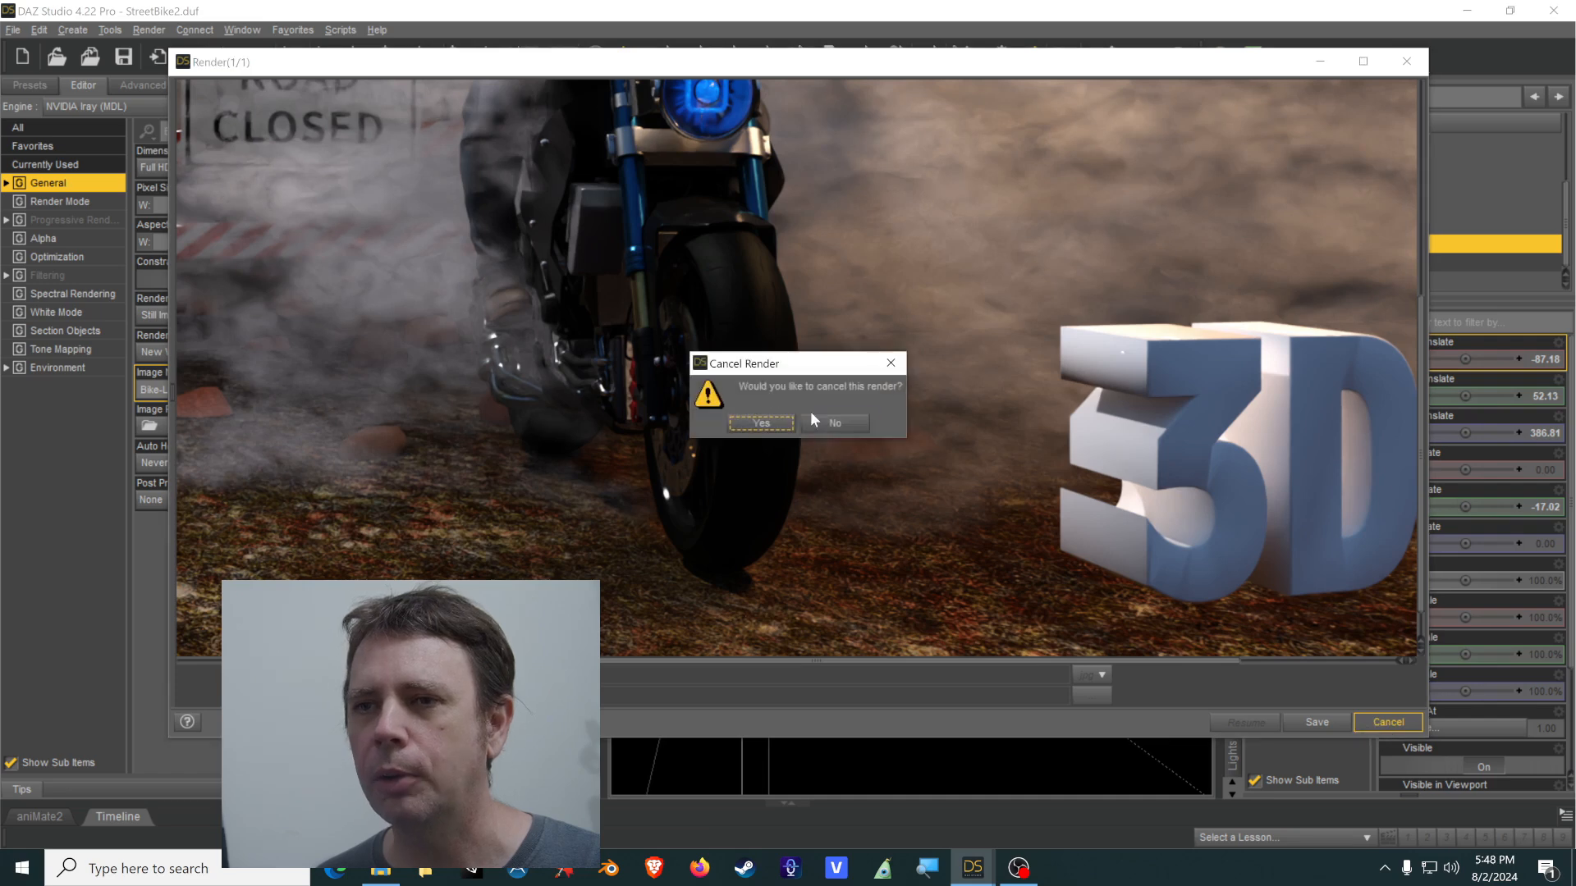
{"action": "left_click", "coordinate": [762, 423]}
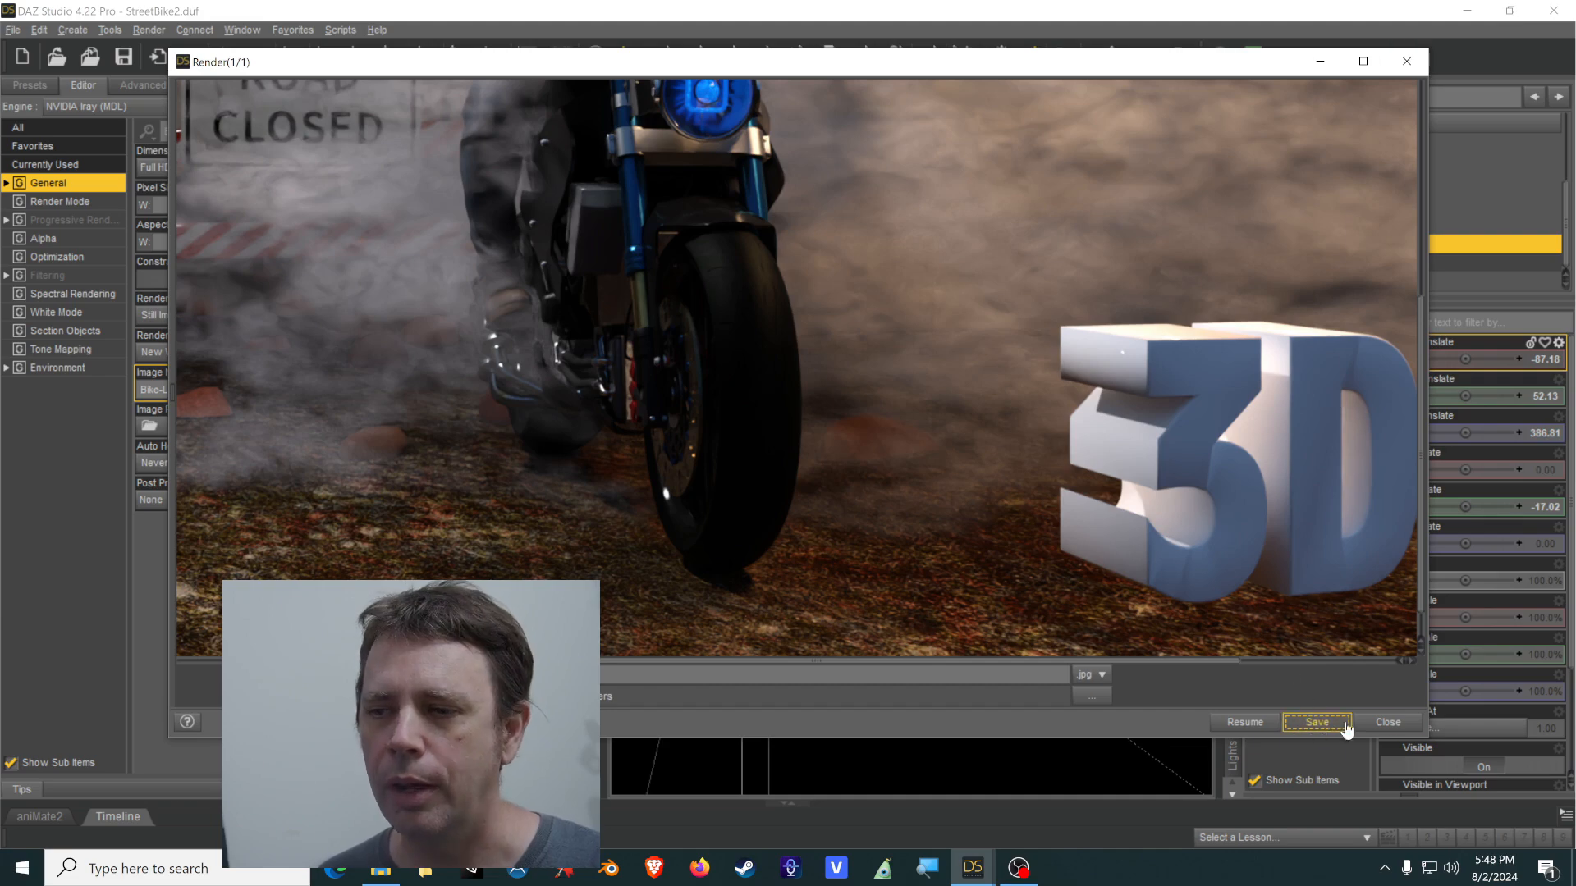
{"action": "left_click", "coordinate": [1388, 723]}
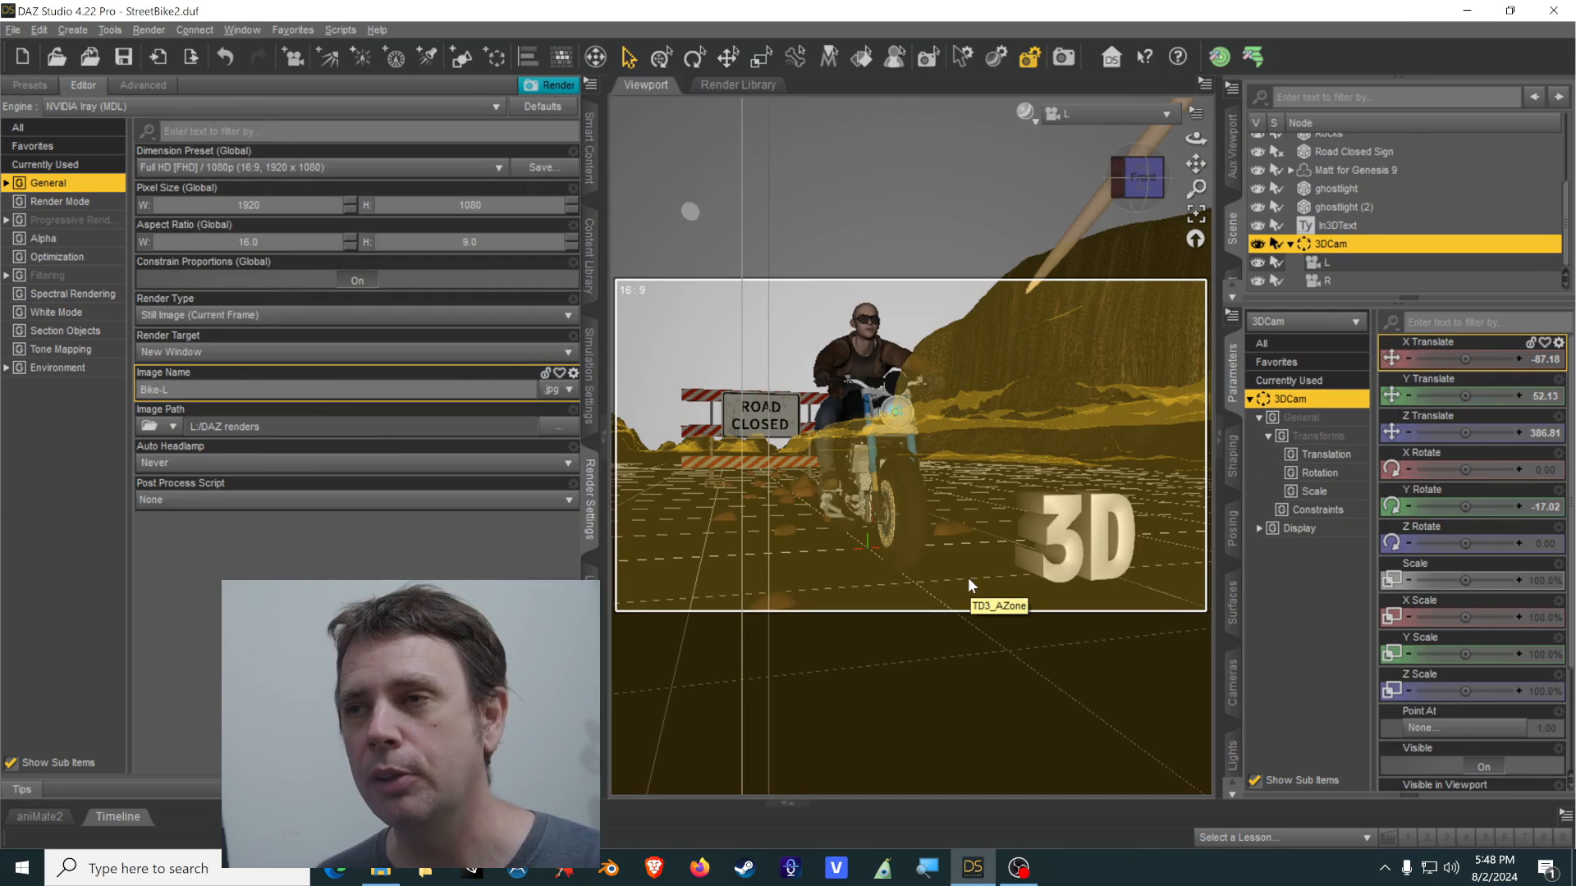
Switch the view to camera R, rename the render image Bike-R and start the render.
{"action": "left_click", "coordinate": [1104, 113]}
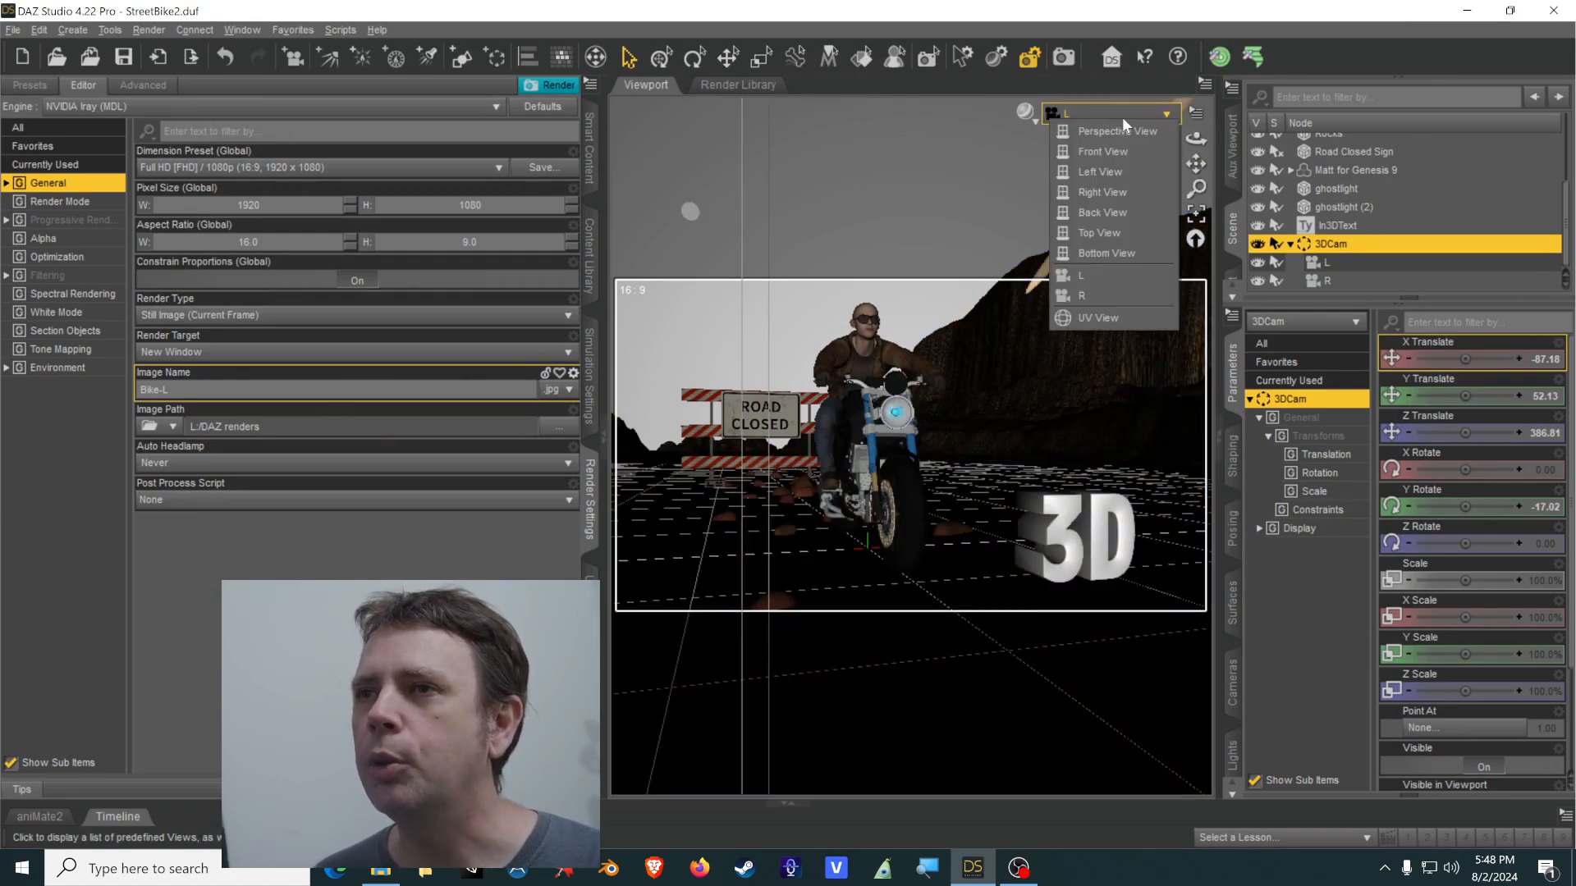
{"action": "left_click", "coordinate": [1099, 295]}
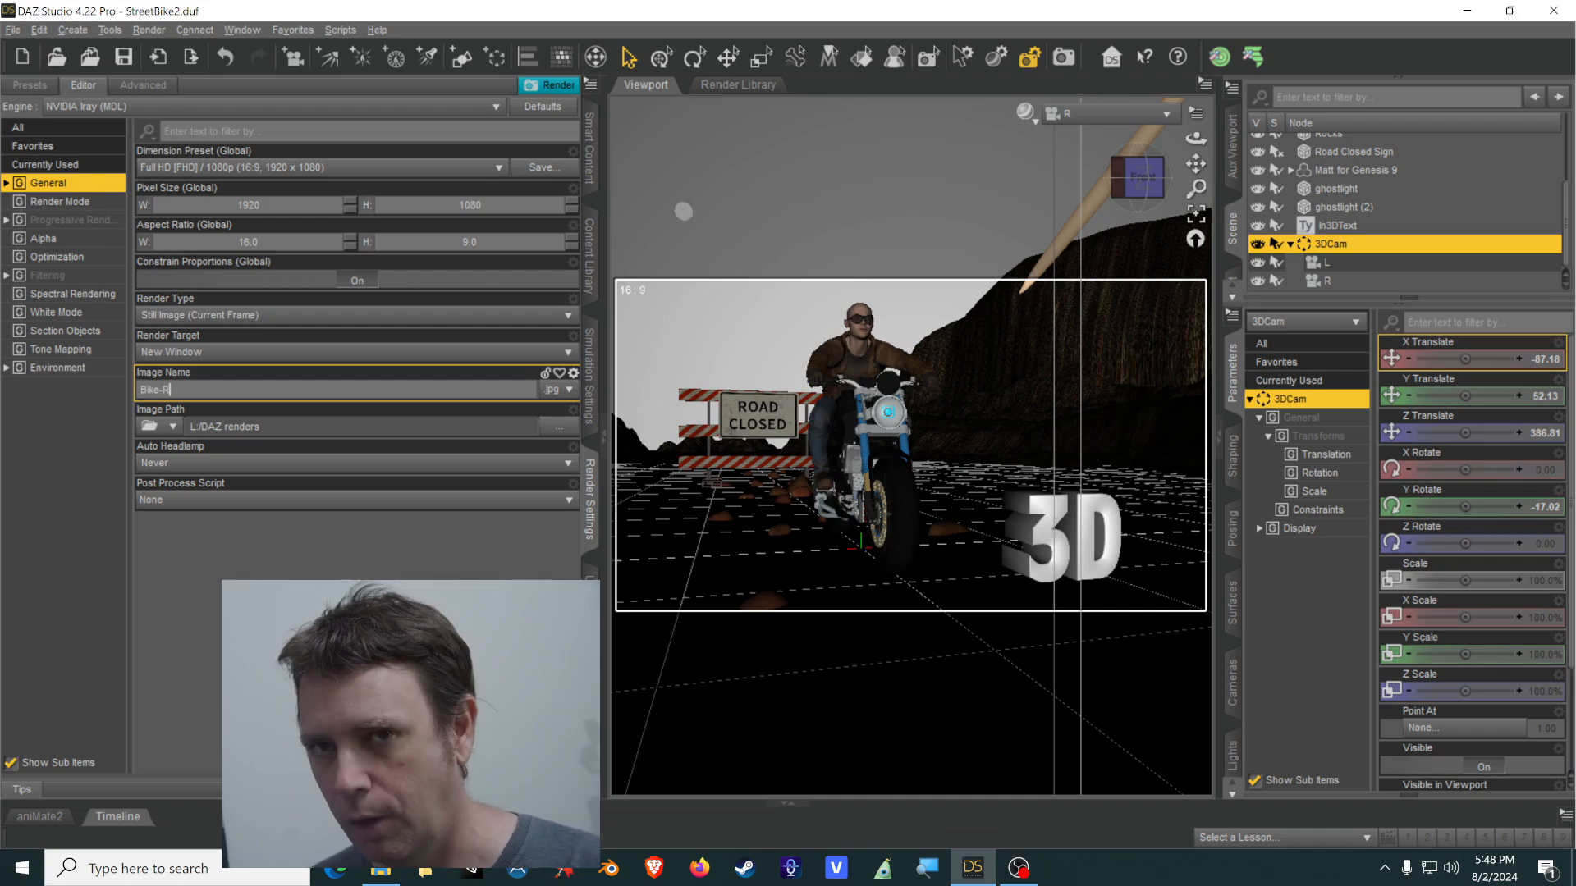
{"action": "left_click", "coordinate": [548, 85]}
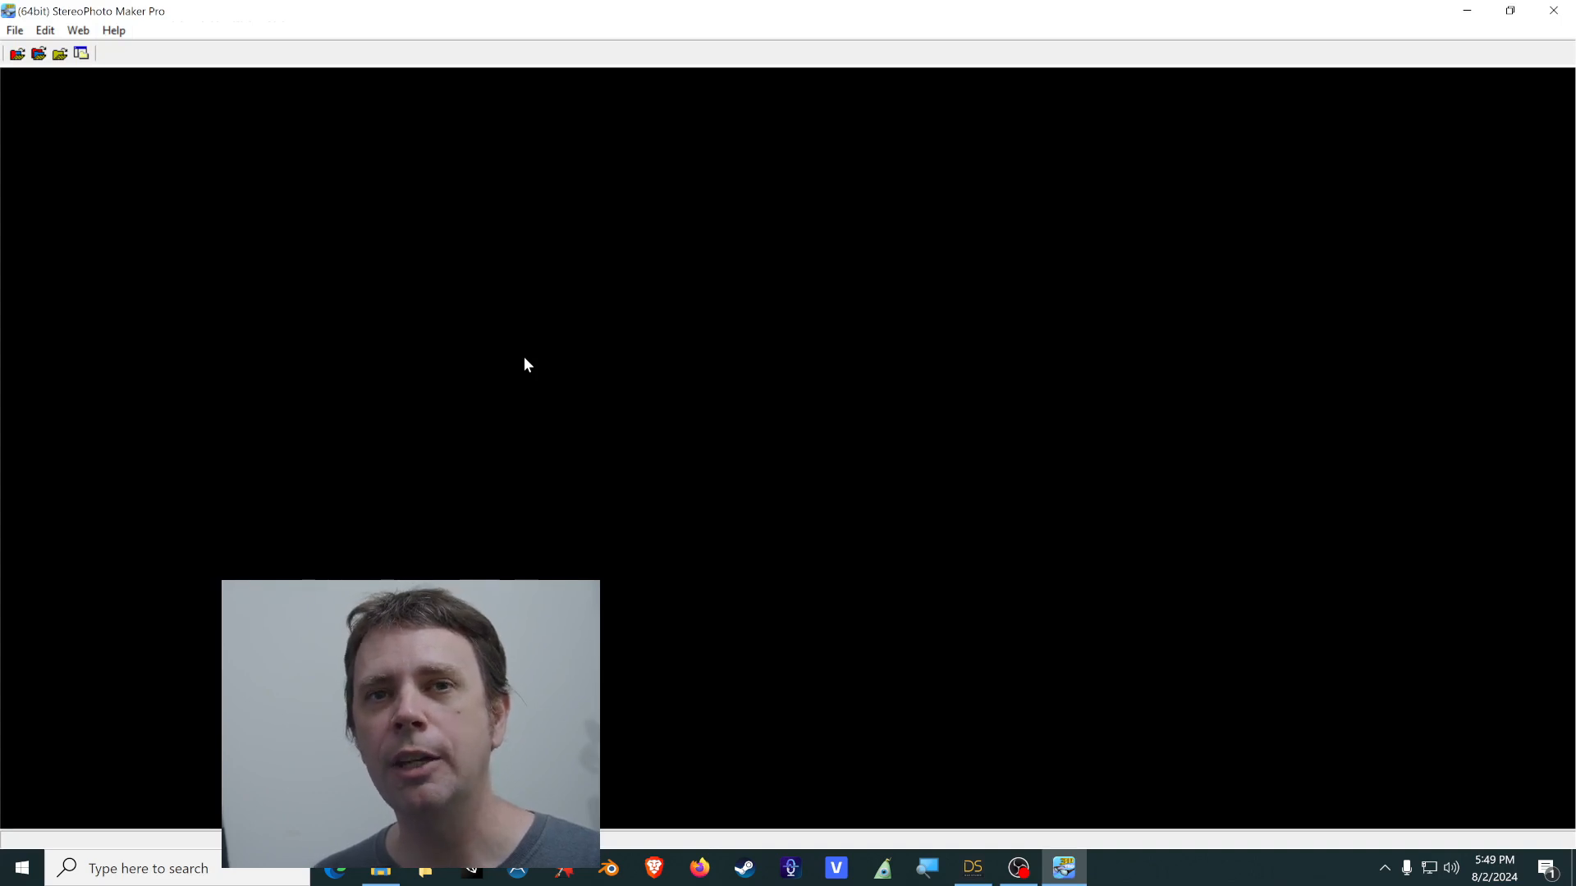
In StereoPhoto Maker Pro, load Bike-L.jpg as the left image and Bike-R.jpg as its stereo pair image.
{"action": "left_click", "coordinate": [14, 31]}
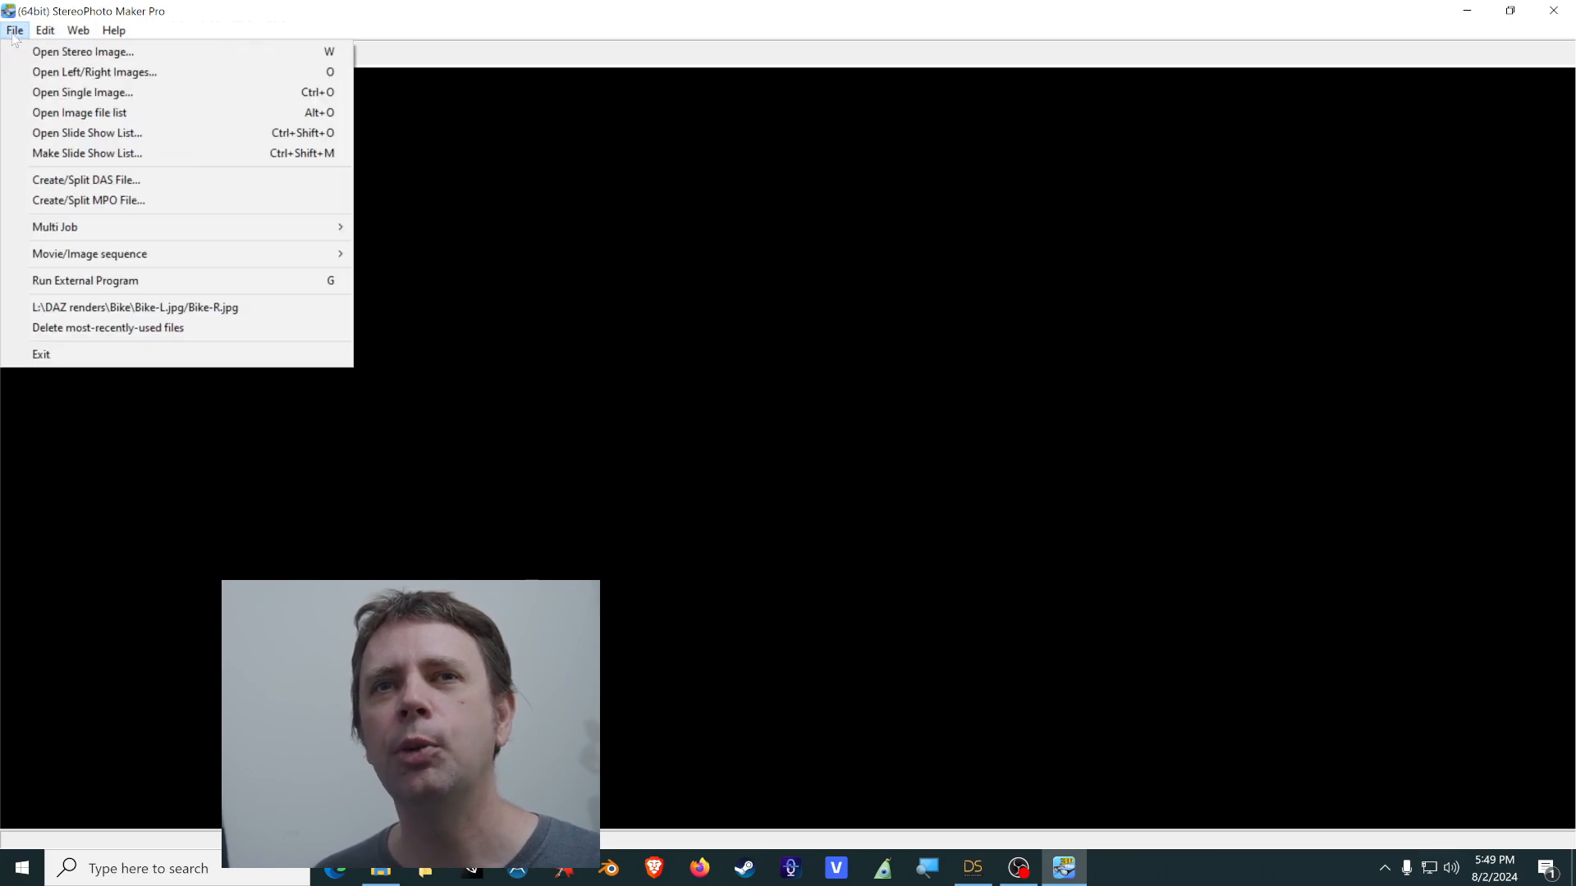
{"action": "left_click", "coordinate": [59, 76]}
{"action": "left_click_drag", "start_coordinate": [398, 42], "coordinate": [907, 168]}
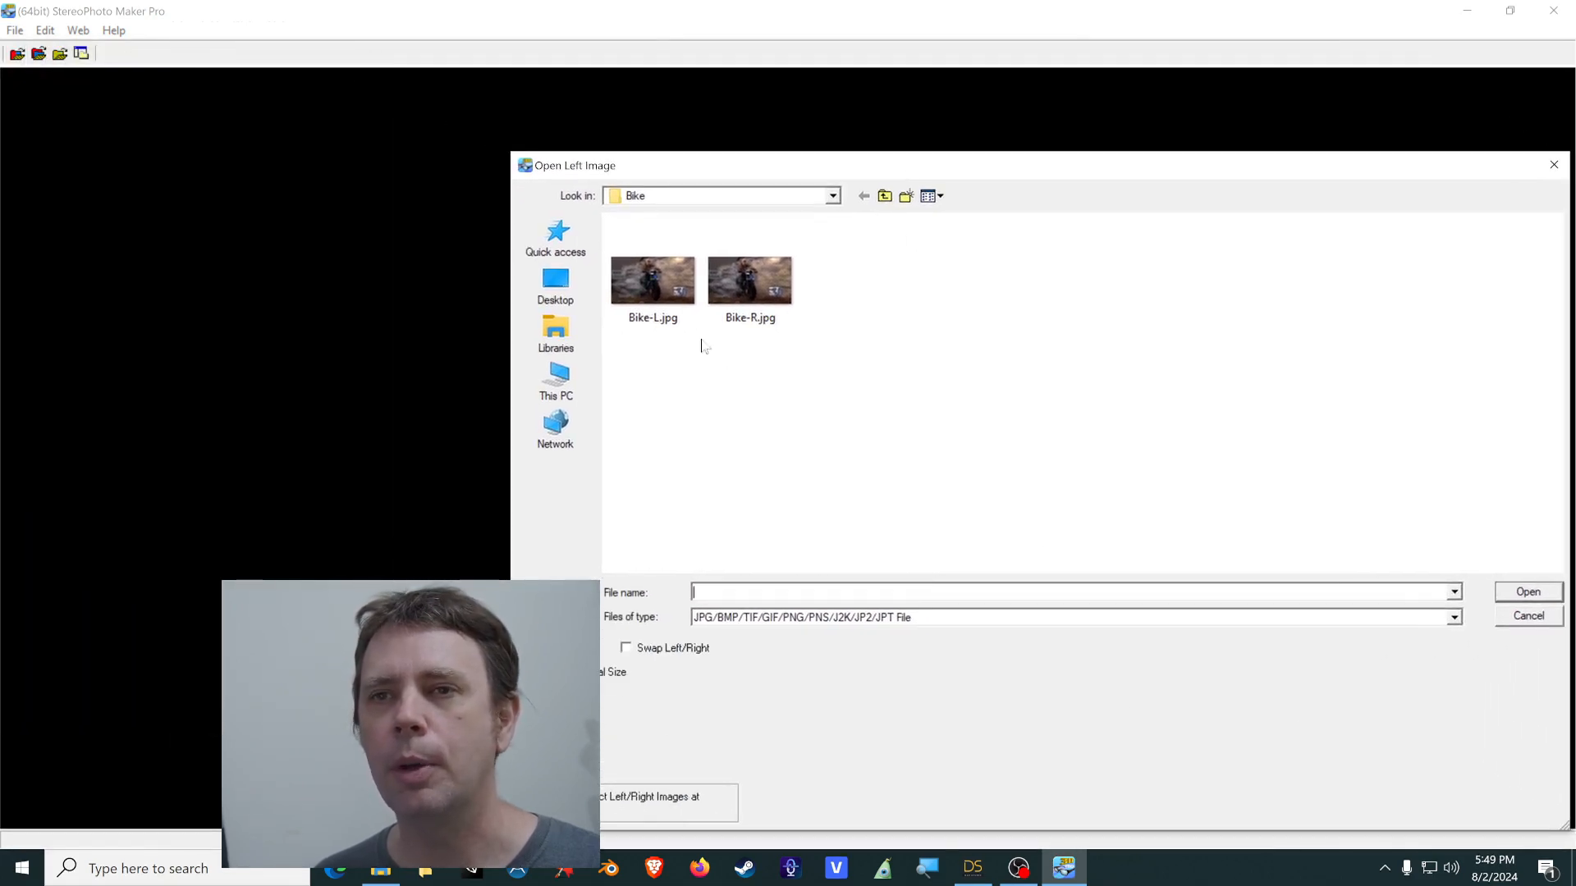
{"action": "left_click", "coordinate": [662, 301]}
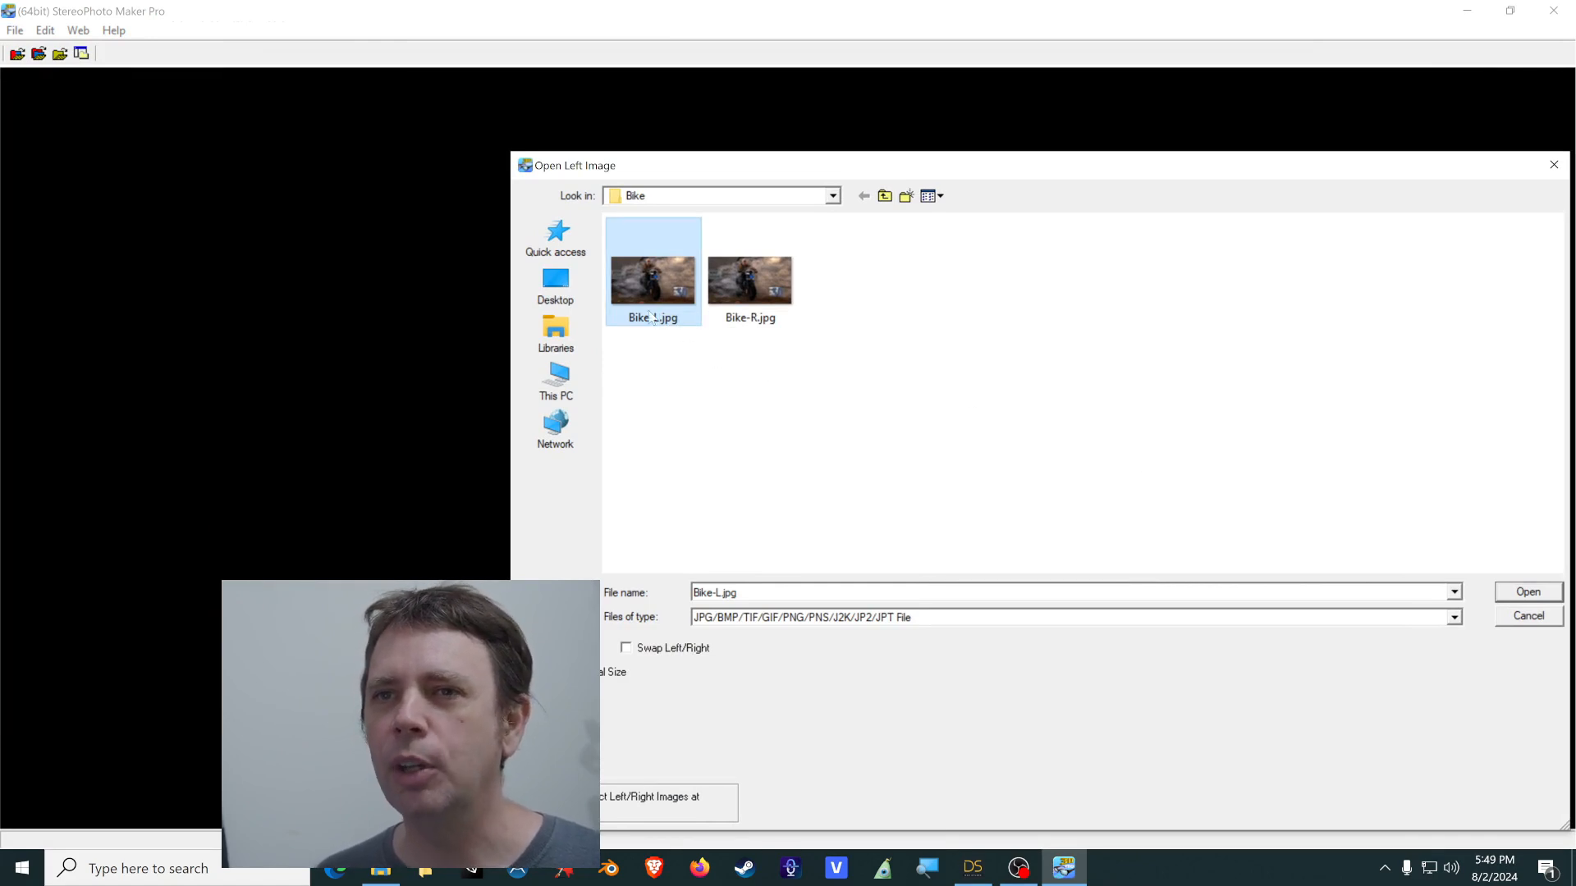
{"action": "left_click", "coordinate": [1525, 594]}
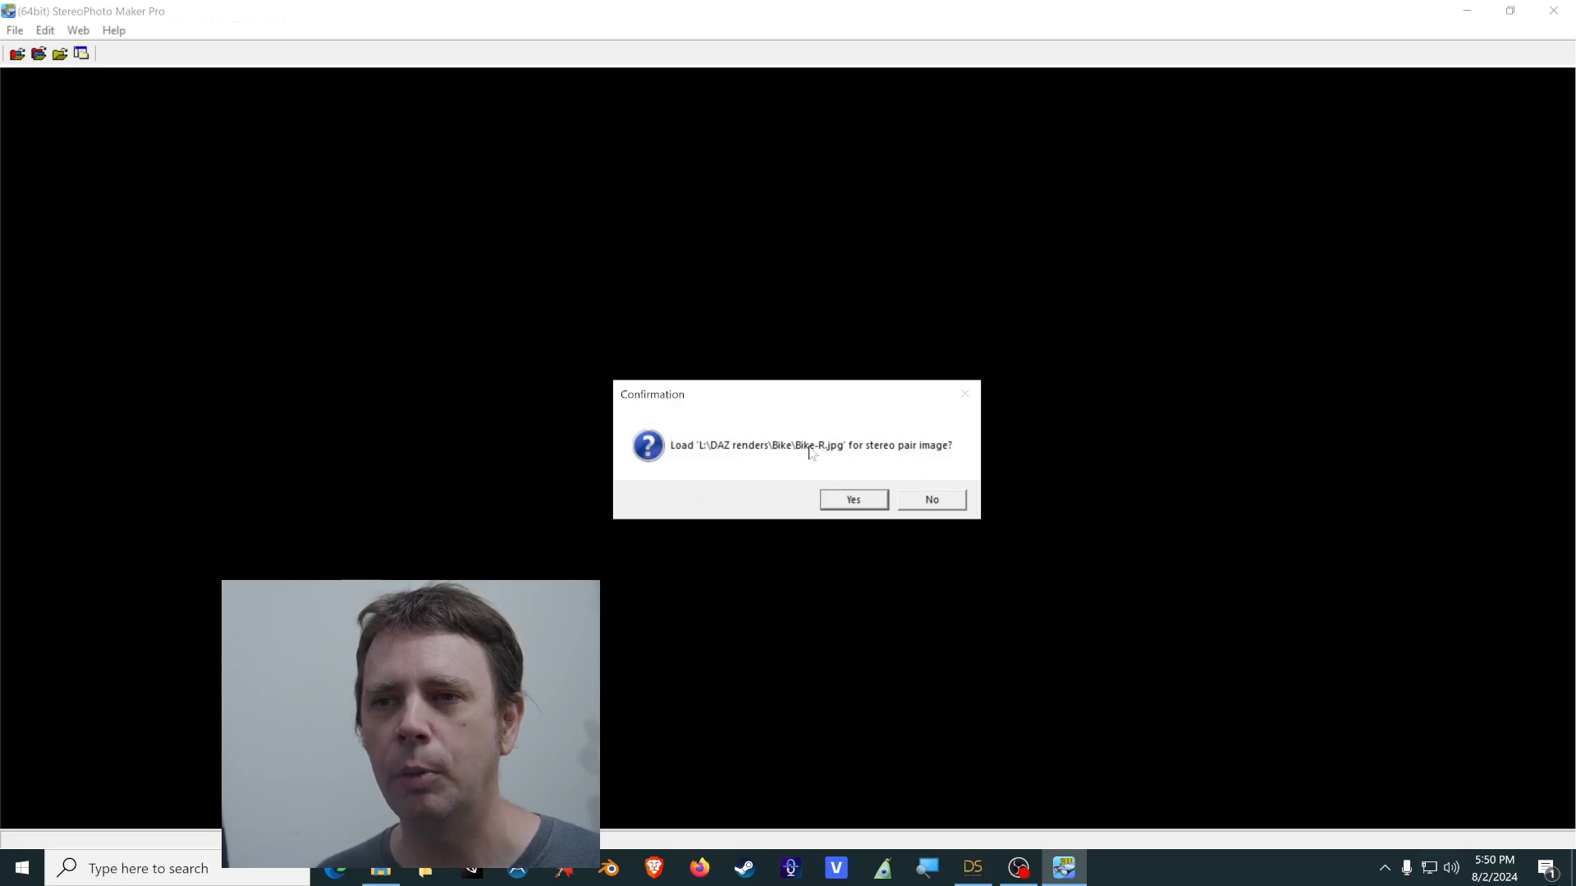
{"action": "left_click", "coordinate": [852, 499]}
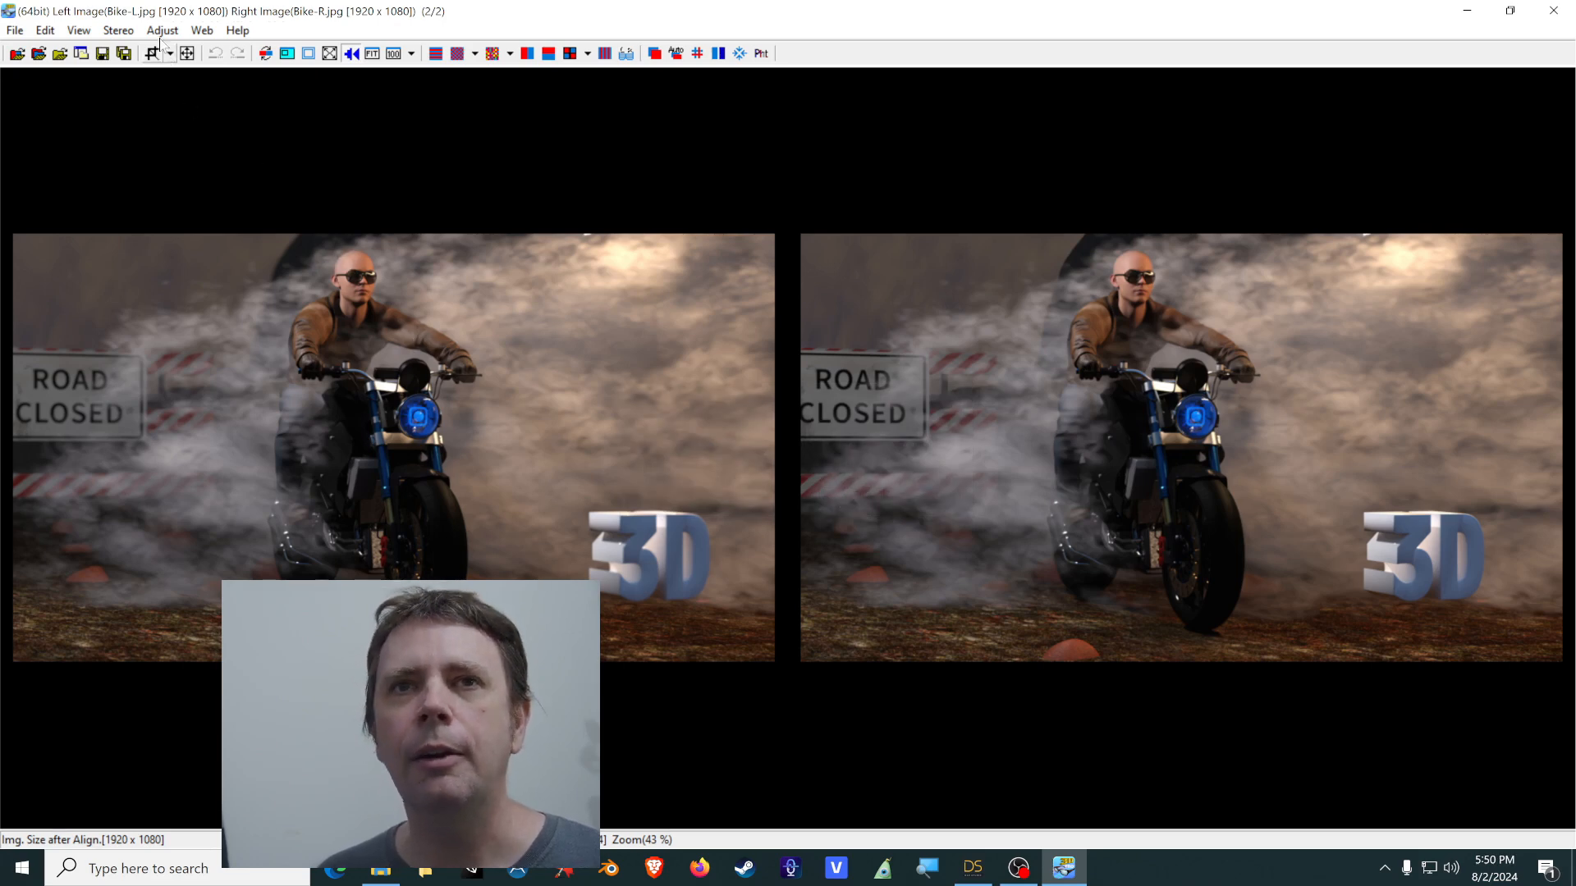
Display the stereo pair as a Dubois (red/cyan) color anaglyph.
{"action": "left_click", "coordinate": [119, 31]}
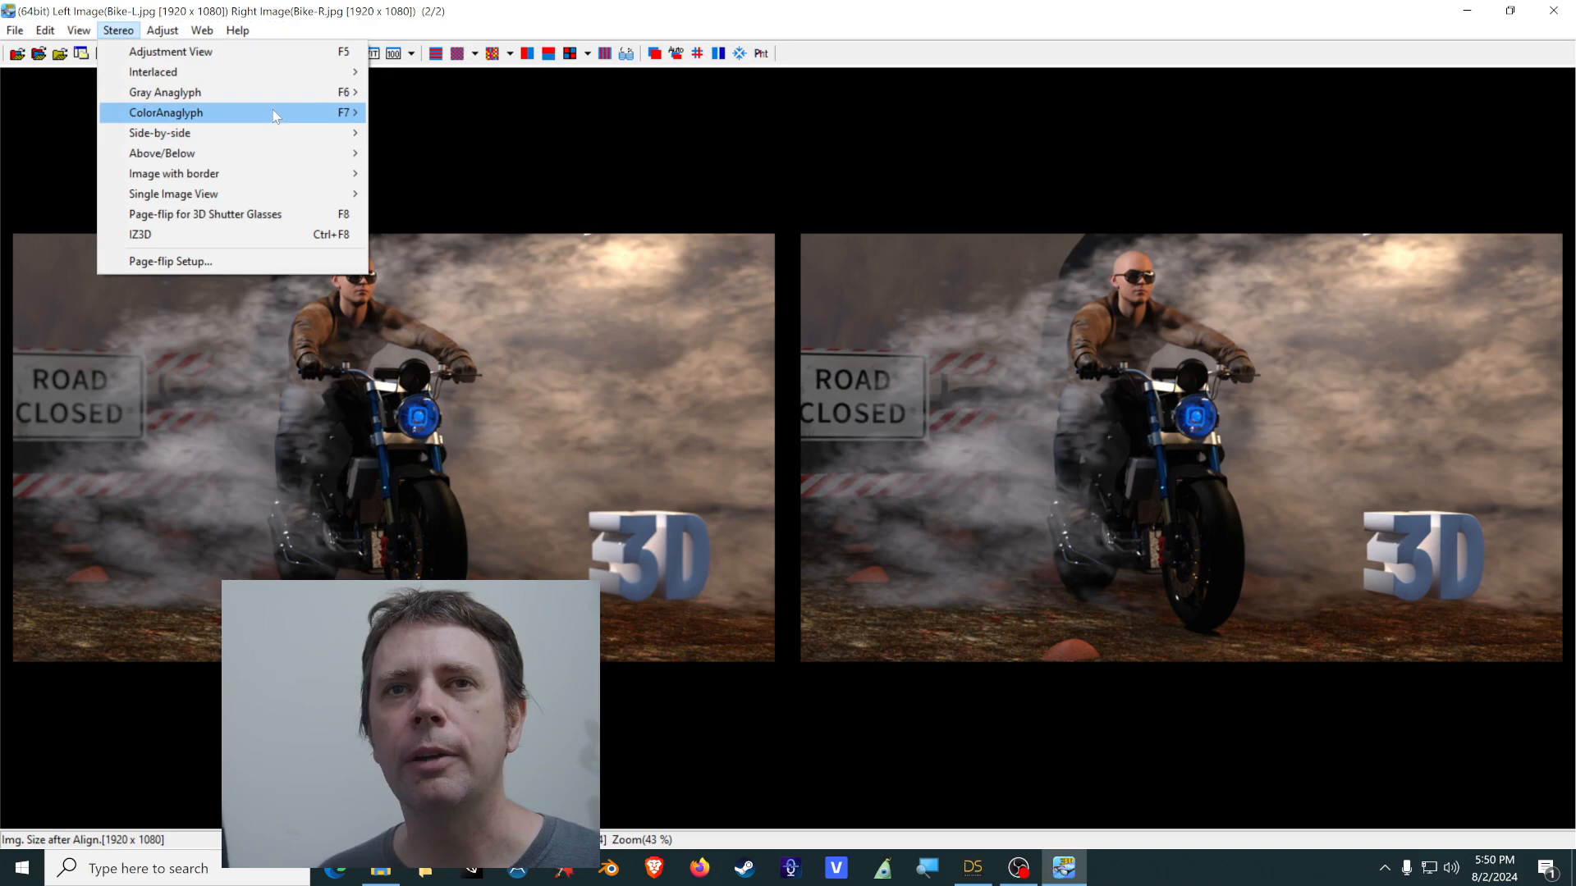
{"action": "mouse_move", "coordinate": [272, 112]}
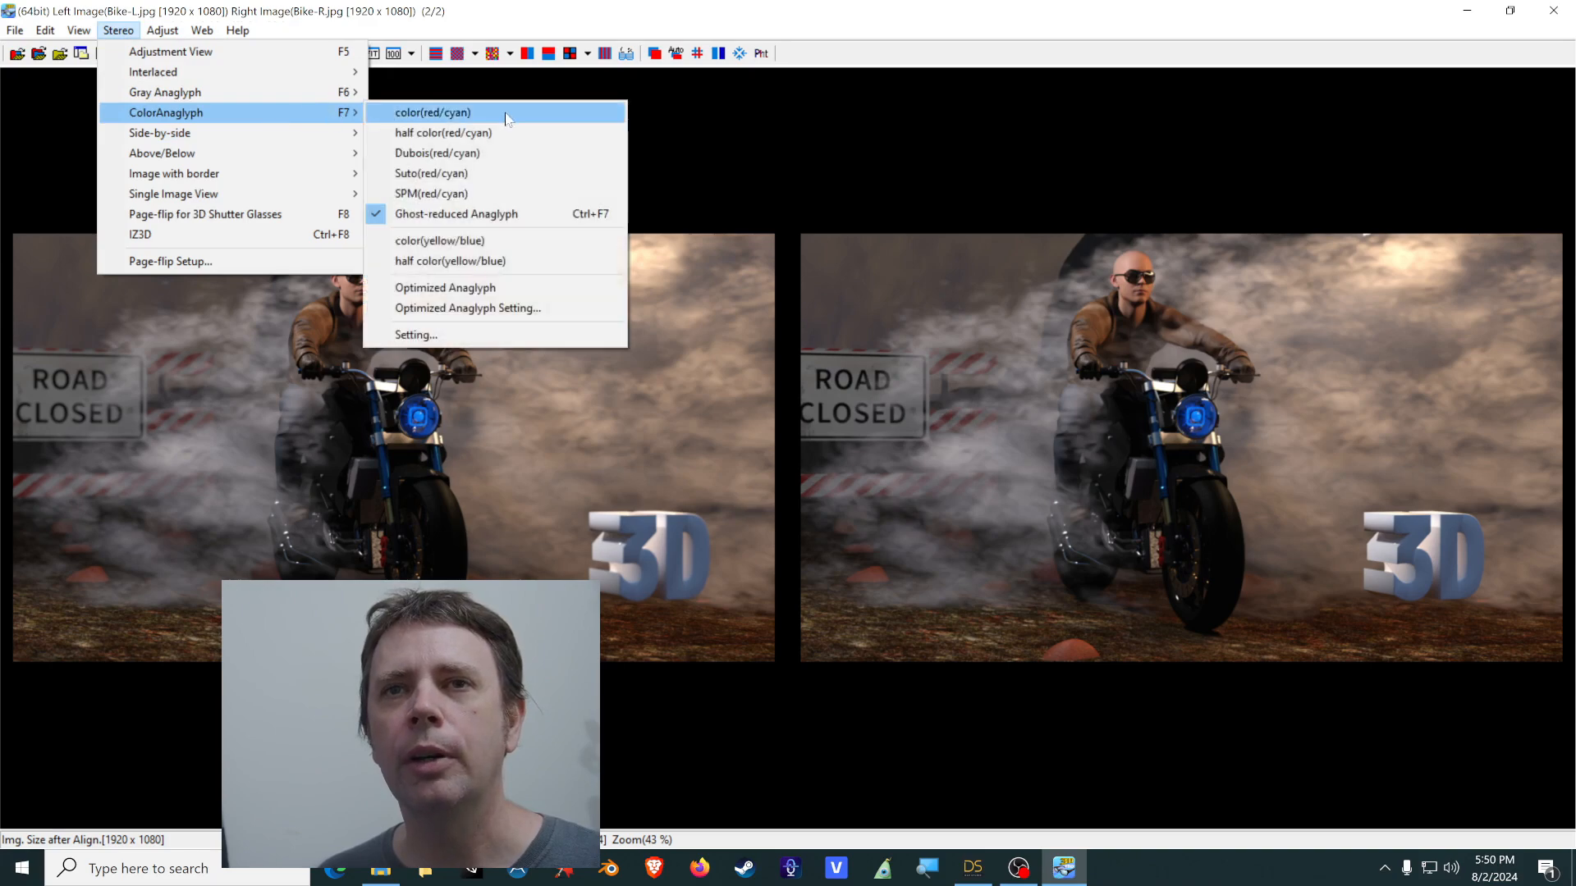
{"action": "left_click", "coordinate": [419, 153]}
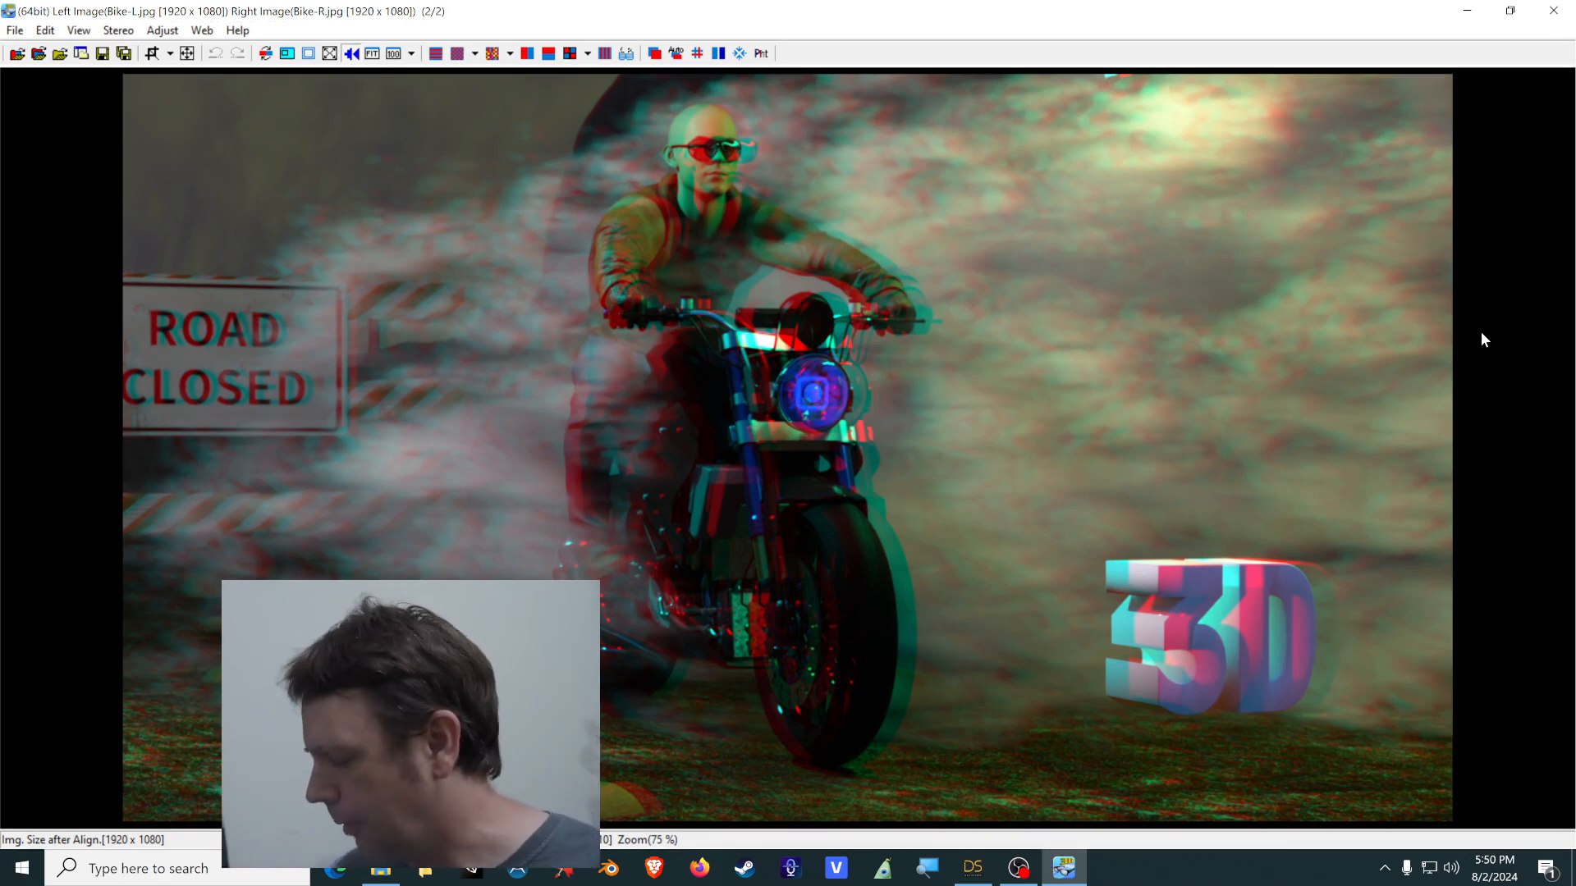
Show the stereo pair as half-width side-by-side, and change it to the above/below layout.
{"action": "left_click", "coordinate": [123, 32]}
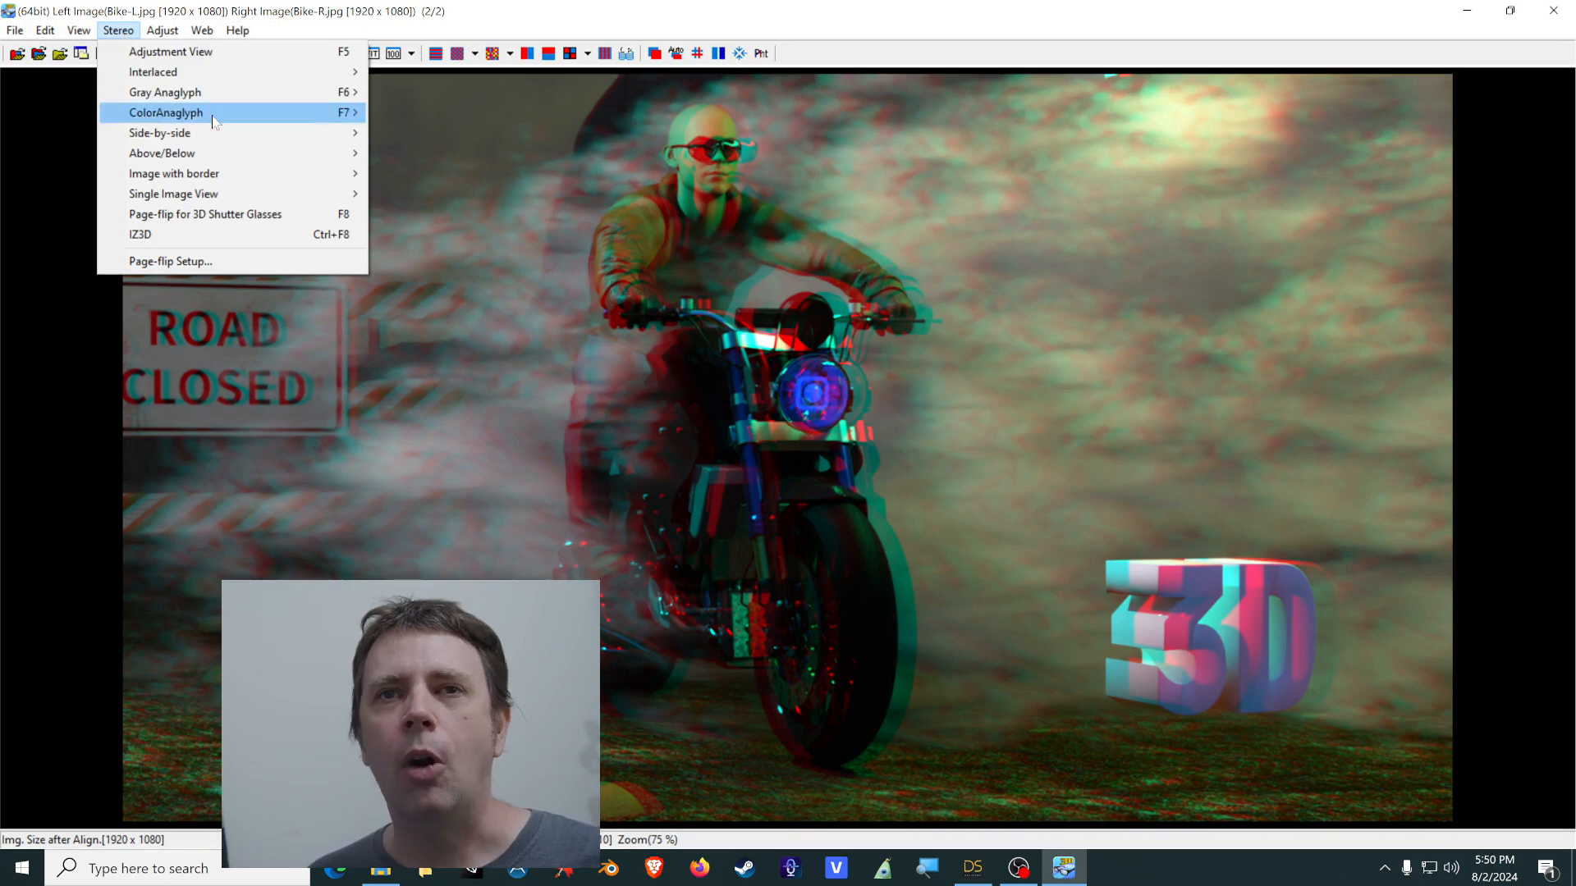
{"action": "mouse_move", "coordinate": [226, 134]}
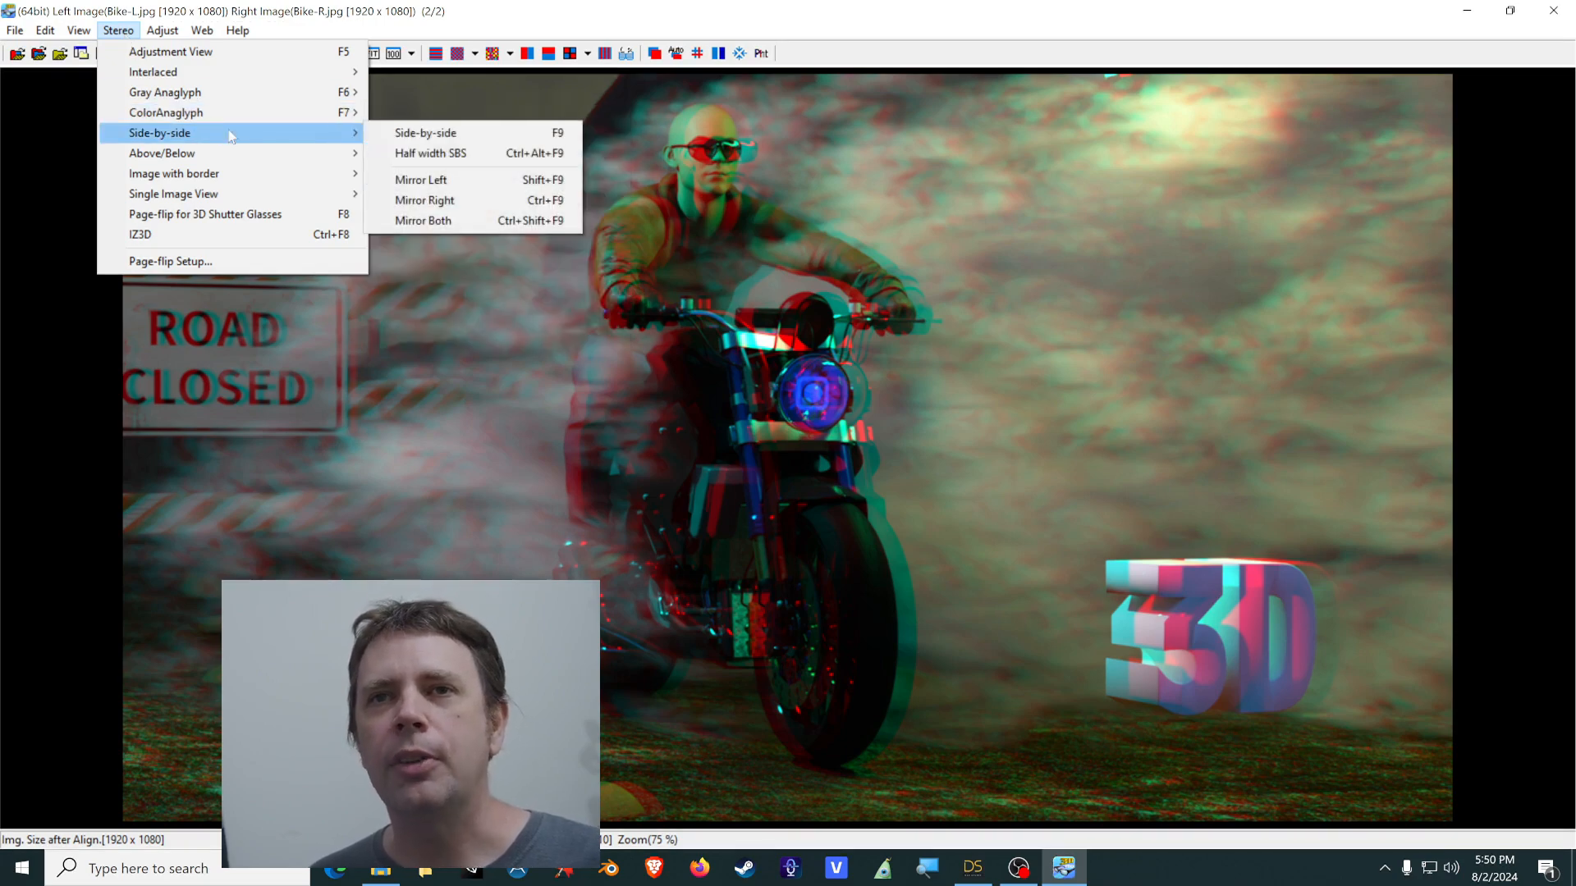
{"action": "left_click", "coordinate": [441, 154]}
{"action": "left_click", "coordinate": [118, 30]}
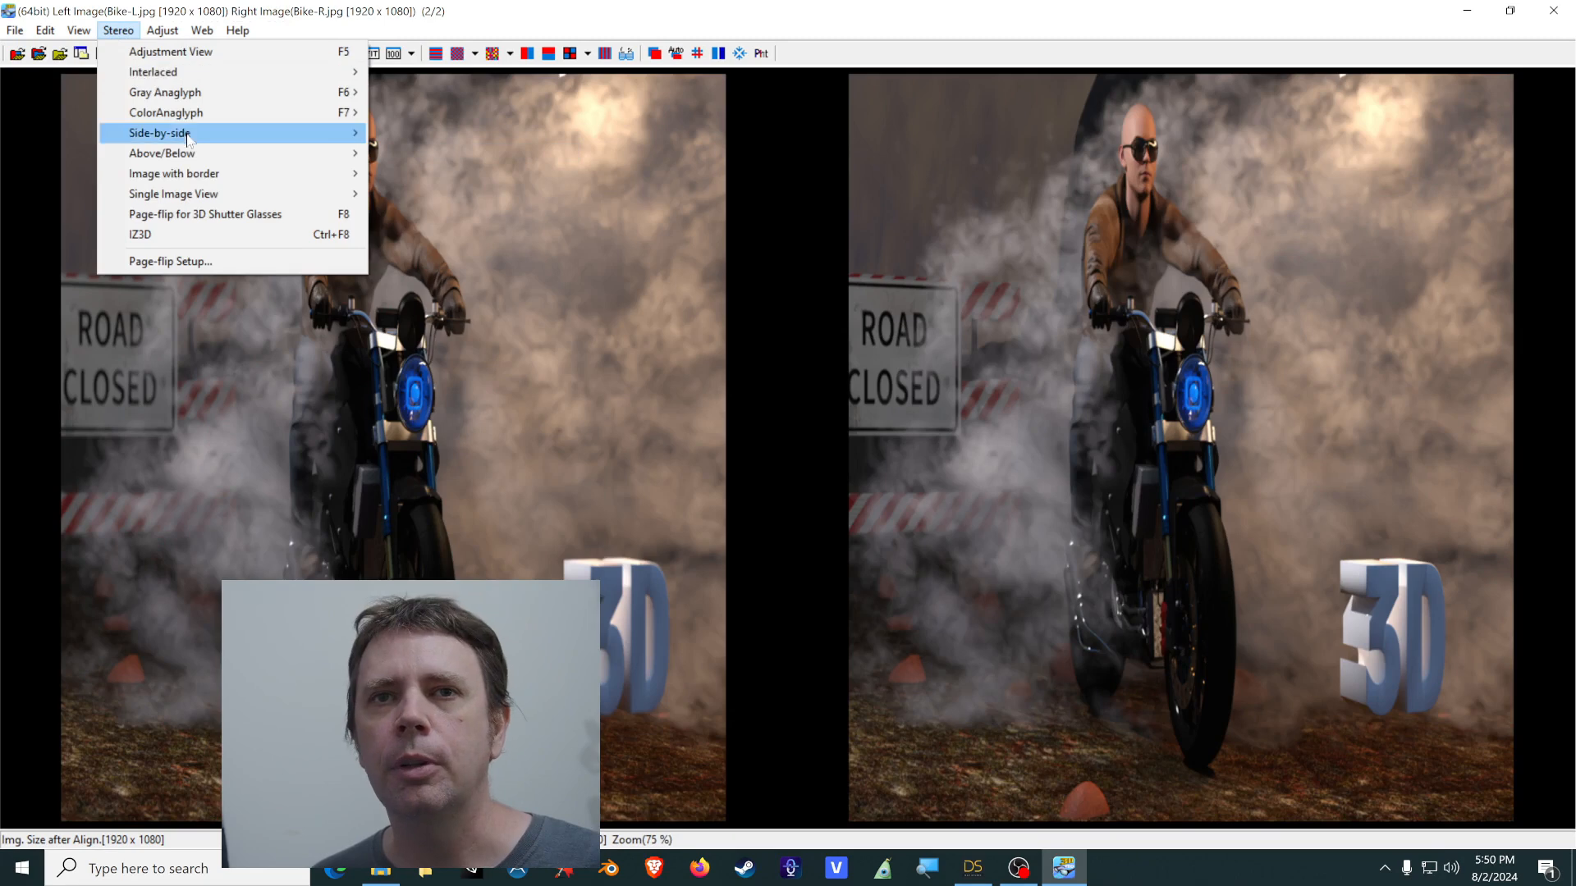
{"action": "mouse_move", "coordinate": [213, 156]}
{"action": "left_click", "coordinate": [422, 155]}
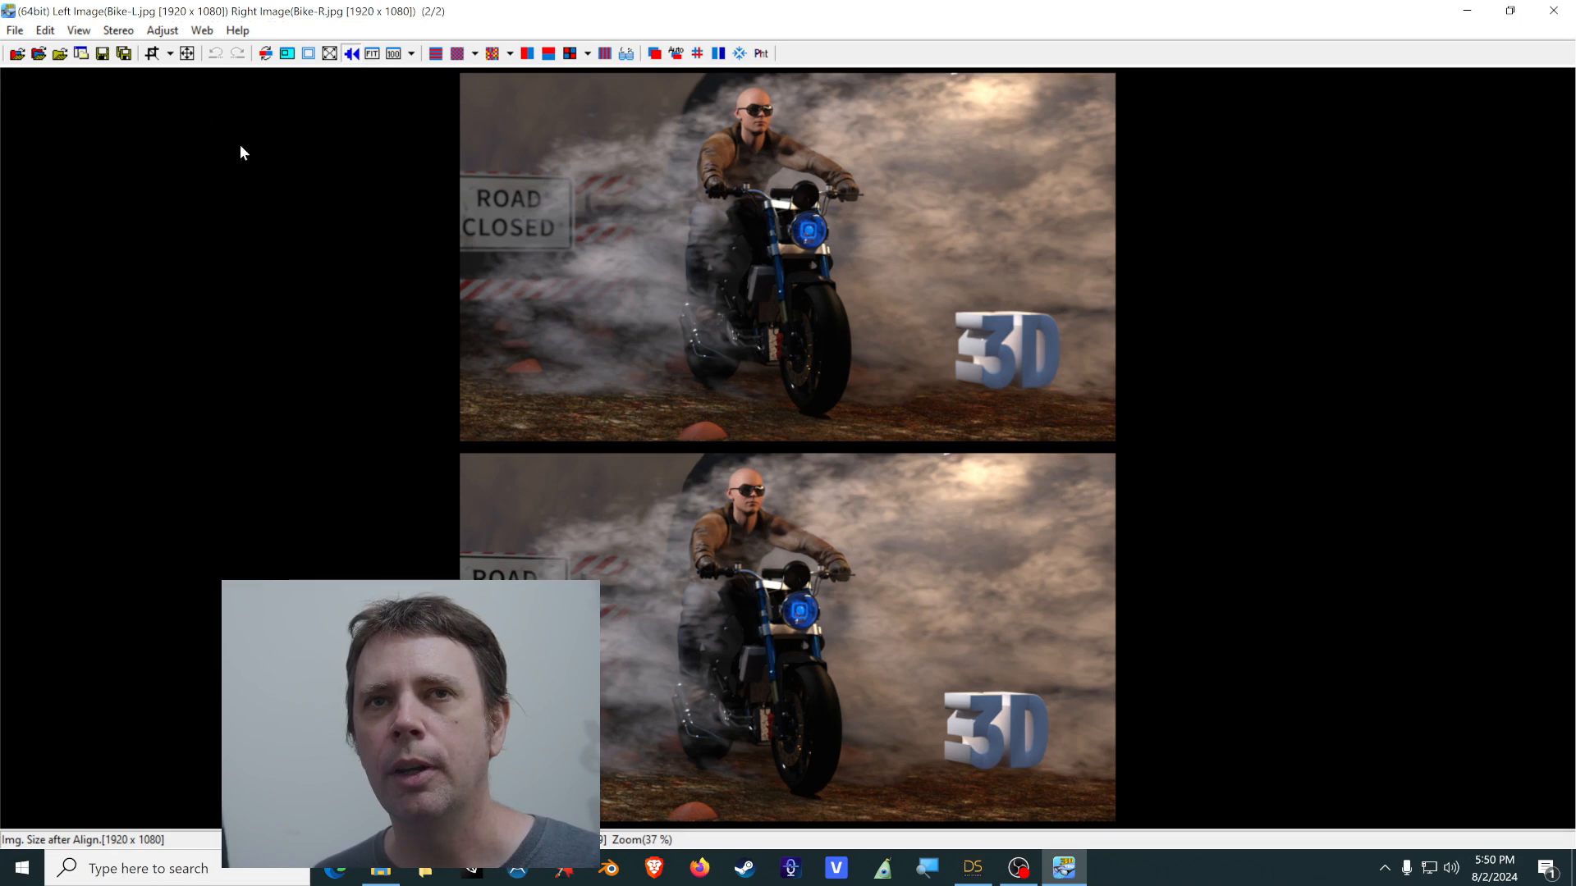
Change the stereo pair from above/below back to the half-width side-by-side layout.
{"action": "left_click", "coordinate": [16, 31]}
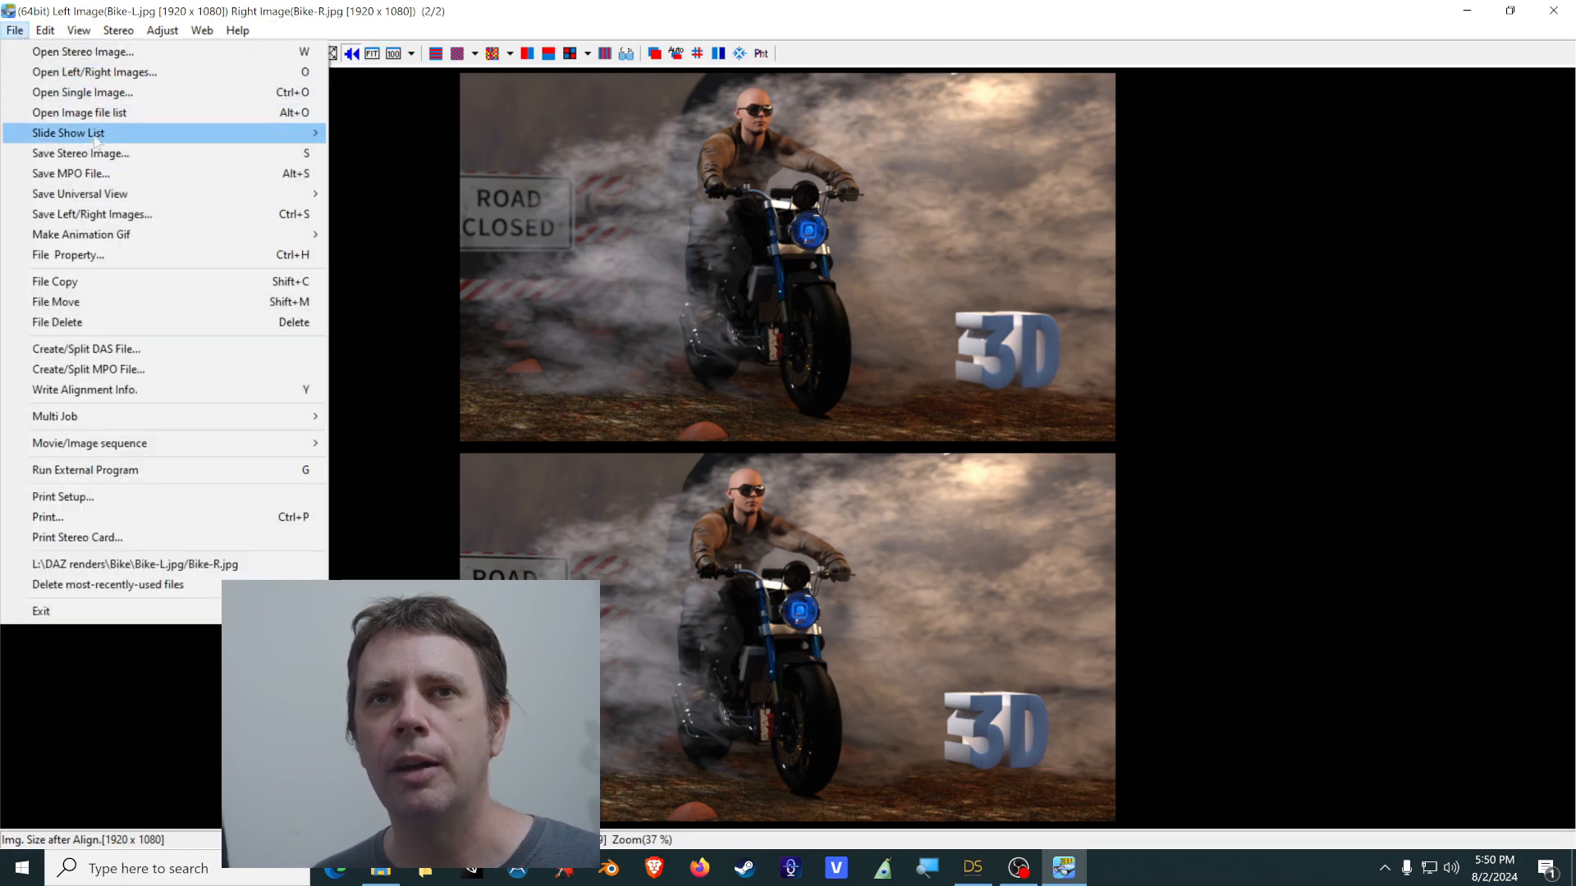
{"action": "left_click", "coordinate": [952, 319]}
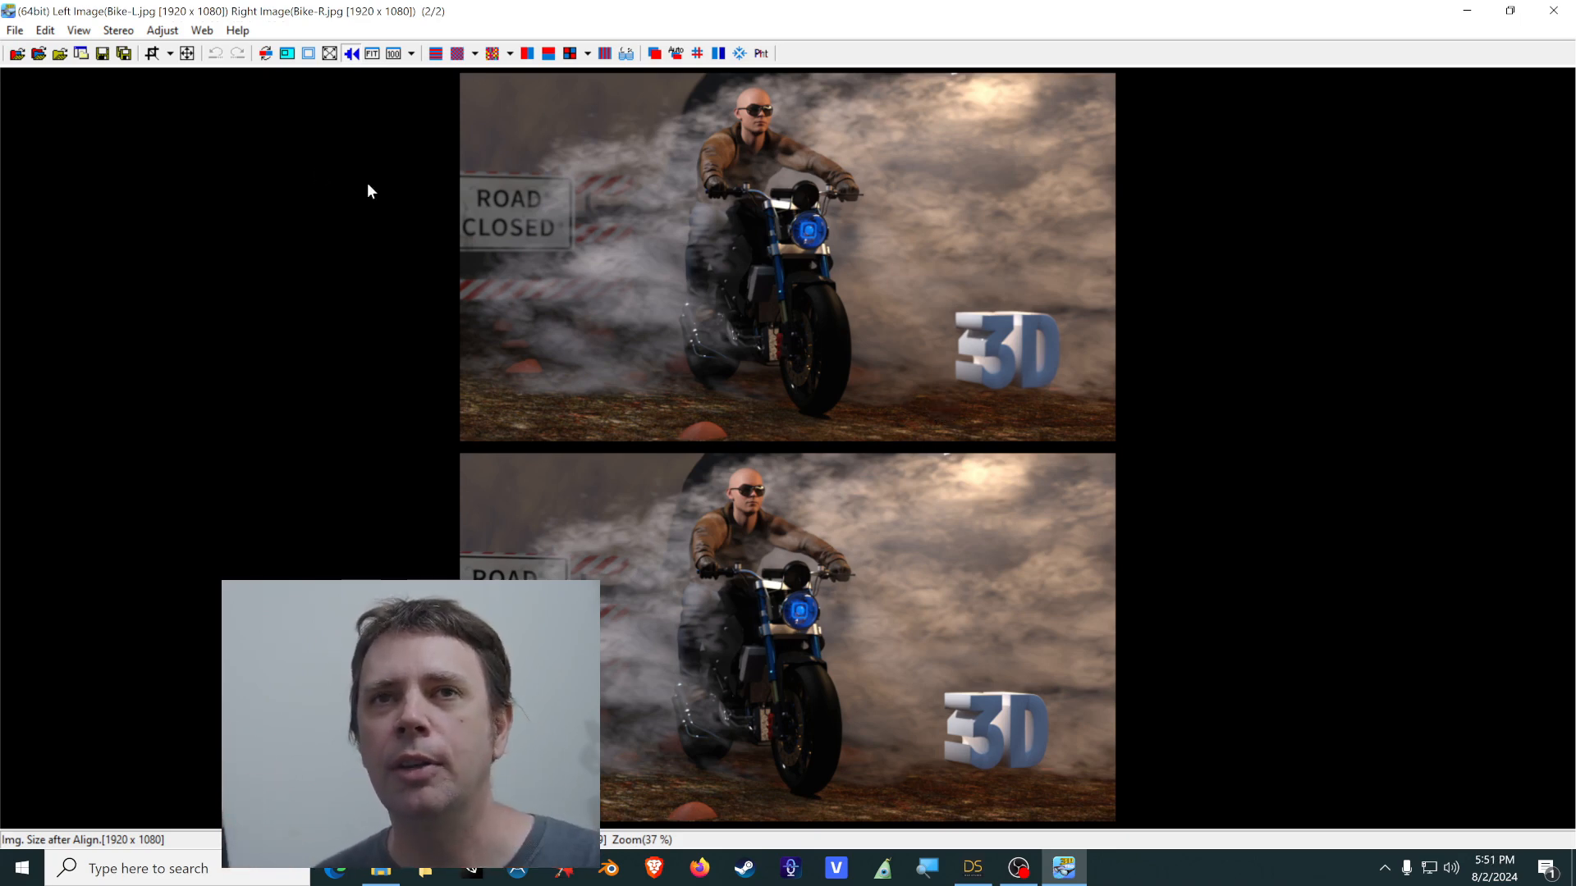
{"action": "left_click", "coordinate": [113, 33]}
{"action": "mouse_move", "coordinate": [263, 133]}
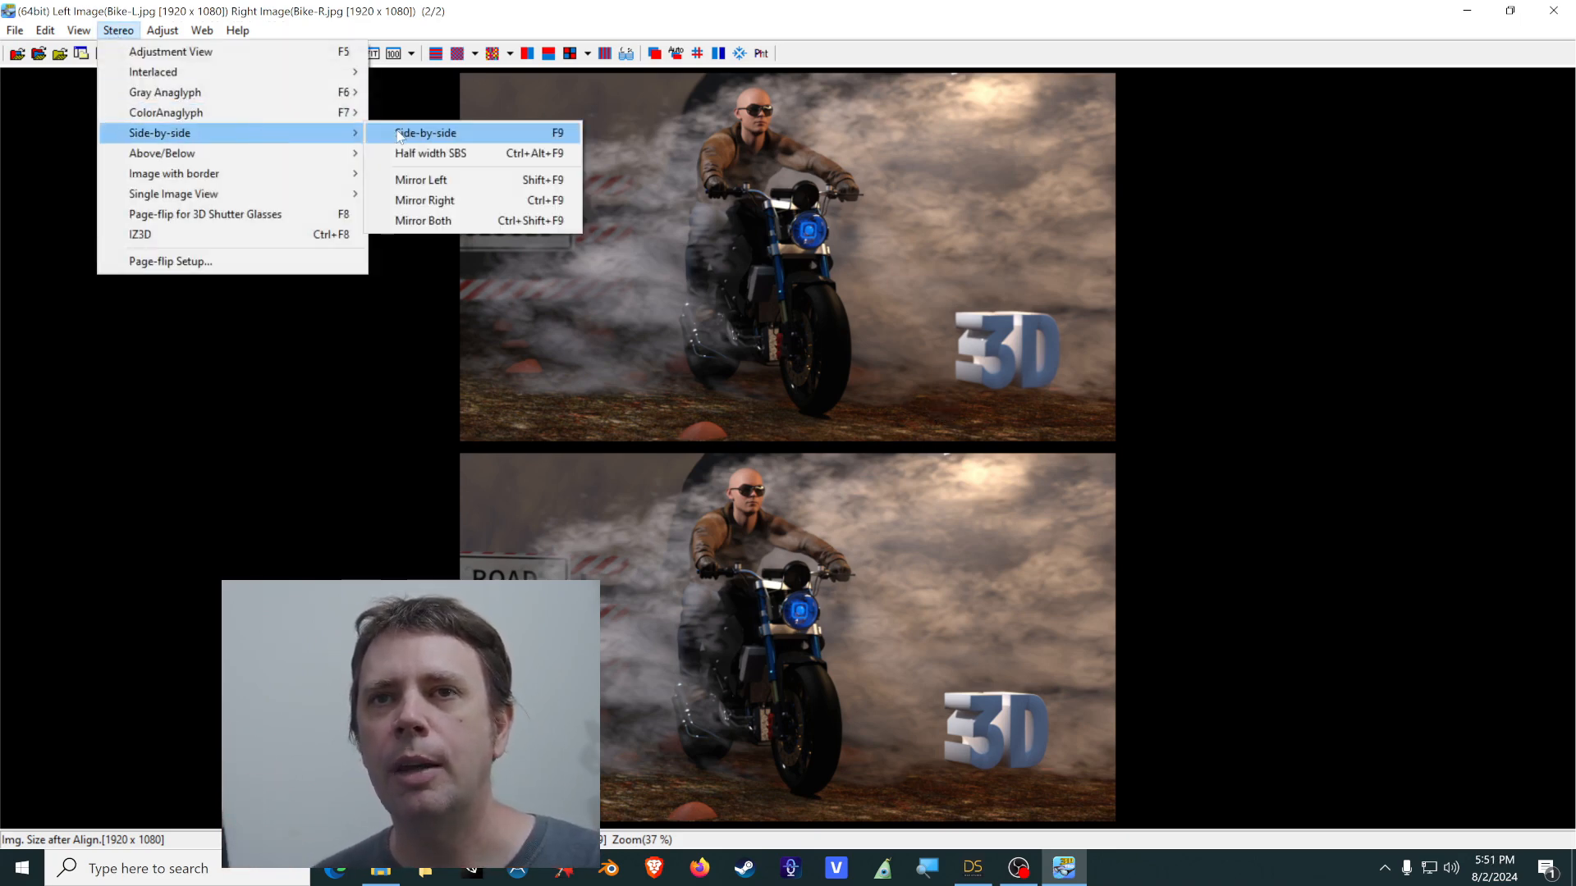
{"action": "left_click", "coordinate": [424, 155]}
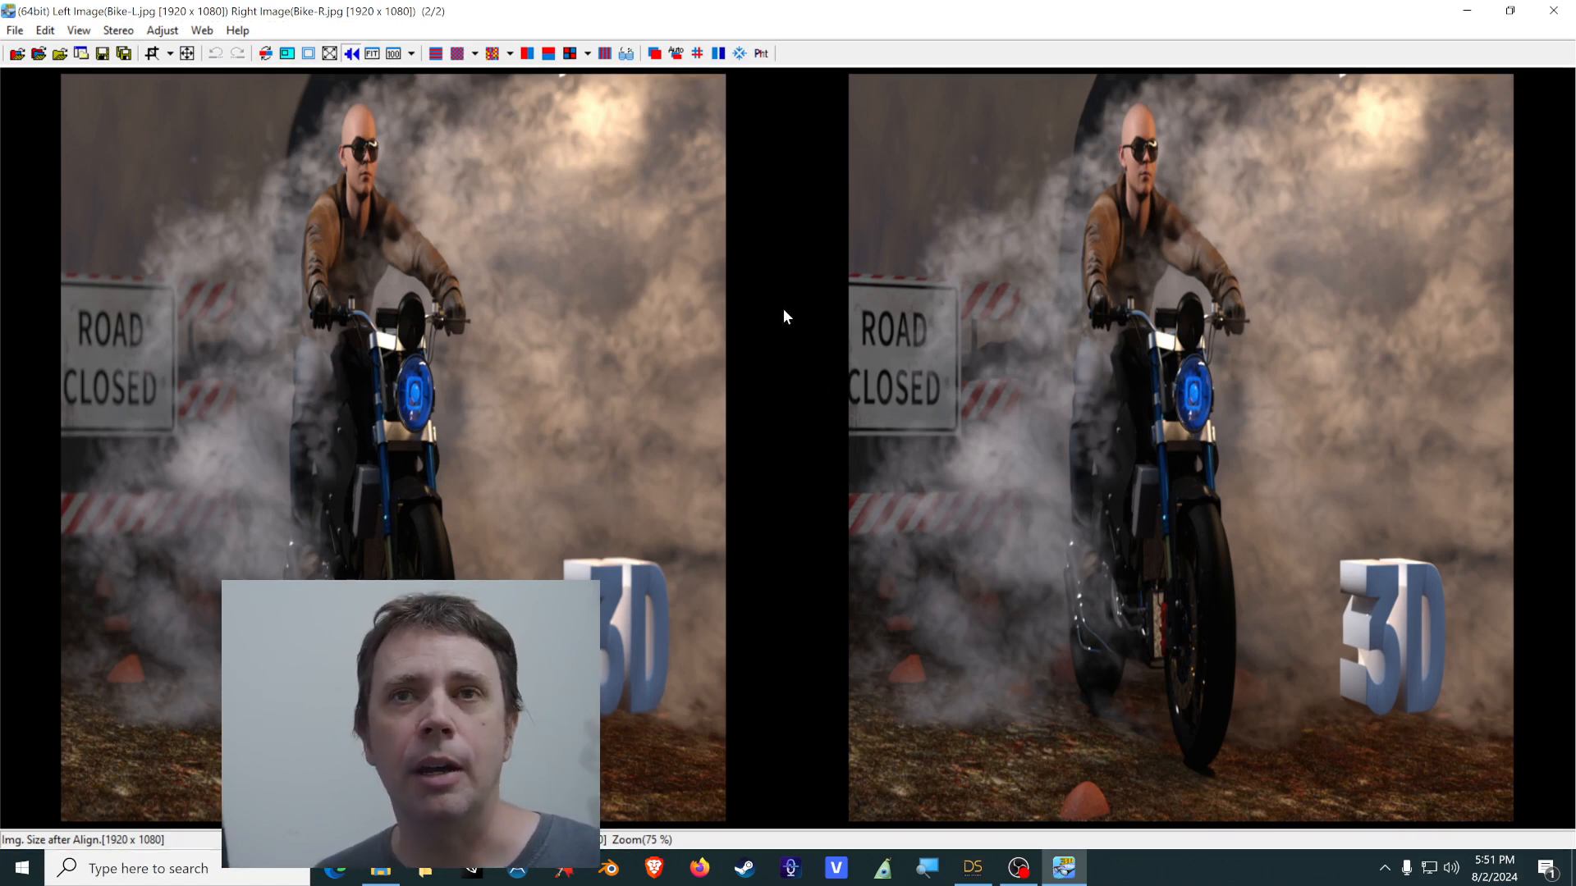
Display the stereo pair as a color (red/cyan) anaglyph and auto-align the left and right images.
{"action": "left_click", "coordinate": [118, 30]}
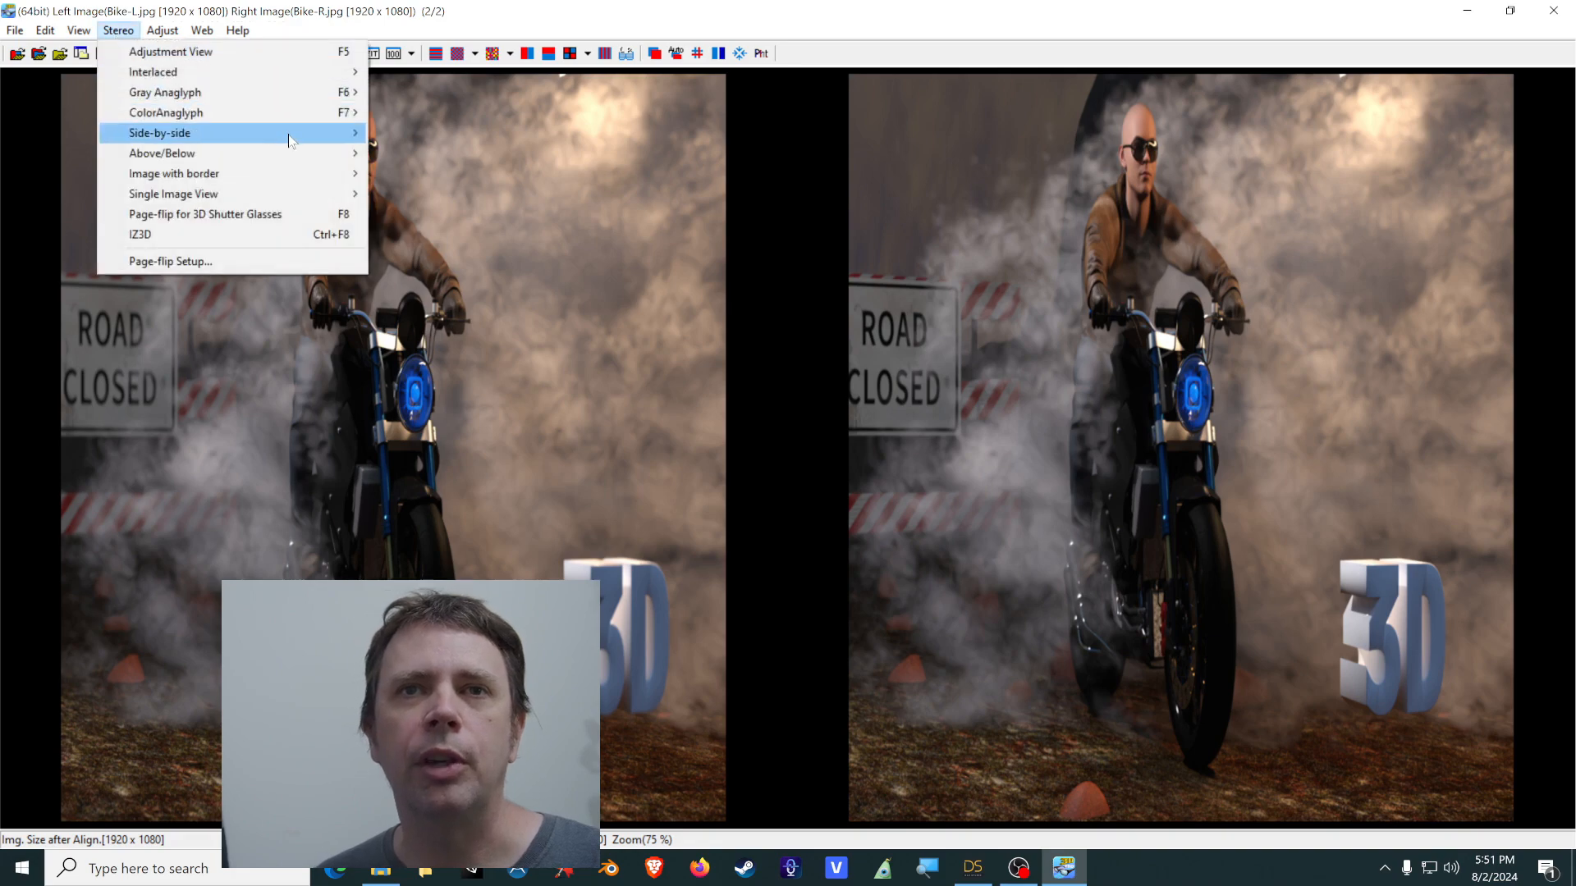
{"action": "mouse_move", "coordinate": [324, 115]}
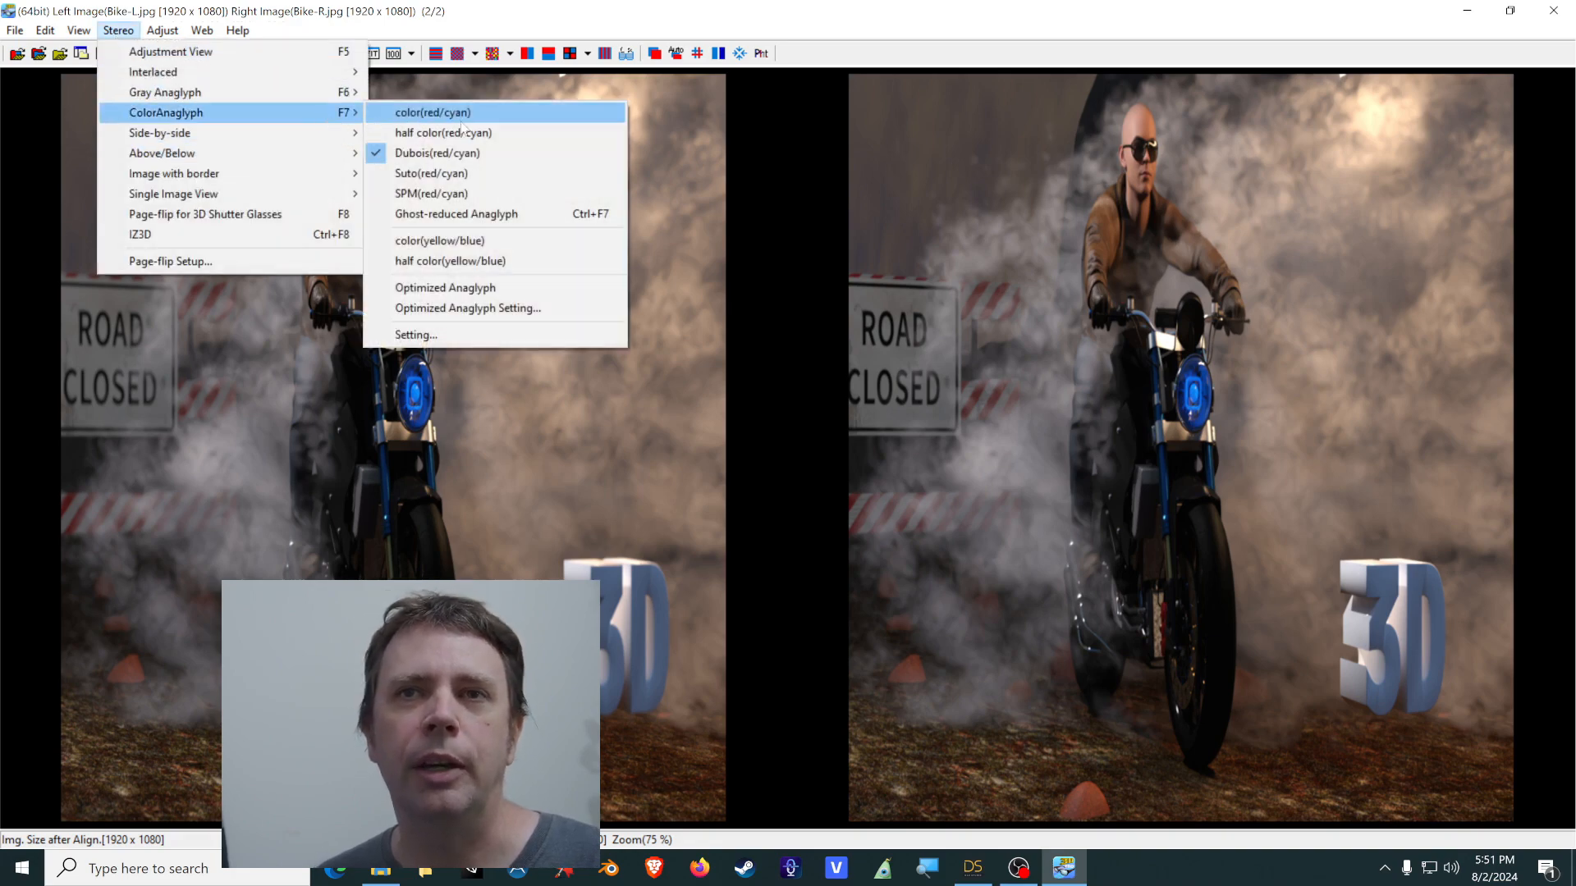
{"action": "left_click", "coordinate": [458, 114]}
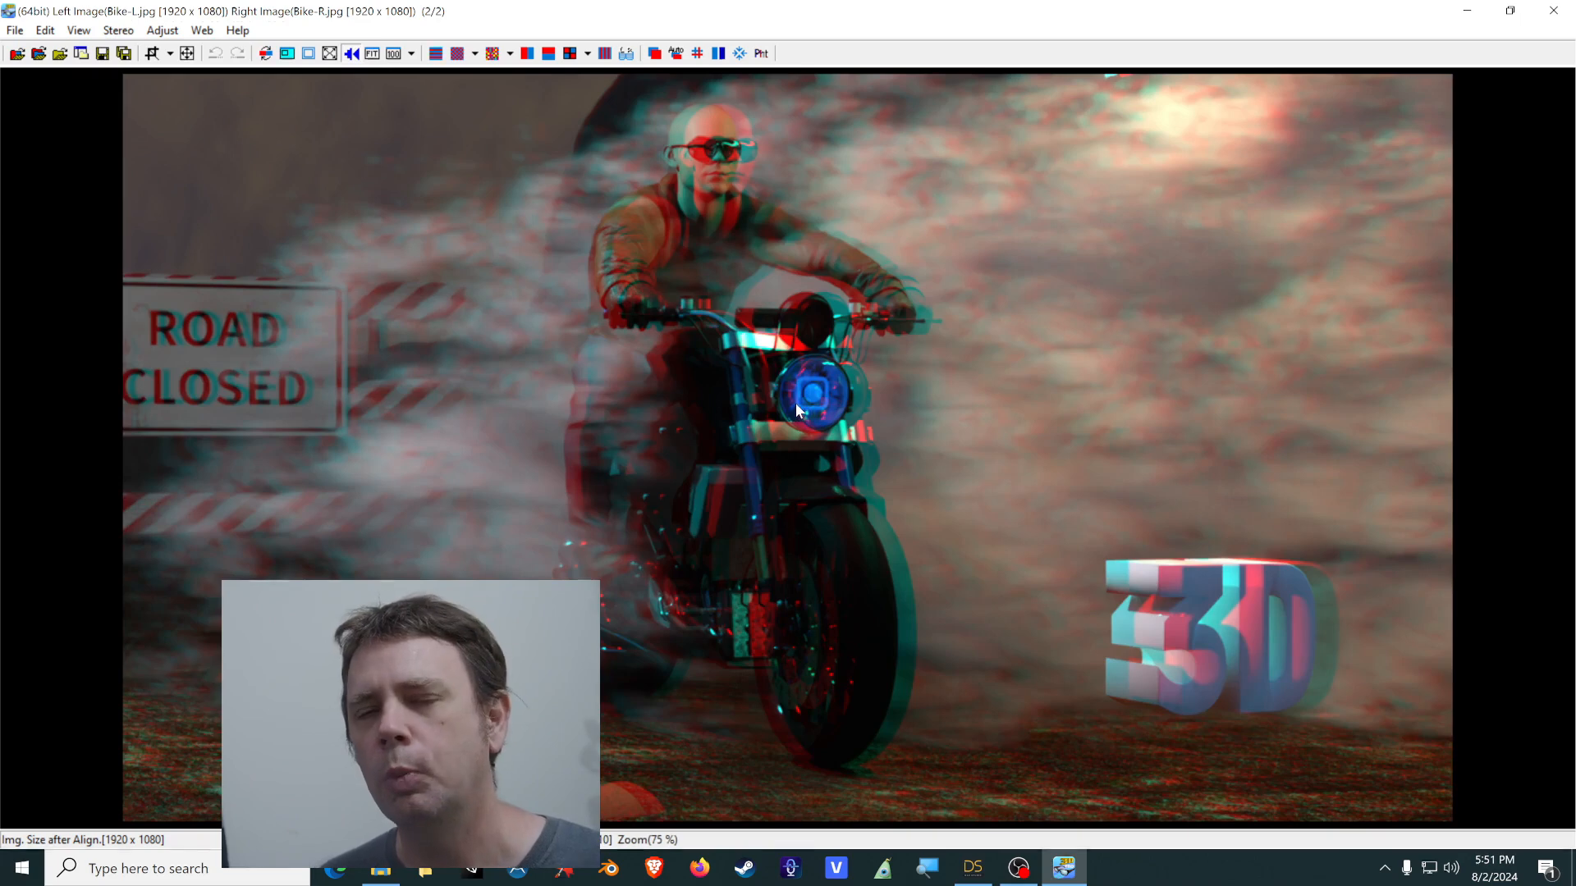
{"action": "key", "text": "alt+a"}
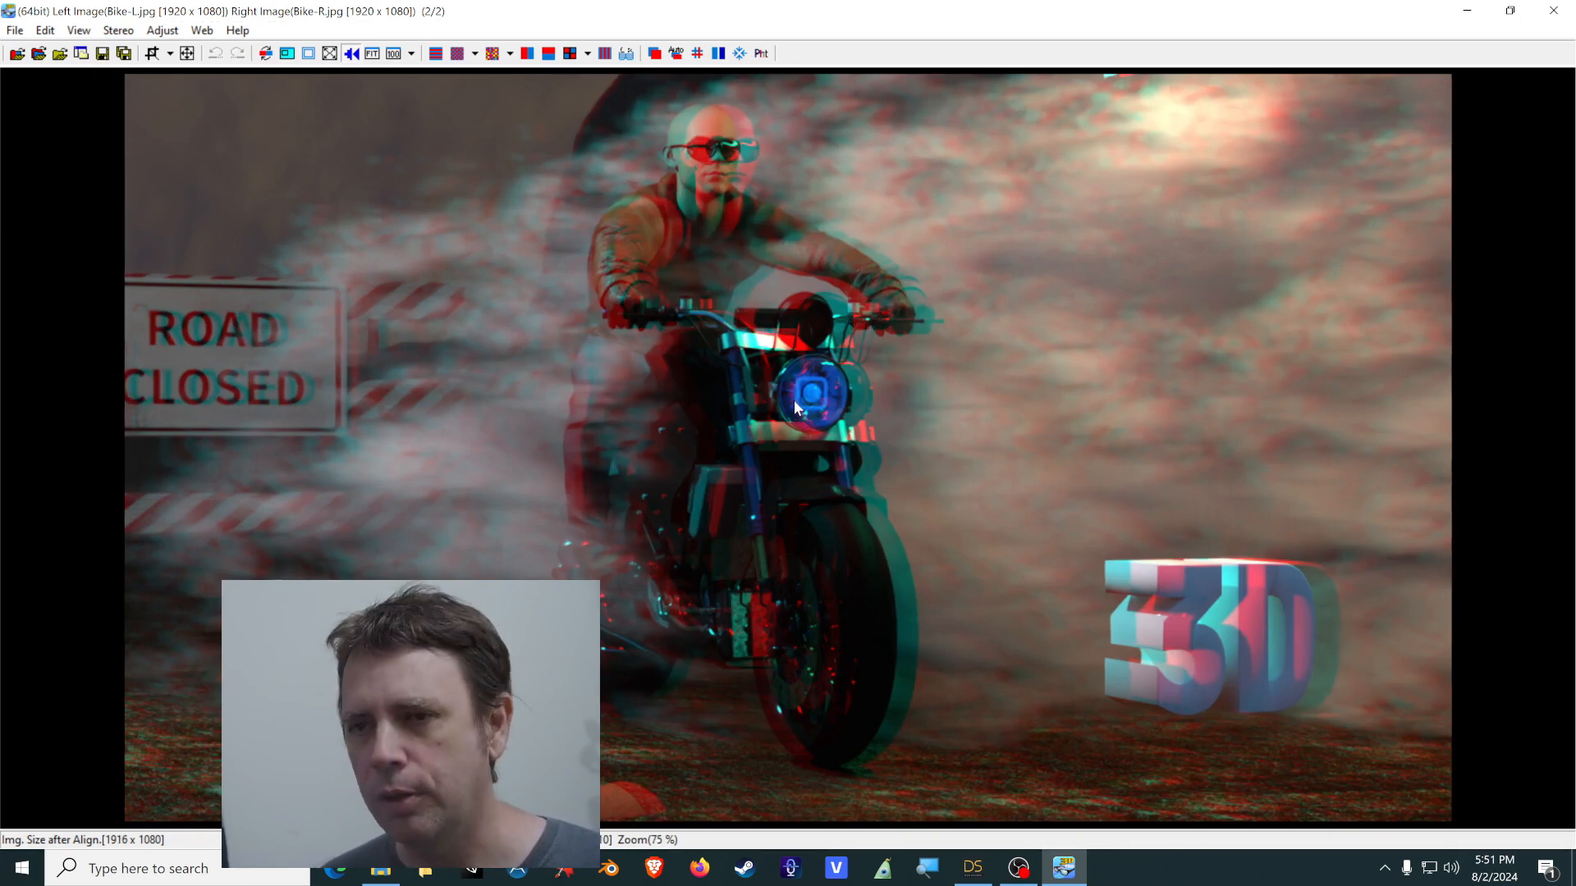
Fine-tune the horizontal offset between the left and right images in the color anaglyph, giving an aligned size of 1908 x 1080.
{"action": "key", "text": "Right"}
{"action": "key", "text": "Left"}
{"action": "key", "text": "Left"}
{"action": "key", "text": "Right"}
{"action": "key", "text": "Right"}
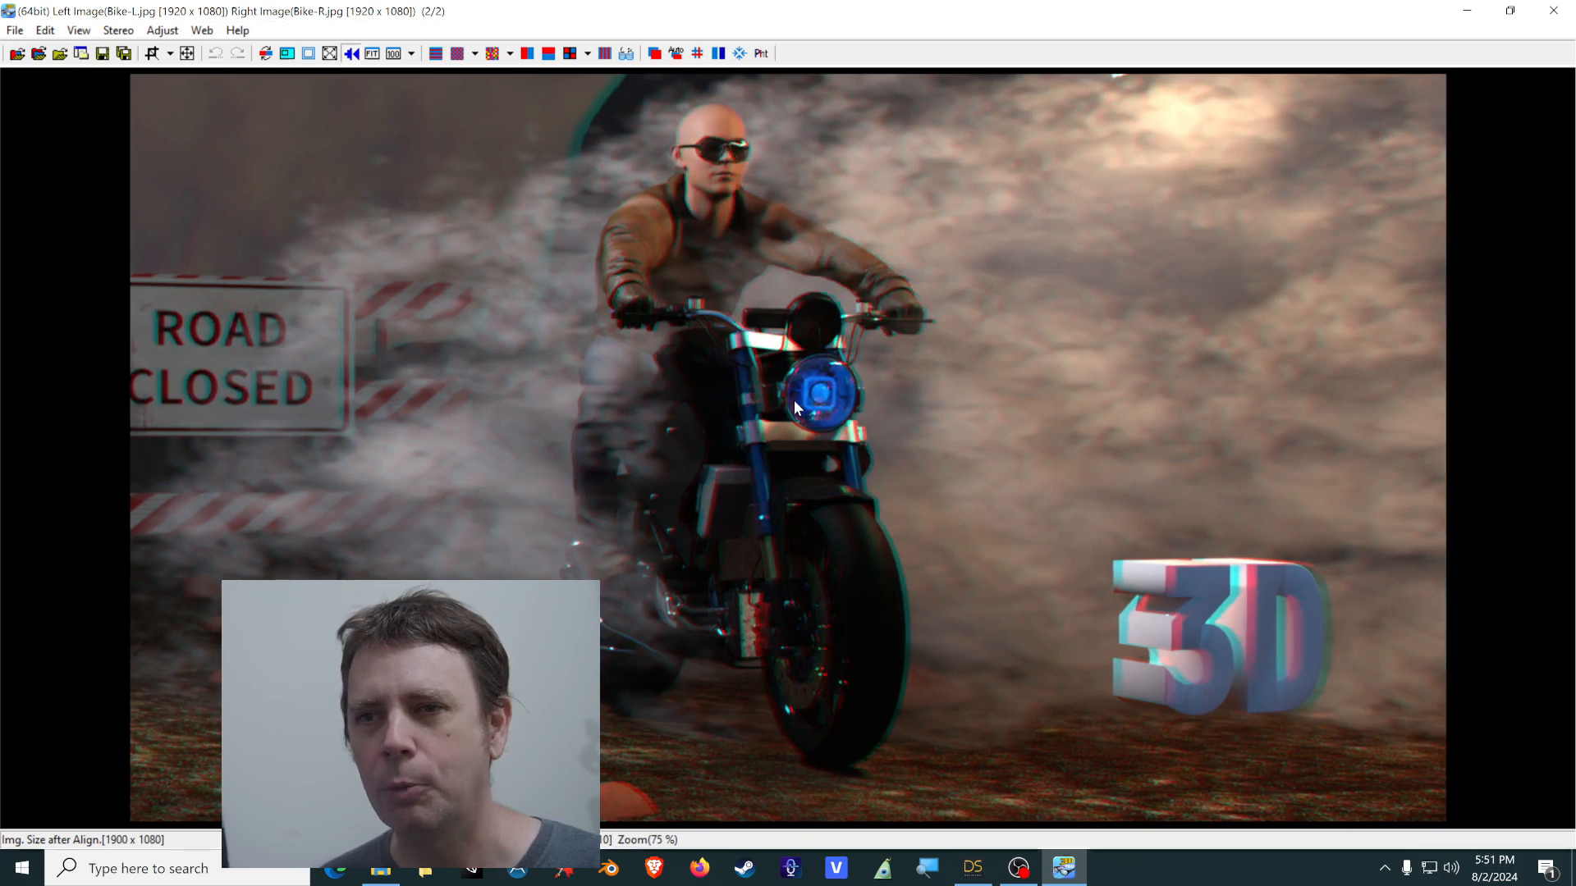
{"action": "key", "text": "Left"}
{"action": "key", "text": "Left"}
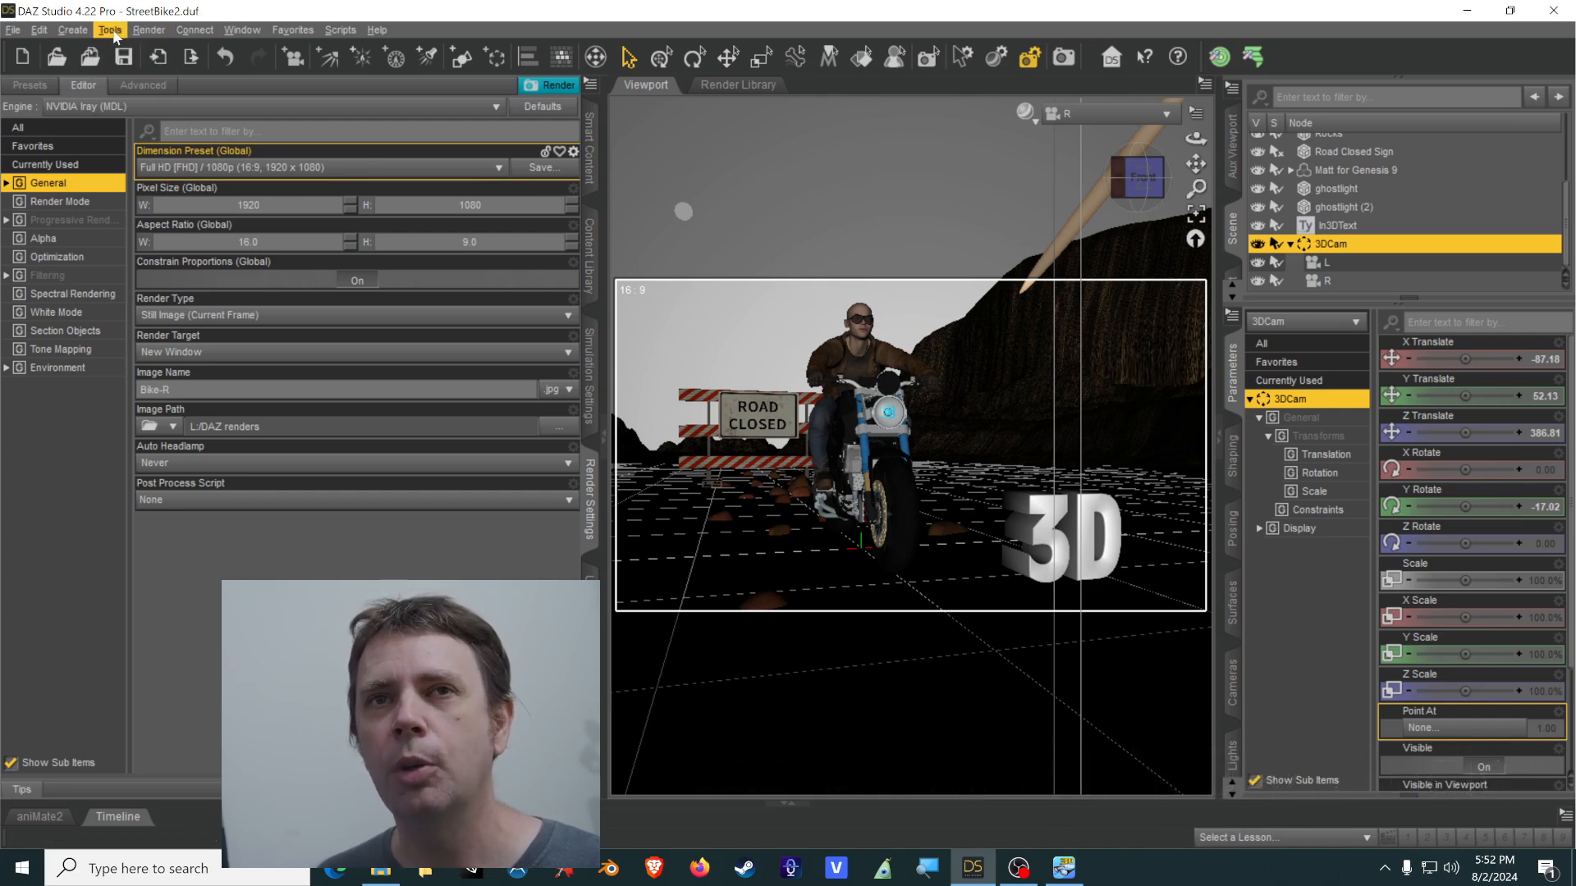
In DAZ Studio, create a new camera named VR with the option to copy the active view.
{"action": "left_click", "coordinate": [73, 29]}
{"action": "left_click", "coordinate": [96, 53]}
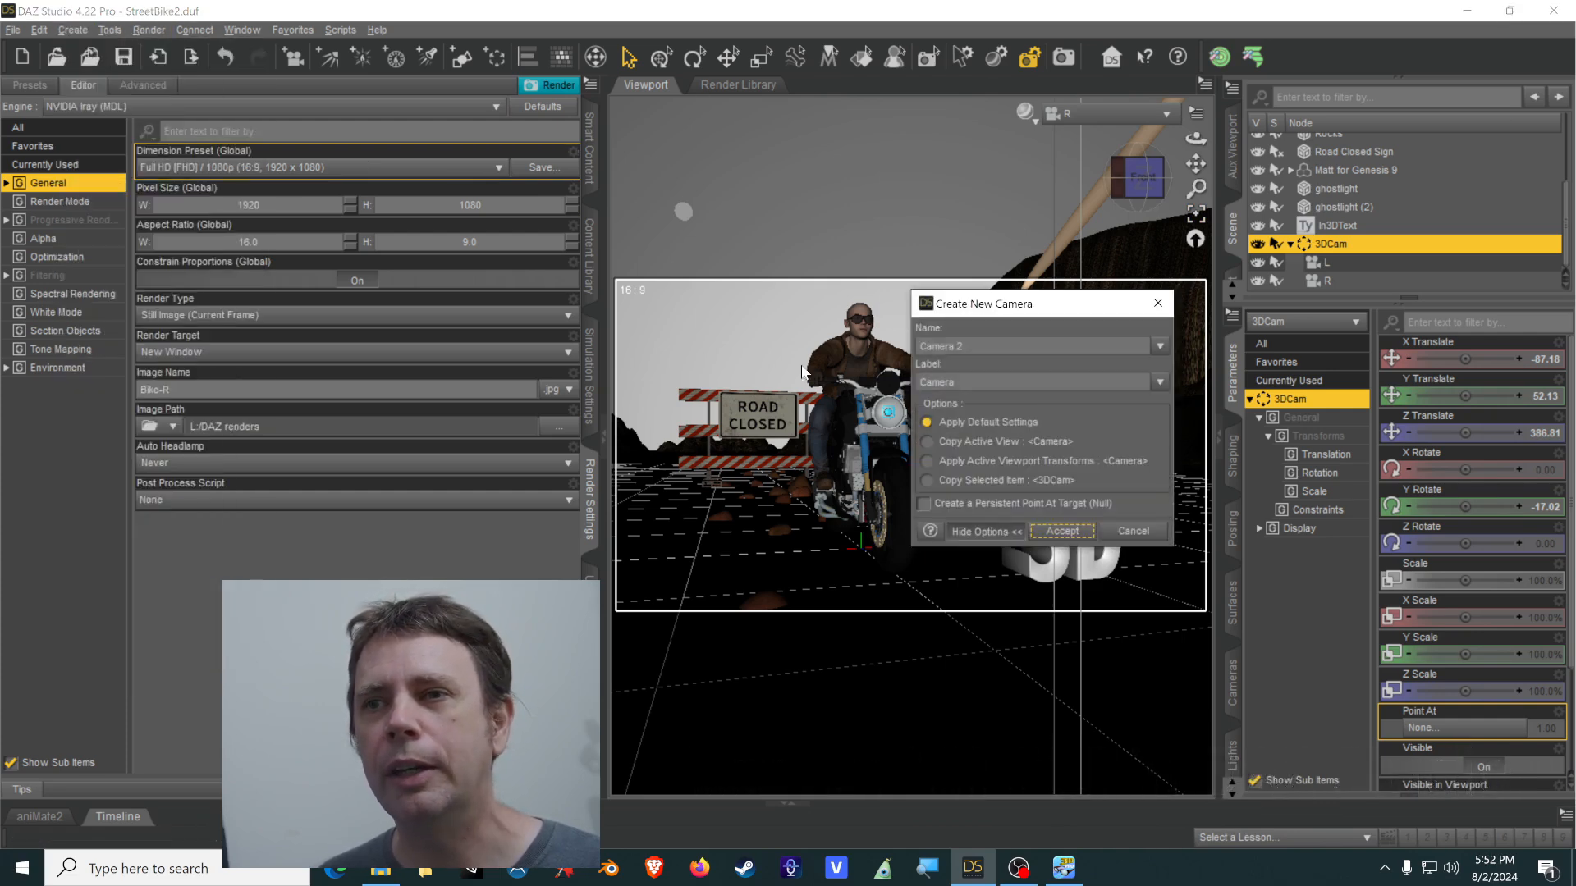
{"action": "type", "text": "VR"}
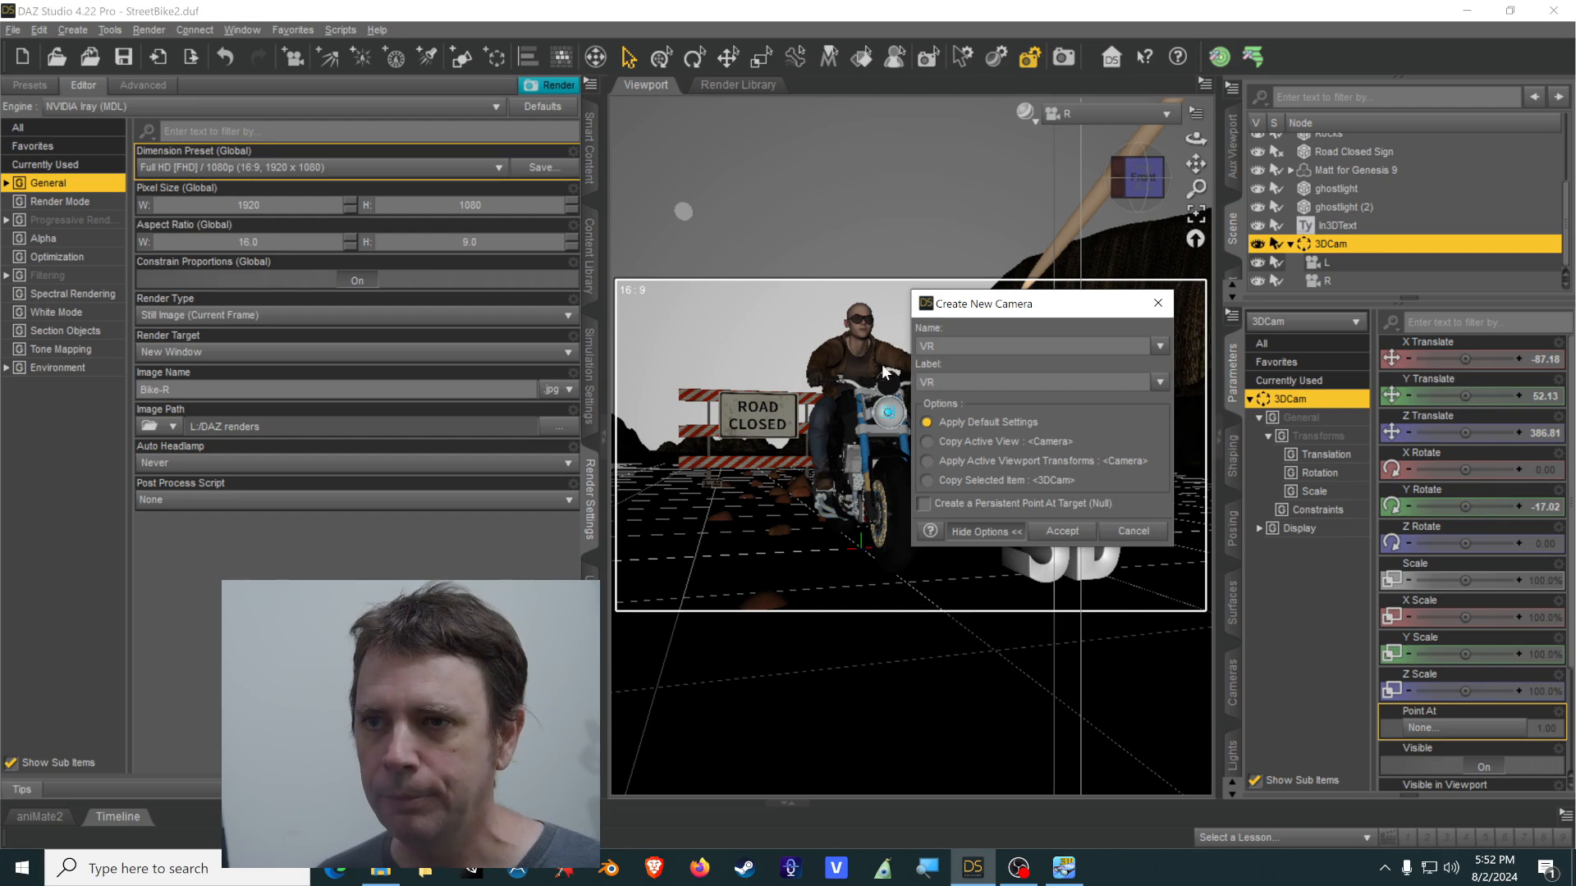
{"action": "left_click", "coordinate": [1017, 448]}
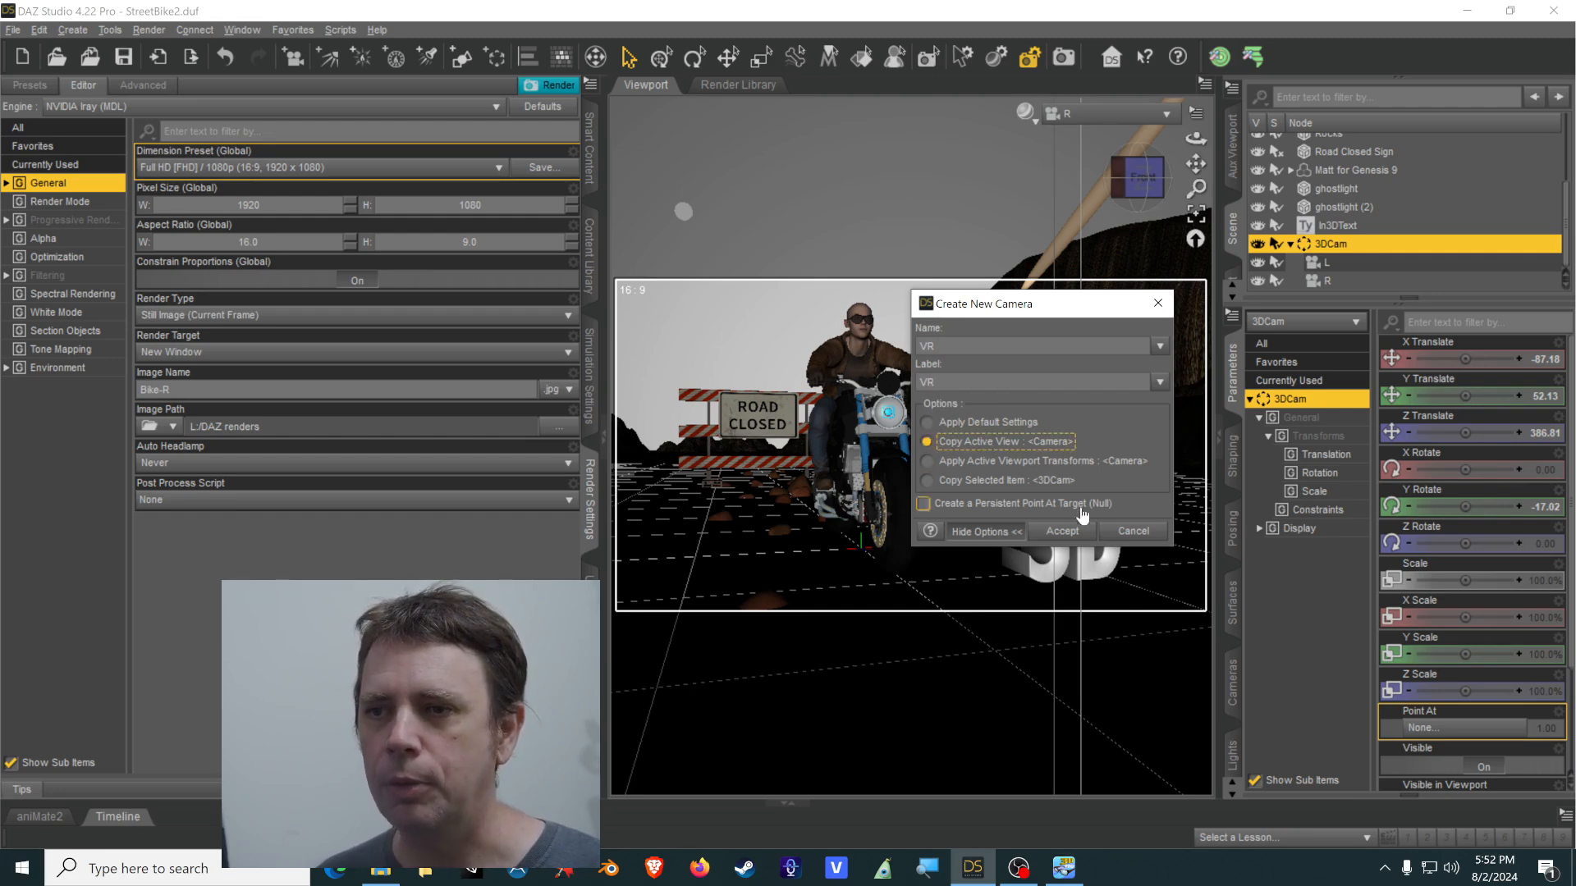
{"action": "left_click", "coordinate": [1062, 531]}
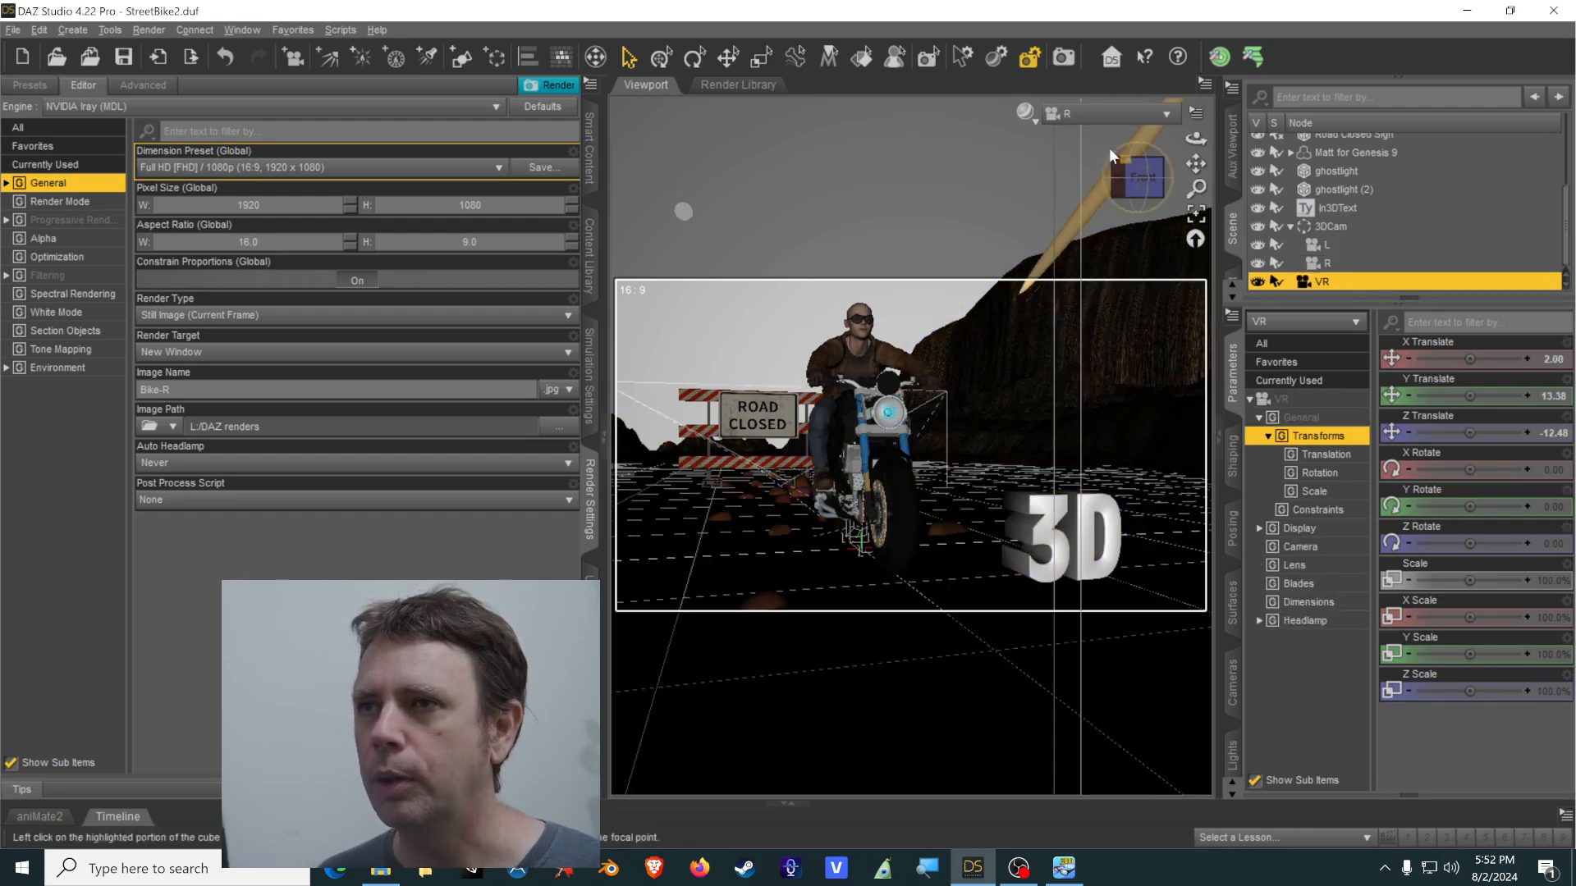
Look through the VR camera and reposition it to about X -37, Y 88, Z 427, framing the rider and 3D text.
{"action": "left_click", "coordinate": [1088, 115]}
{"action": "left_click", "coordinate": [1072, 301]}
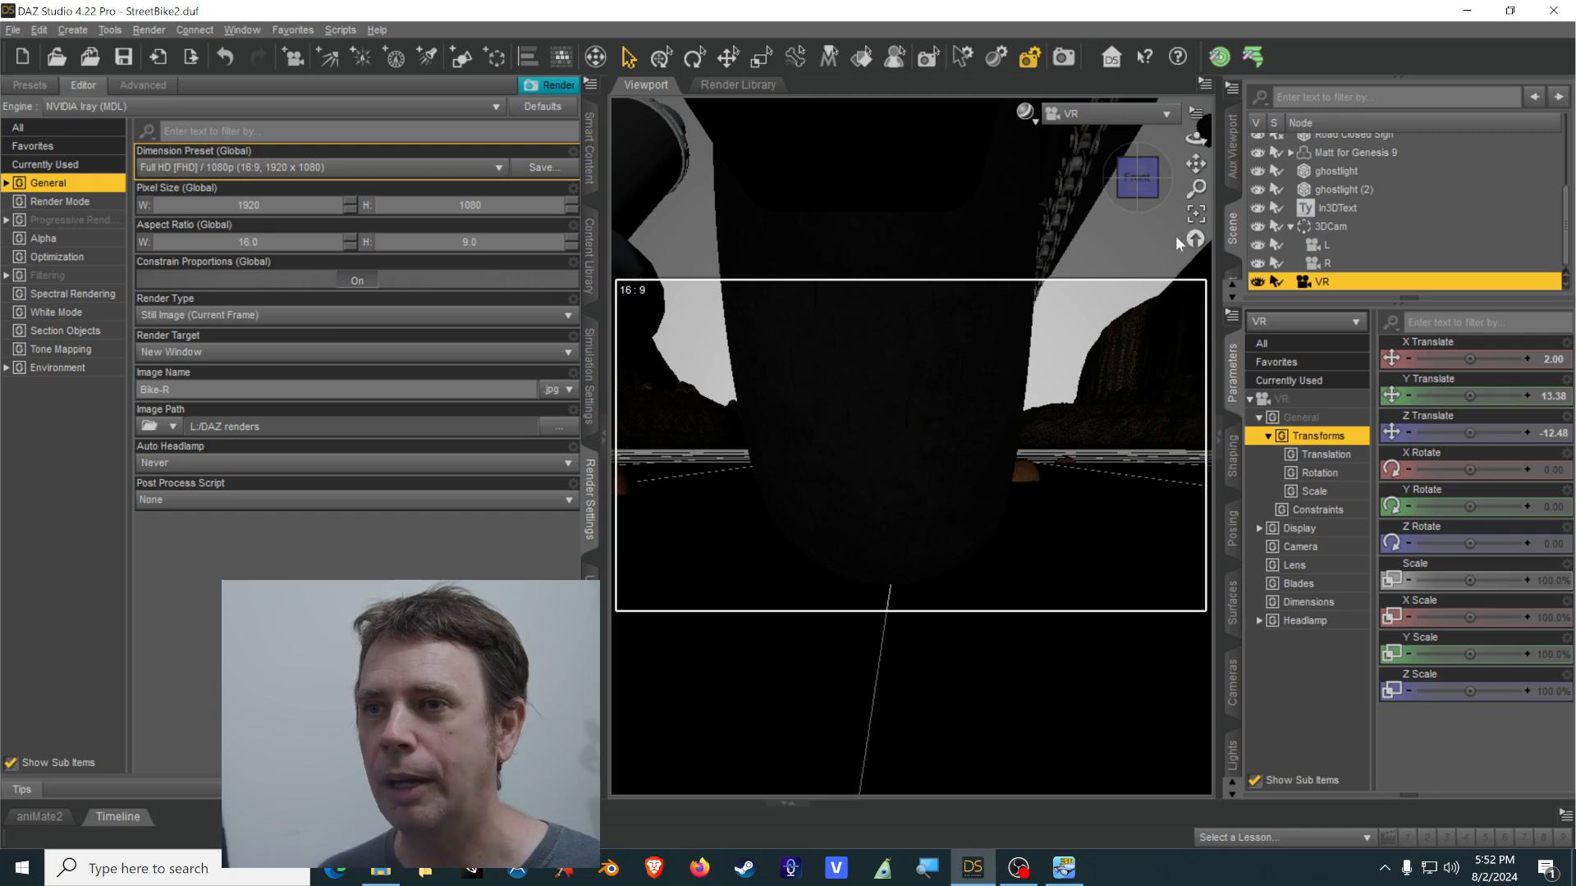
{"action": "scroll", "coordinate": [1139, 392], "scroll_direction": "down", "scroll_amount": 5}
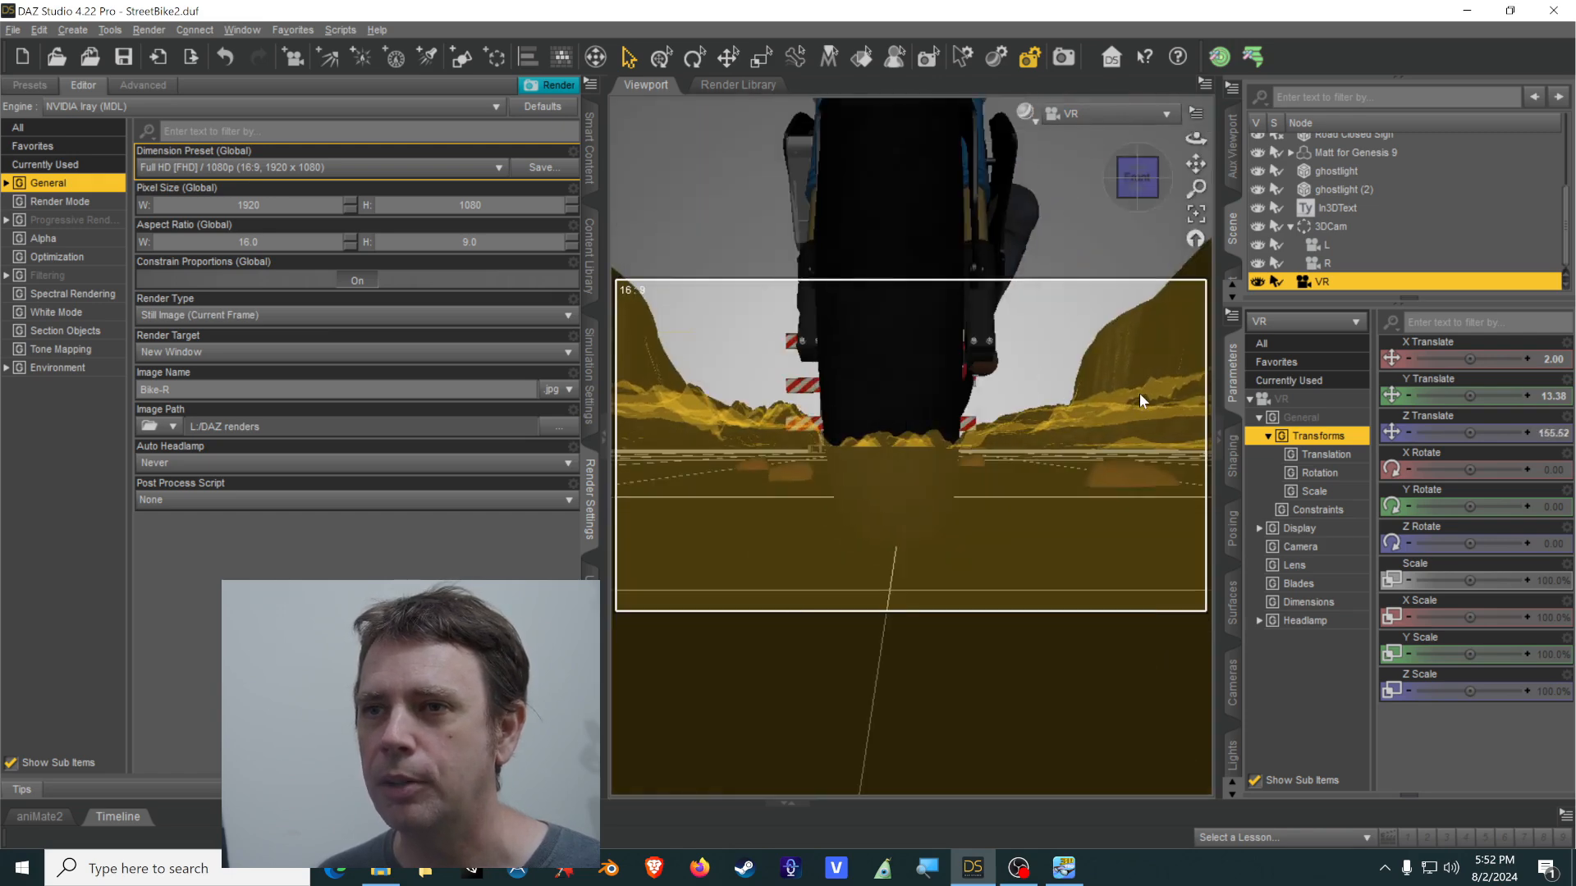
{"action": "scroll", "coordinate": [1140, 392], "scroll_direction": "down", "scroll_amount": 5}
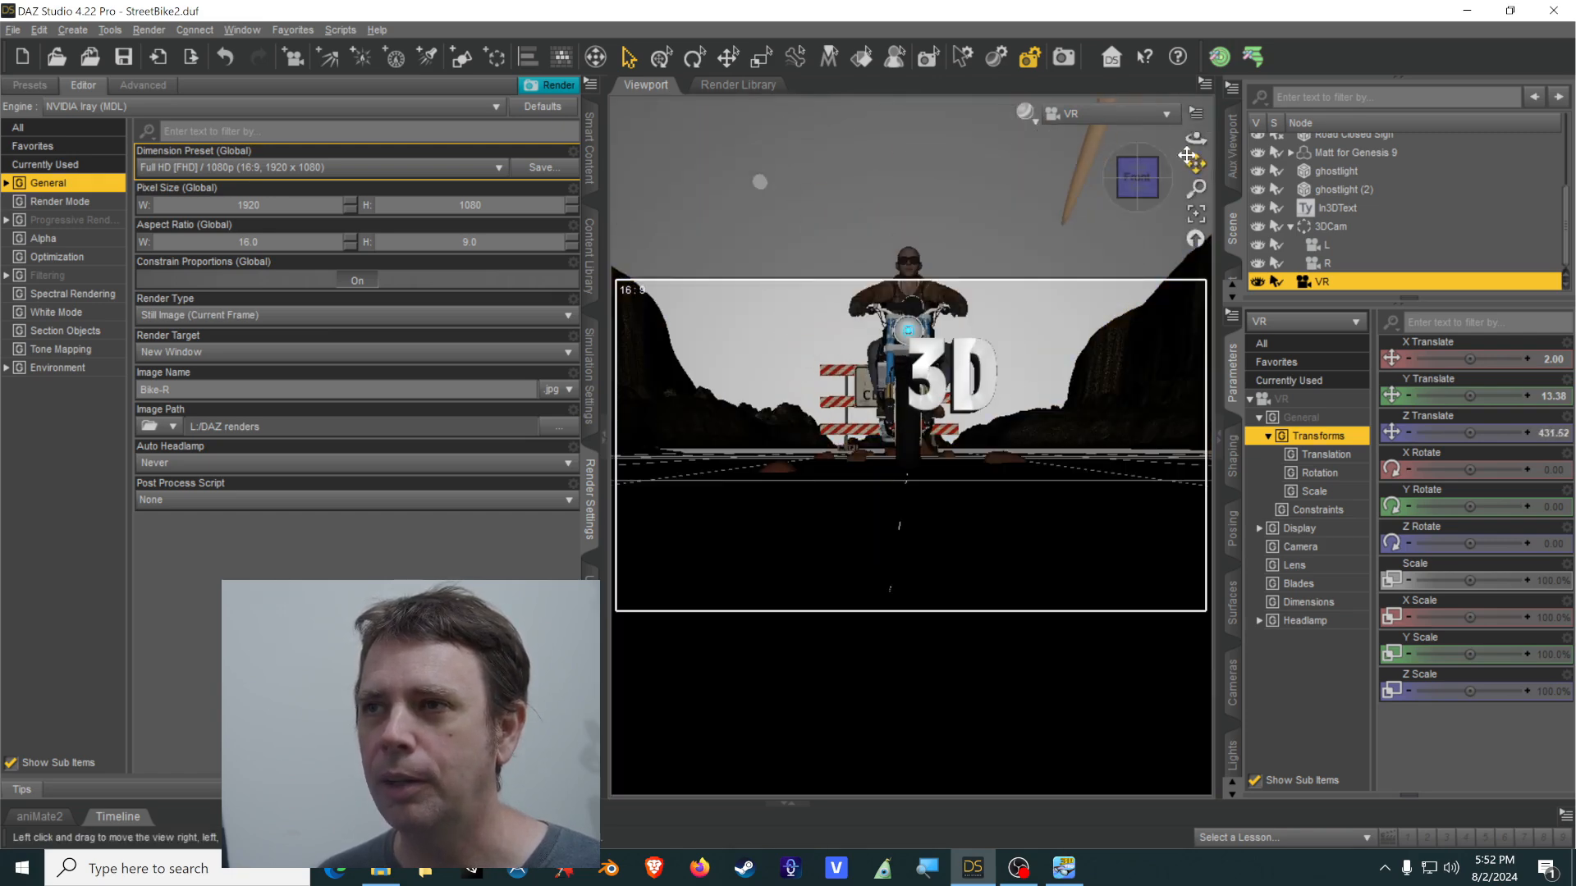
{"action": "left_click_drag", "start_coordinate": [1196, 138], "coordinate": [1196, 138]}
Set the VR camera's lens distortion type to spherical.
{"action": "left_click", "coordinate": [1324, 245]}
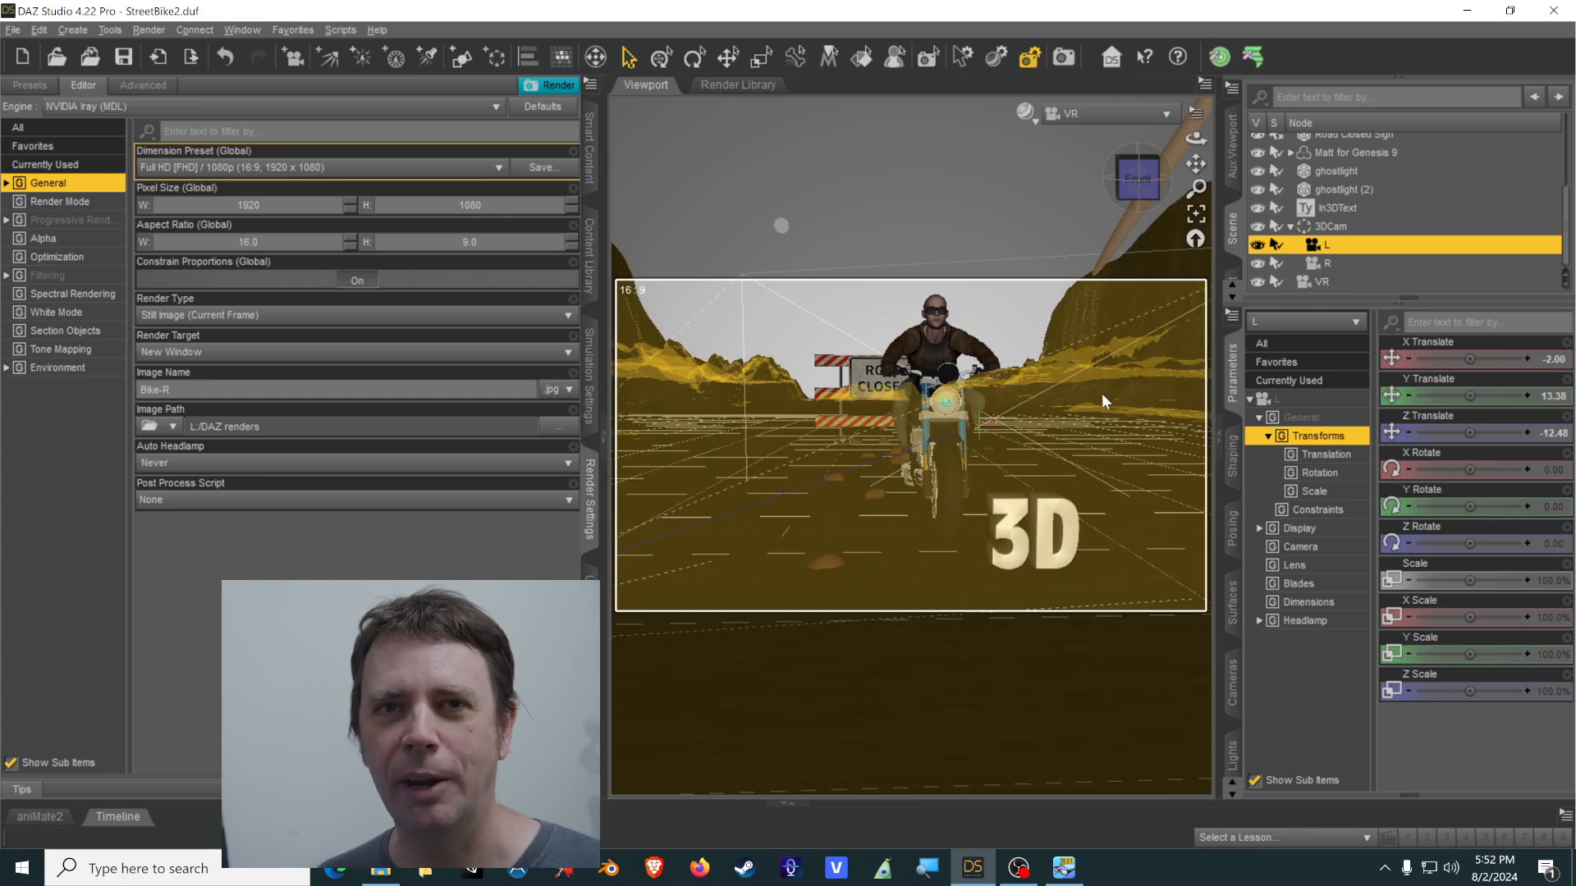
{"action": "left_click", "coordinate": [1330, 229]}
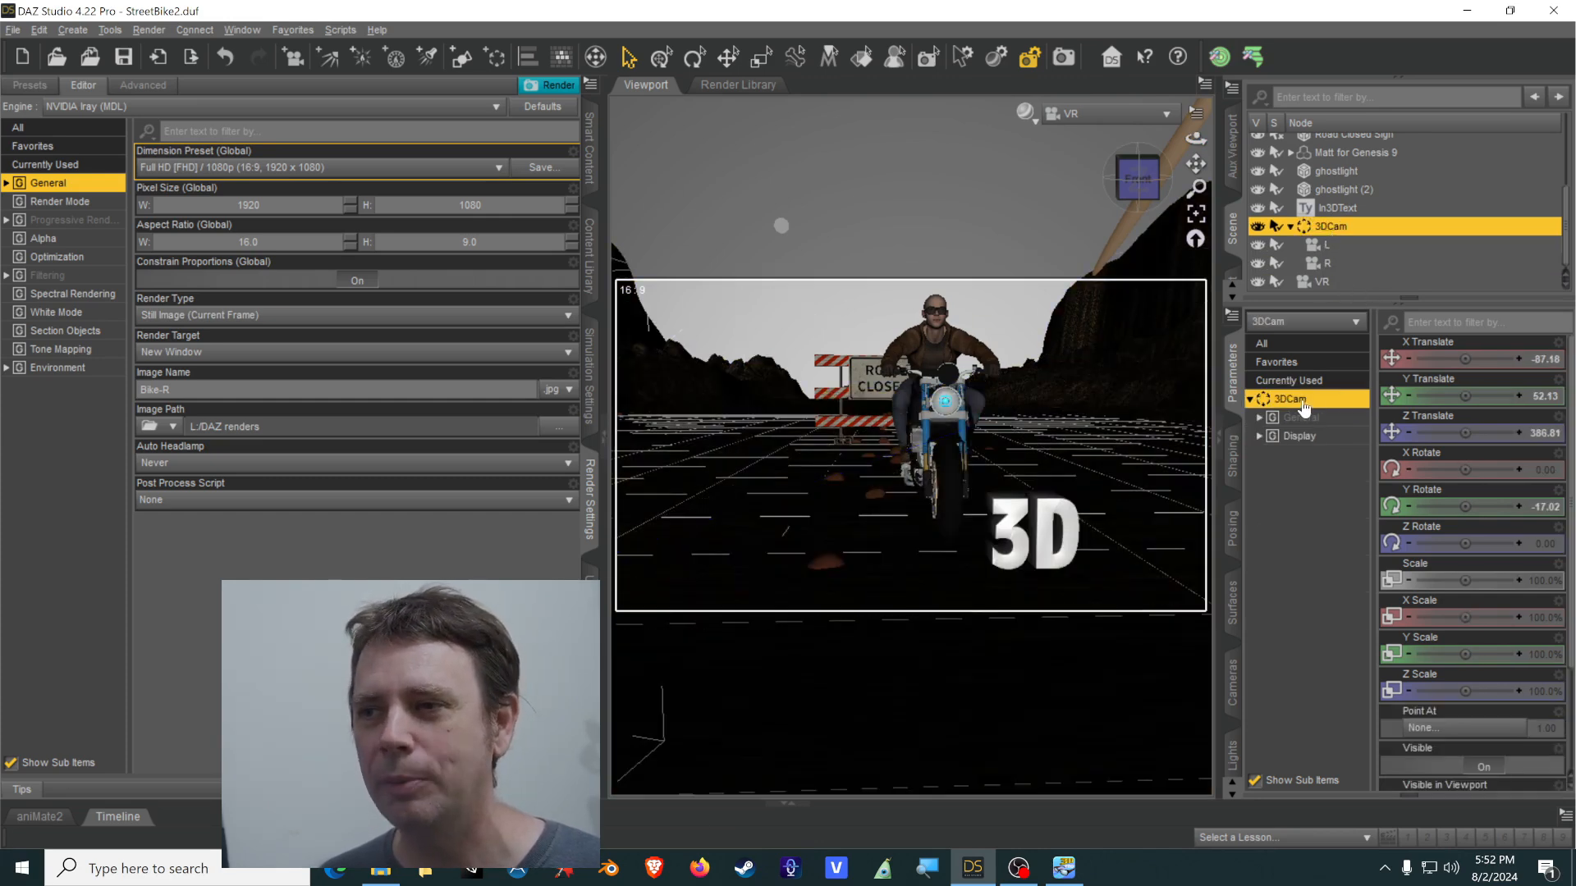
{"action": "left_click", "coordinate": [1324, 283]}
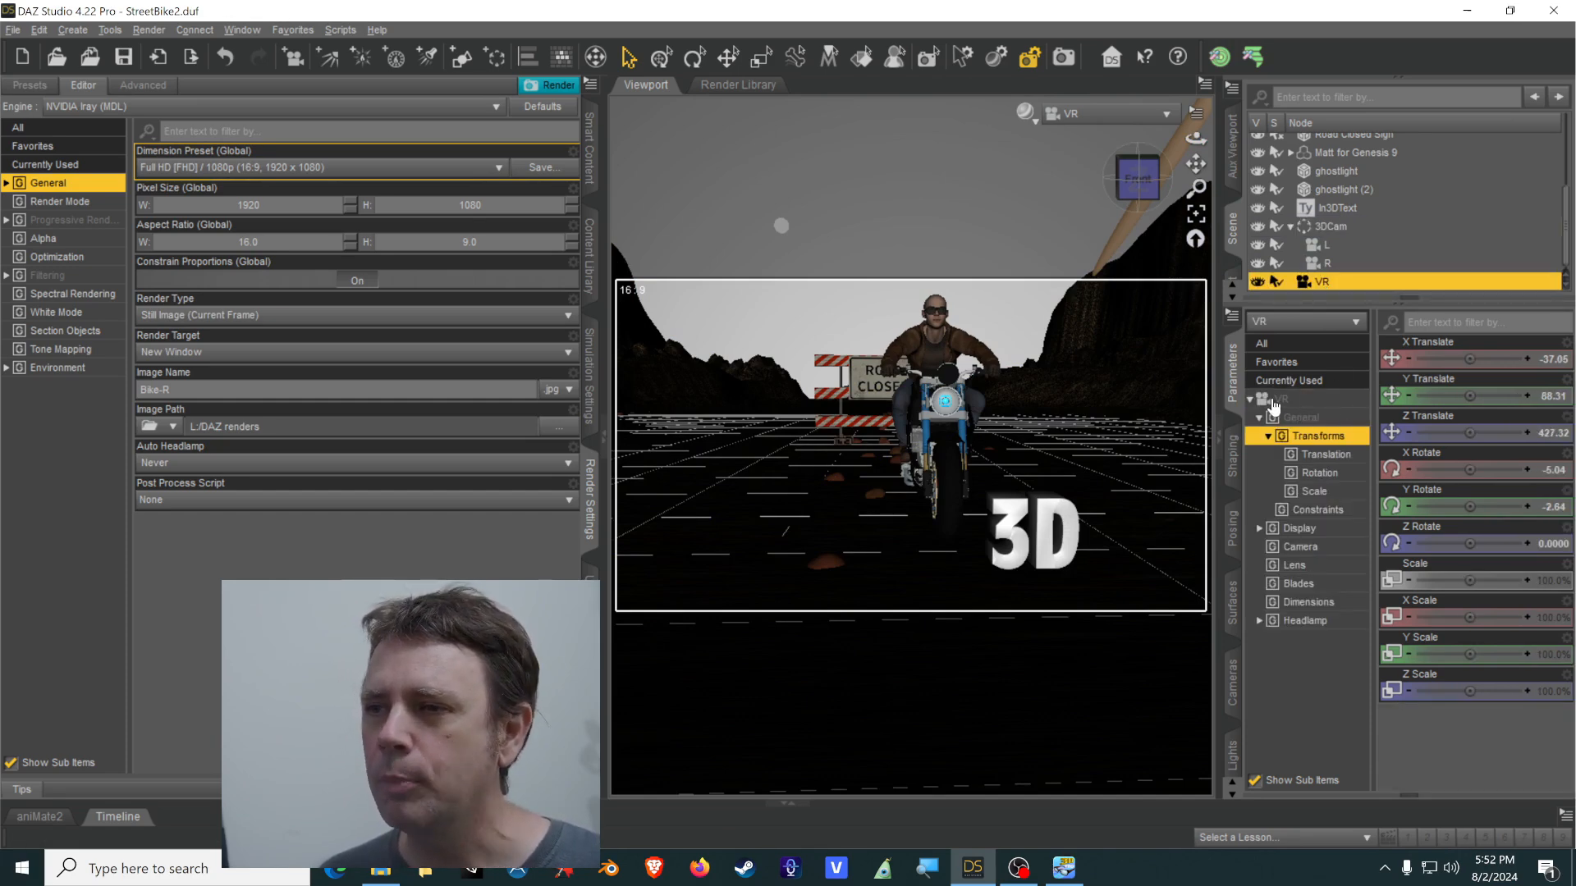
{"action": "left_click", "coordinate": [1295, 566]}
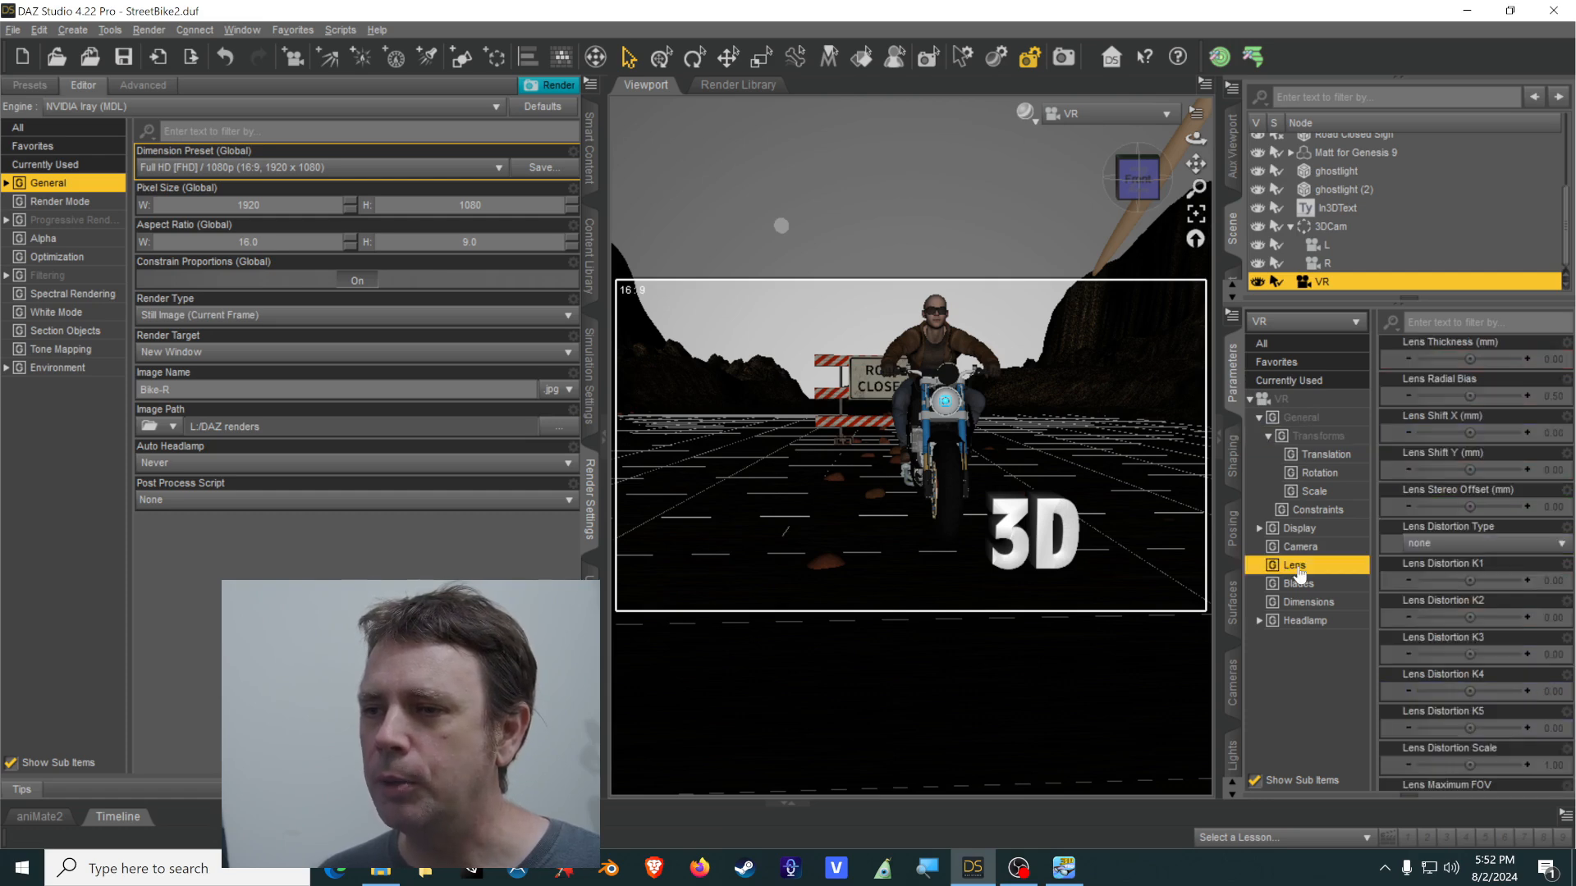
{"action": "left_click", "coordinate": [1446, 547]}
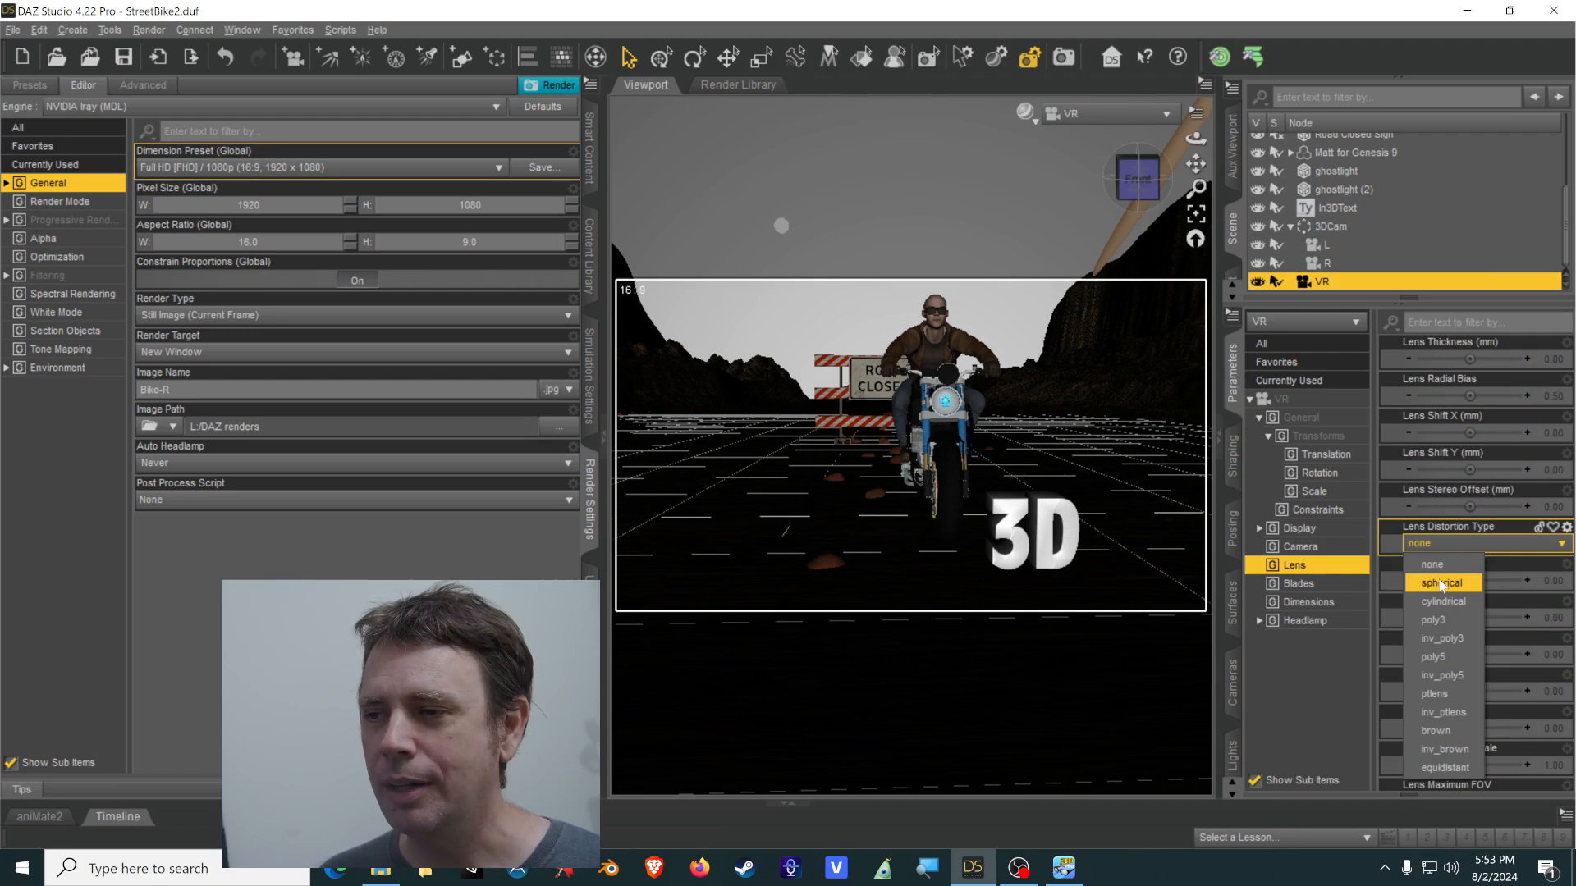
{"action": "left_click", "coordinate": [1440, 583]}
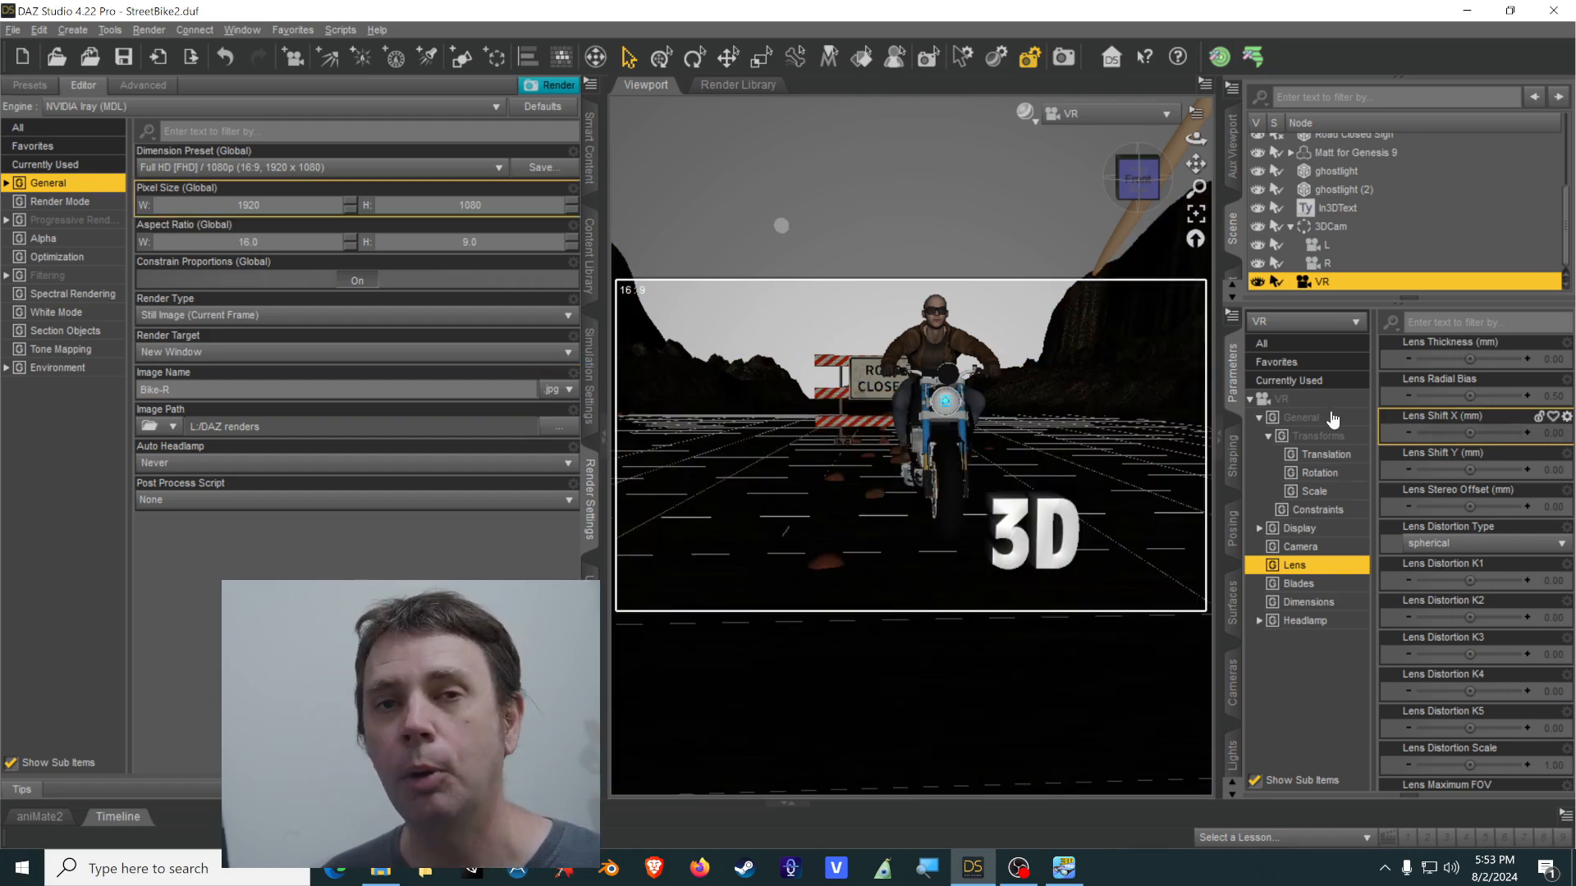
Preview the VR camera's spherical view in NVIDIA Iray, and switch the viewport draw style to Filament (PBR).
{"action": "left_click", "coordinate": [1027, 113]}
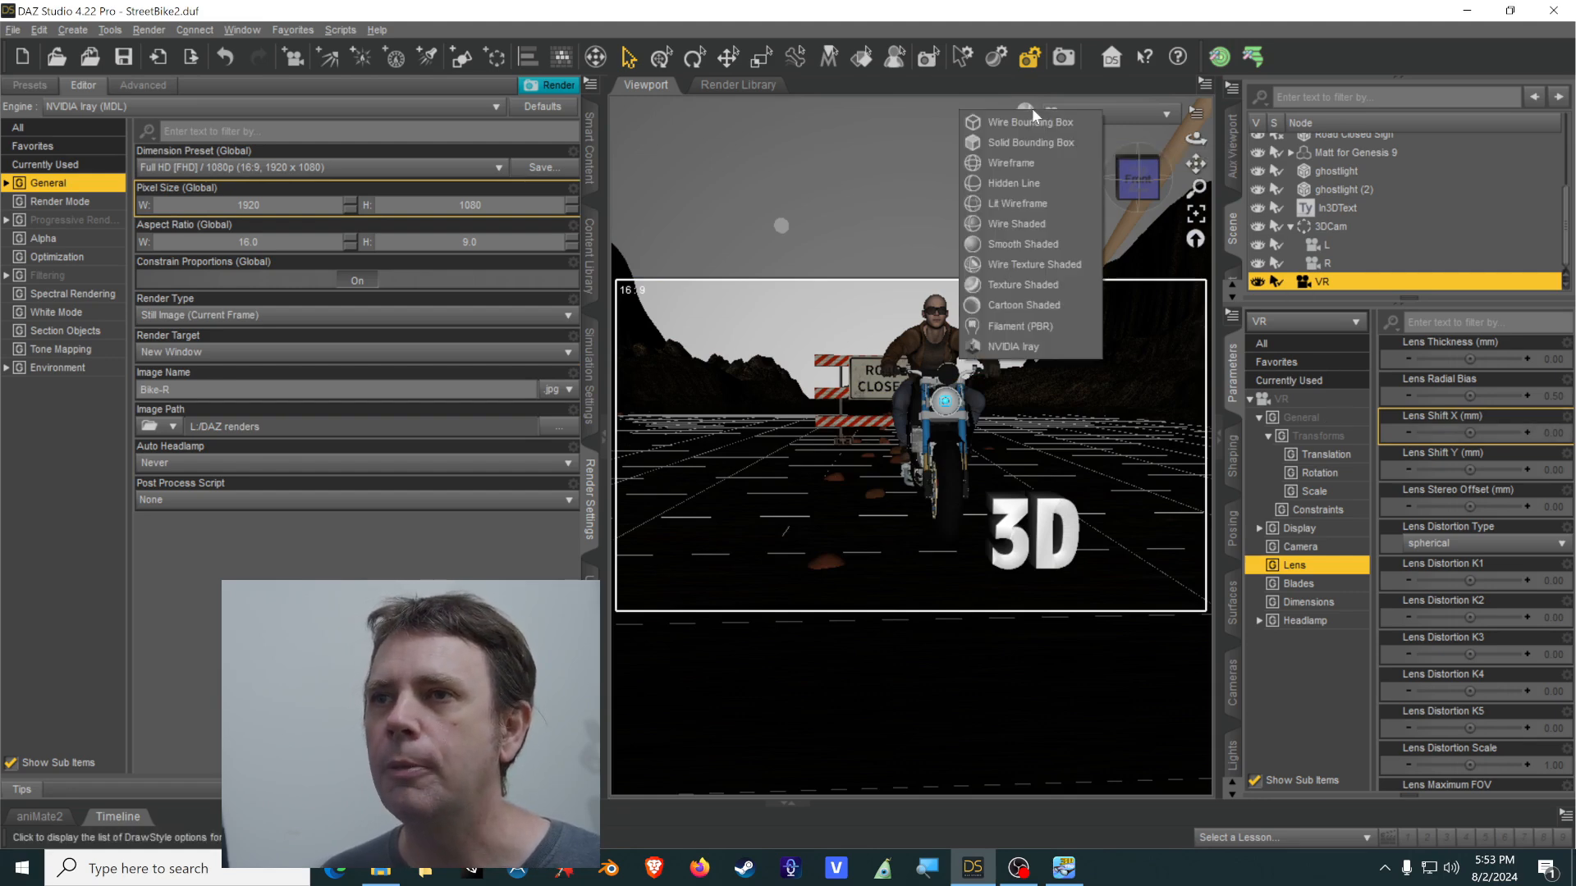
{"action": "left_click", "coordinate": [1015, 347]}
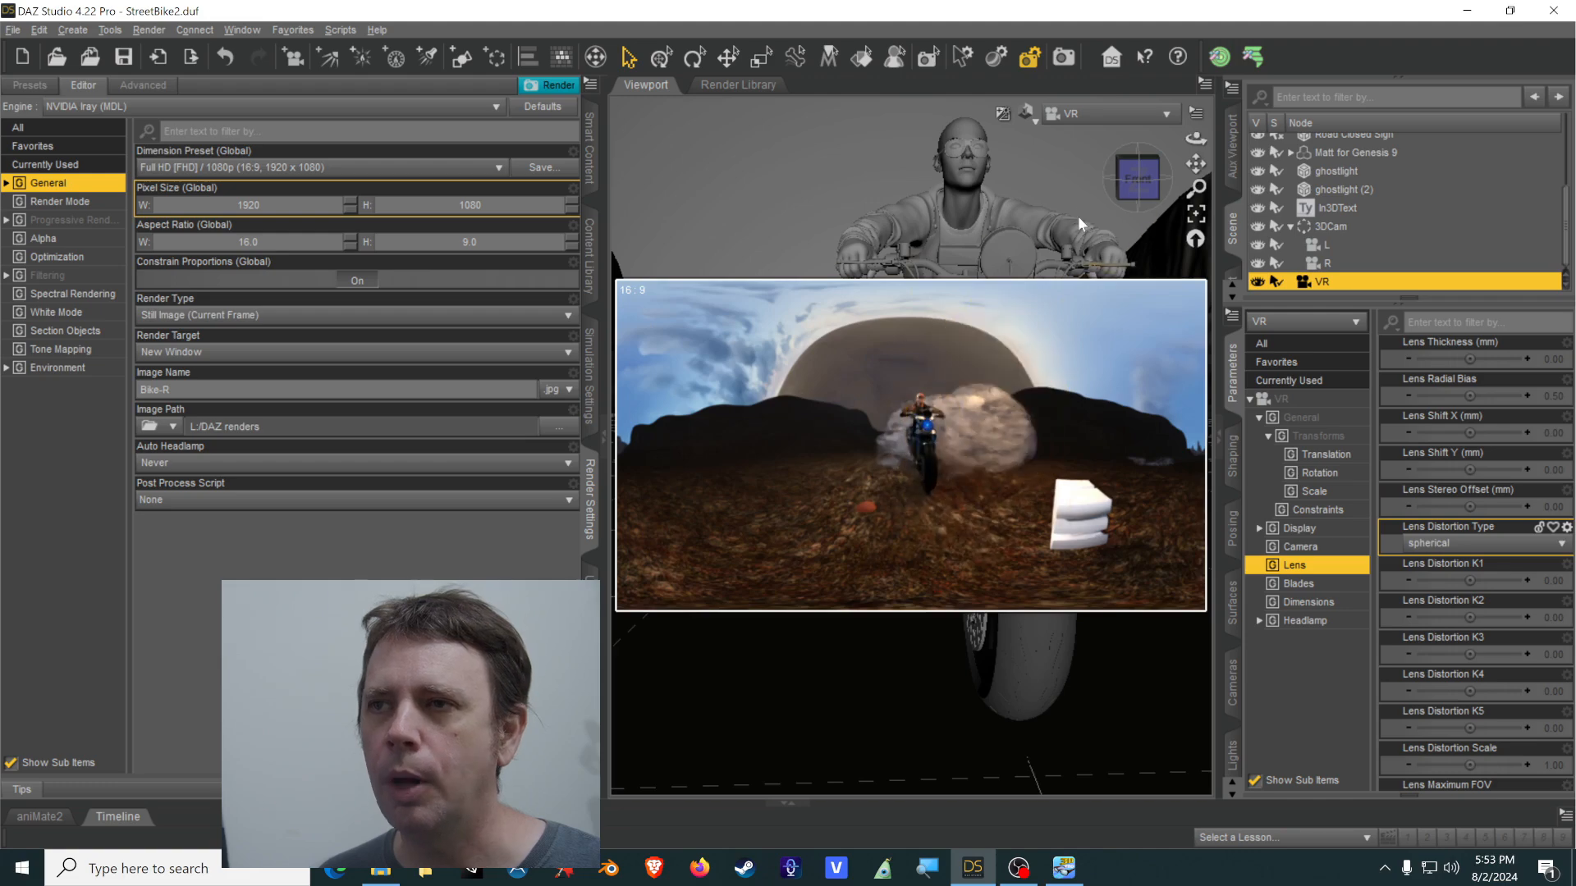
{"action": "left_click", "coordinate": [1026, 113]}
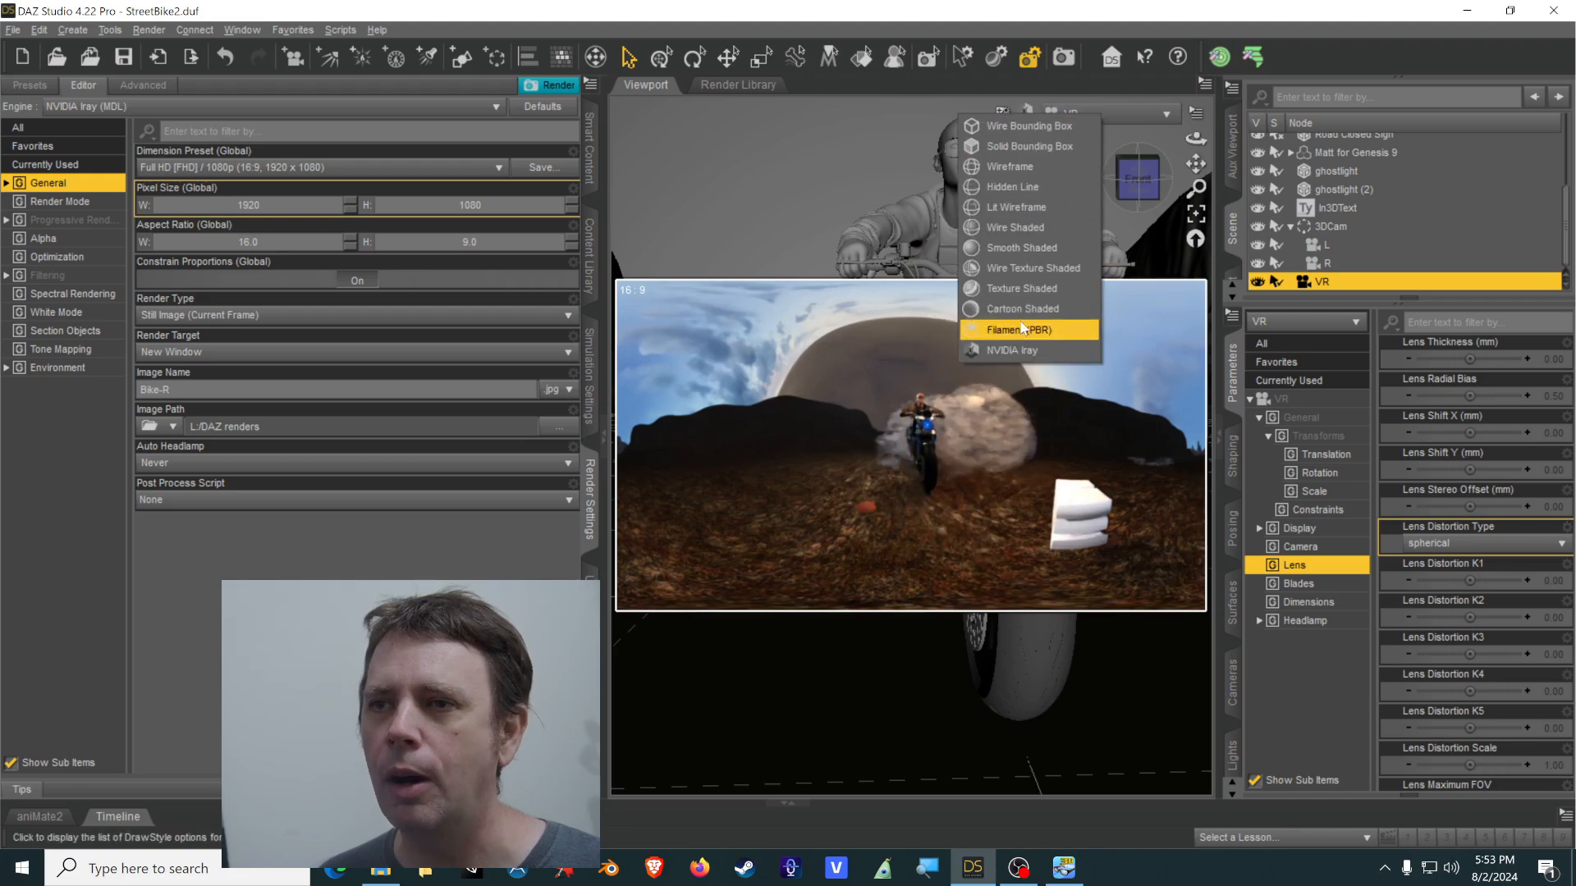
{"action": "left_click", "coordinate": [1278, 465]}
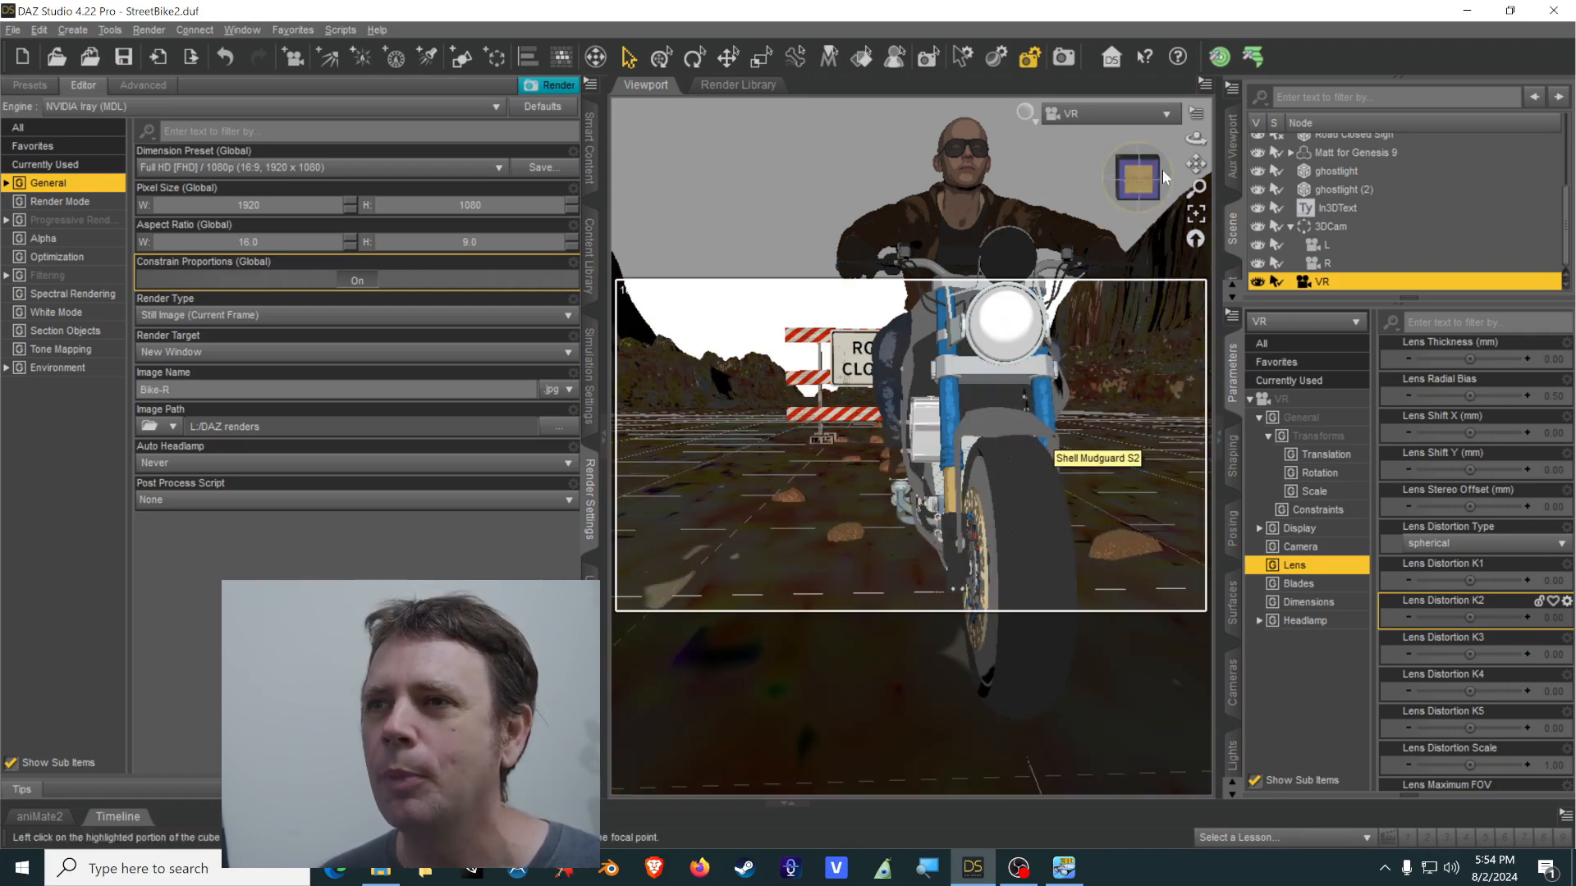
Raise the VR camera in front of the motorcycle to about the rider's head height.
{"action": "left_click_drag", "start_coordinate": [1196, 164], "coordinate": [1196, 121]}
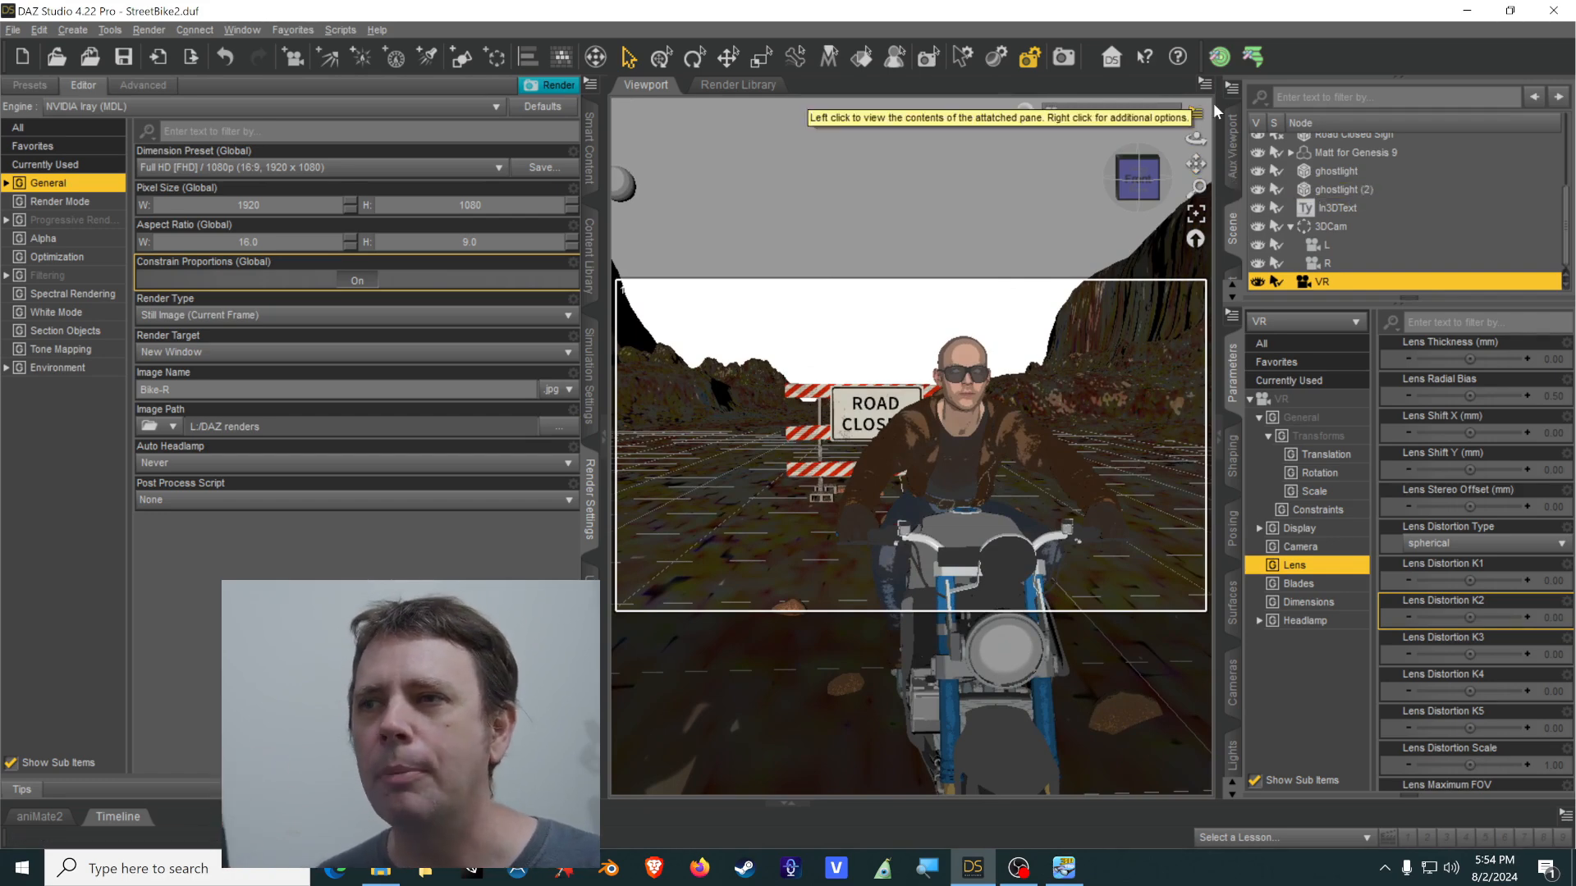
{"action": "left_click_drag", "start_coordinate": [1196, 165], "coordinate": [1196, 158]}
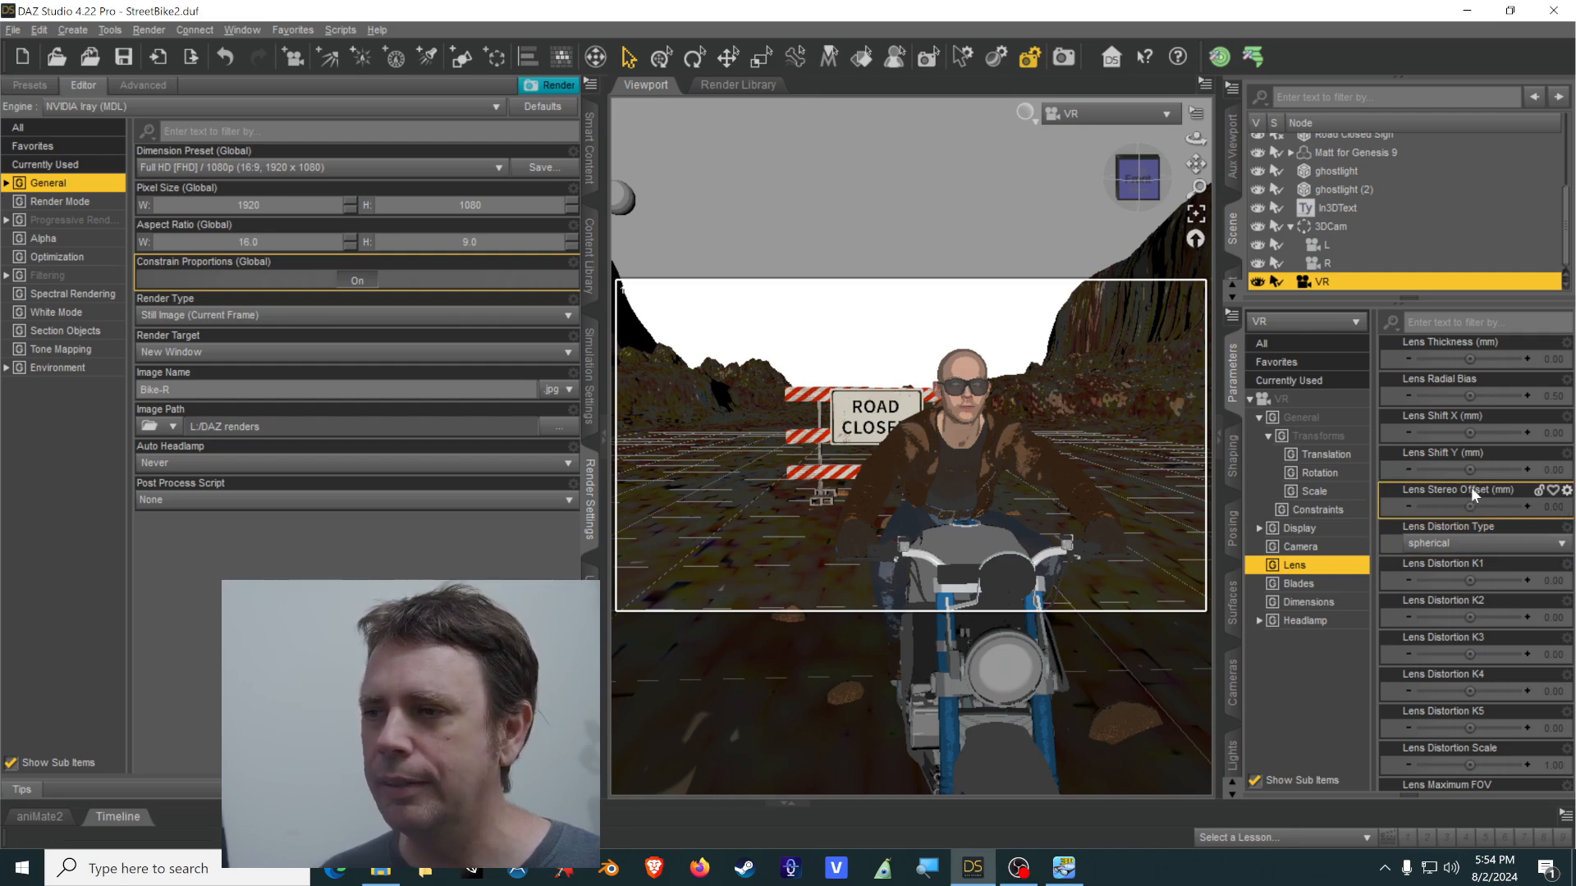
Set the VR camera's Lens Stereo Offset to 25 mm.
{"action": "left_click", "coordinate": [1547, 514]}
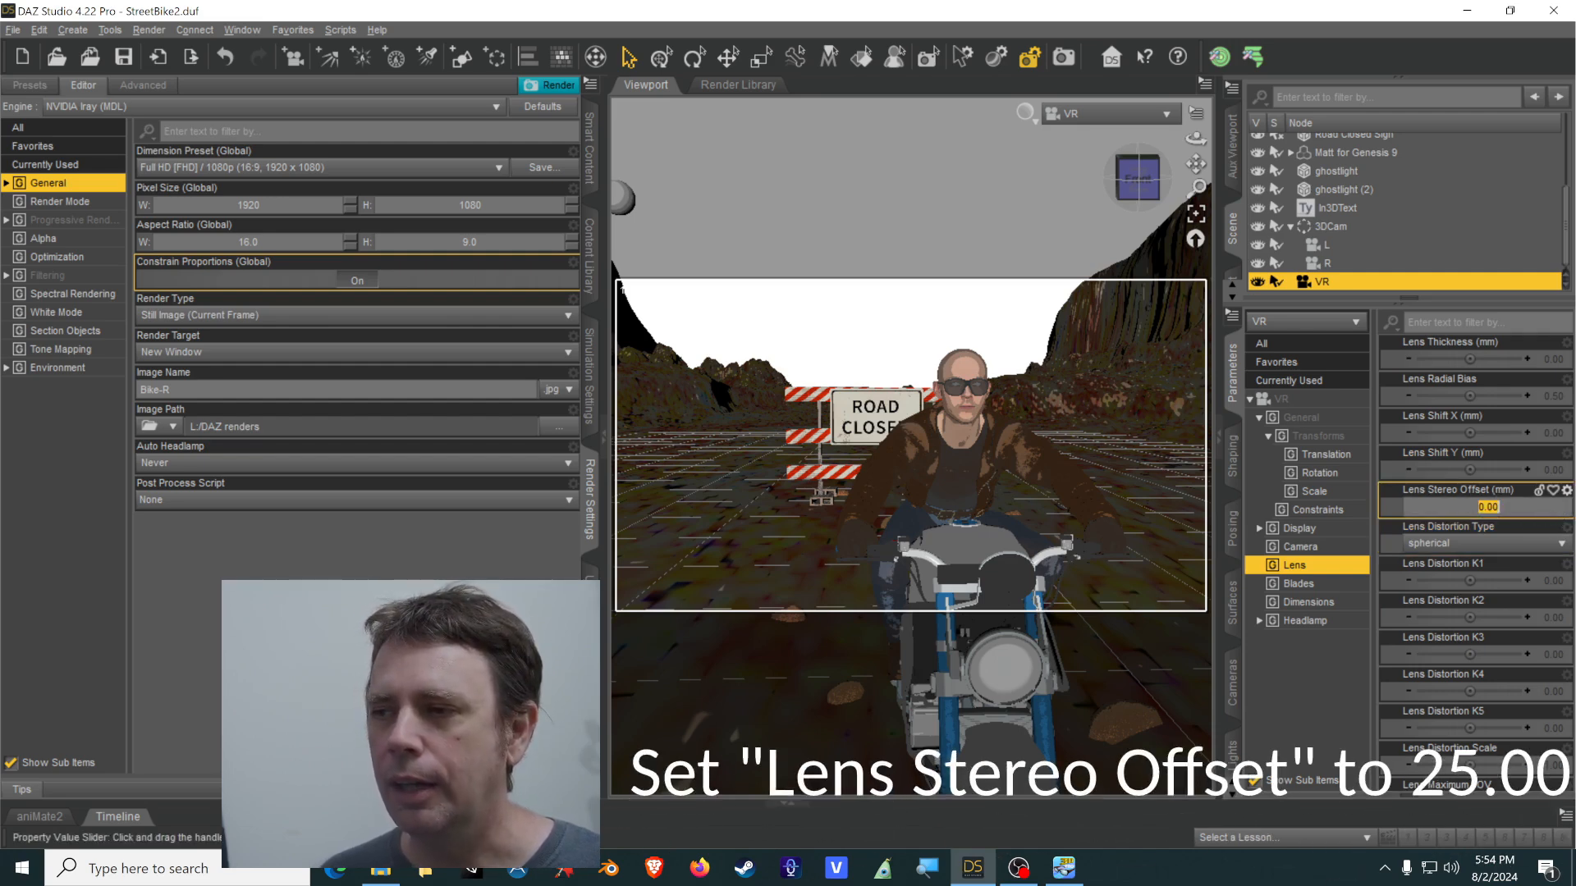
{"action": "type", "text": "25"}
{"action": "key", "text": "Return"}
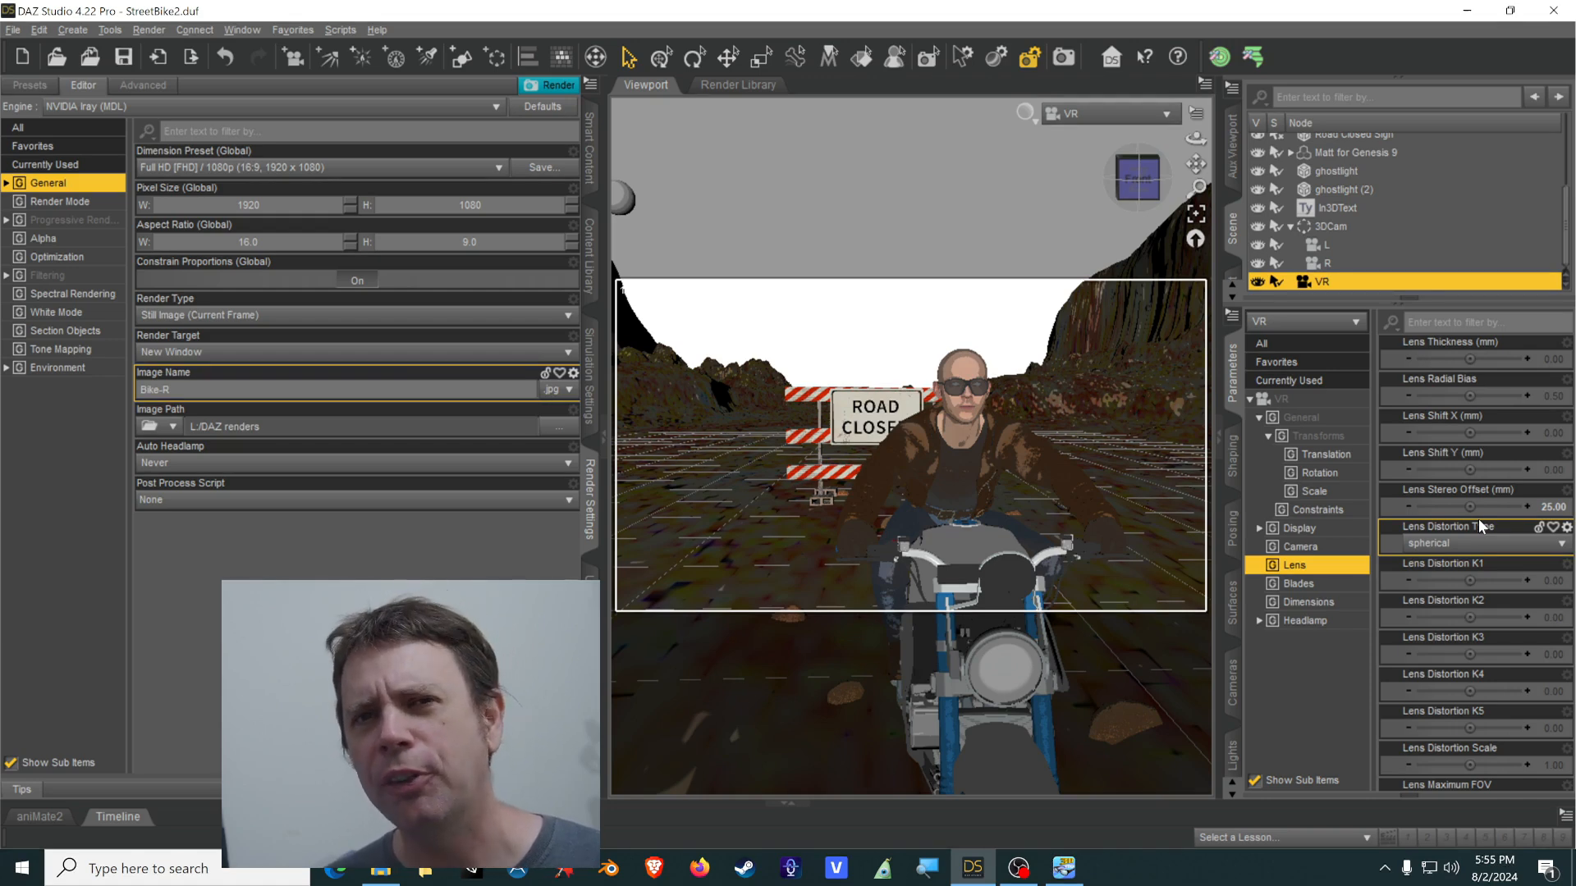
Reset the VR camera's Lens Stereo Offset to 0 mm.
{"action": "mouse_move", "coordinate": [1466, 512]}
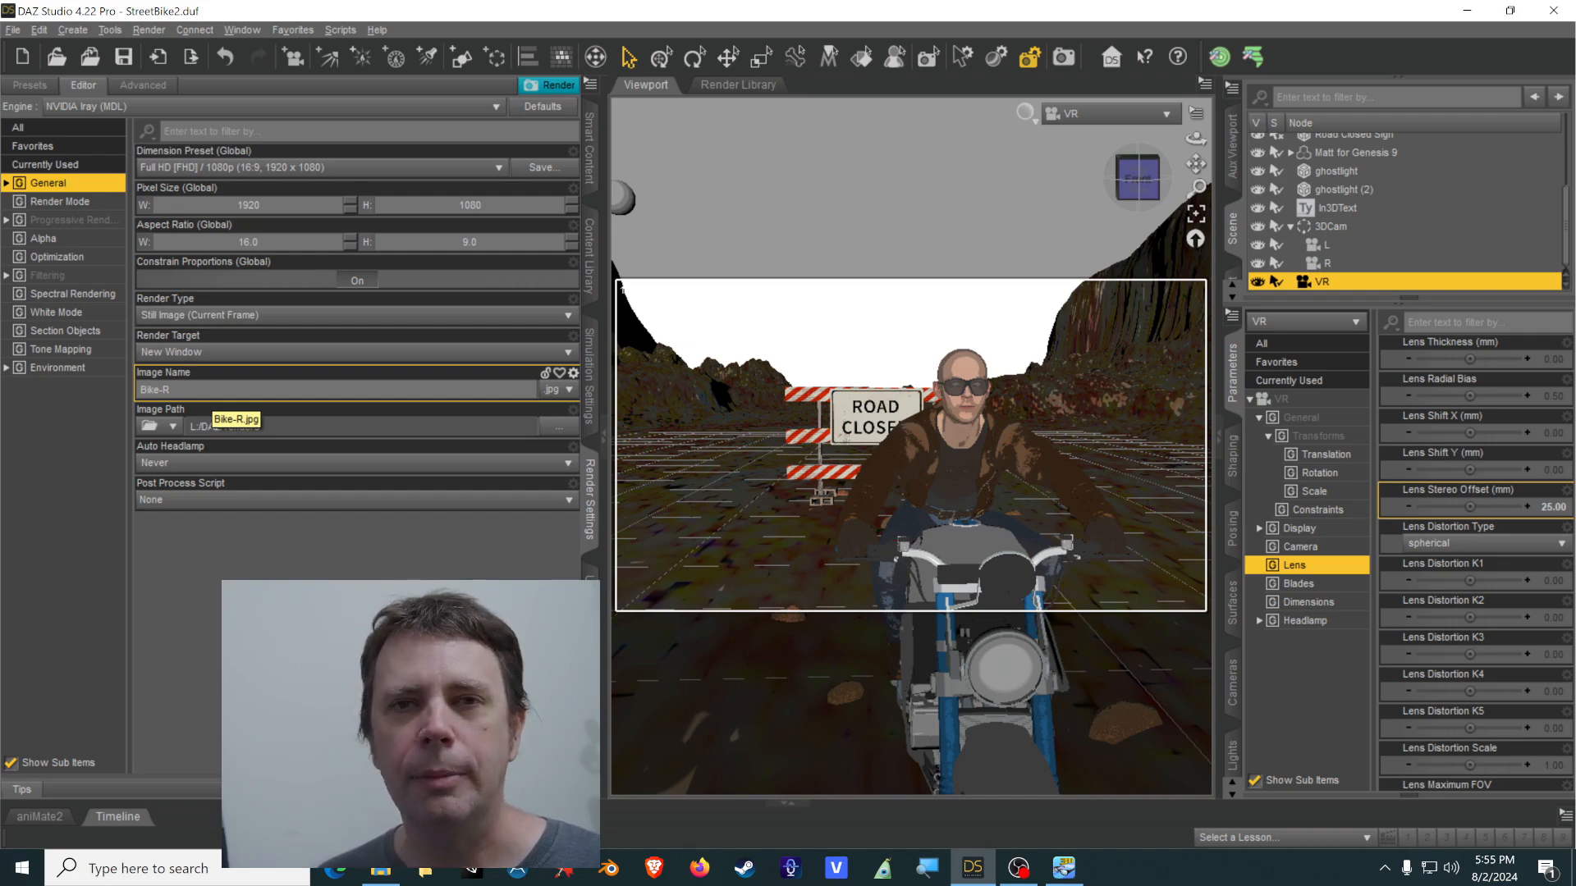
{"action": "left_click", "coordinate": [1543, 509]}
{"action": "type", "text": "0"}
{"action": "key", "text": "Return"}
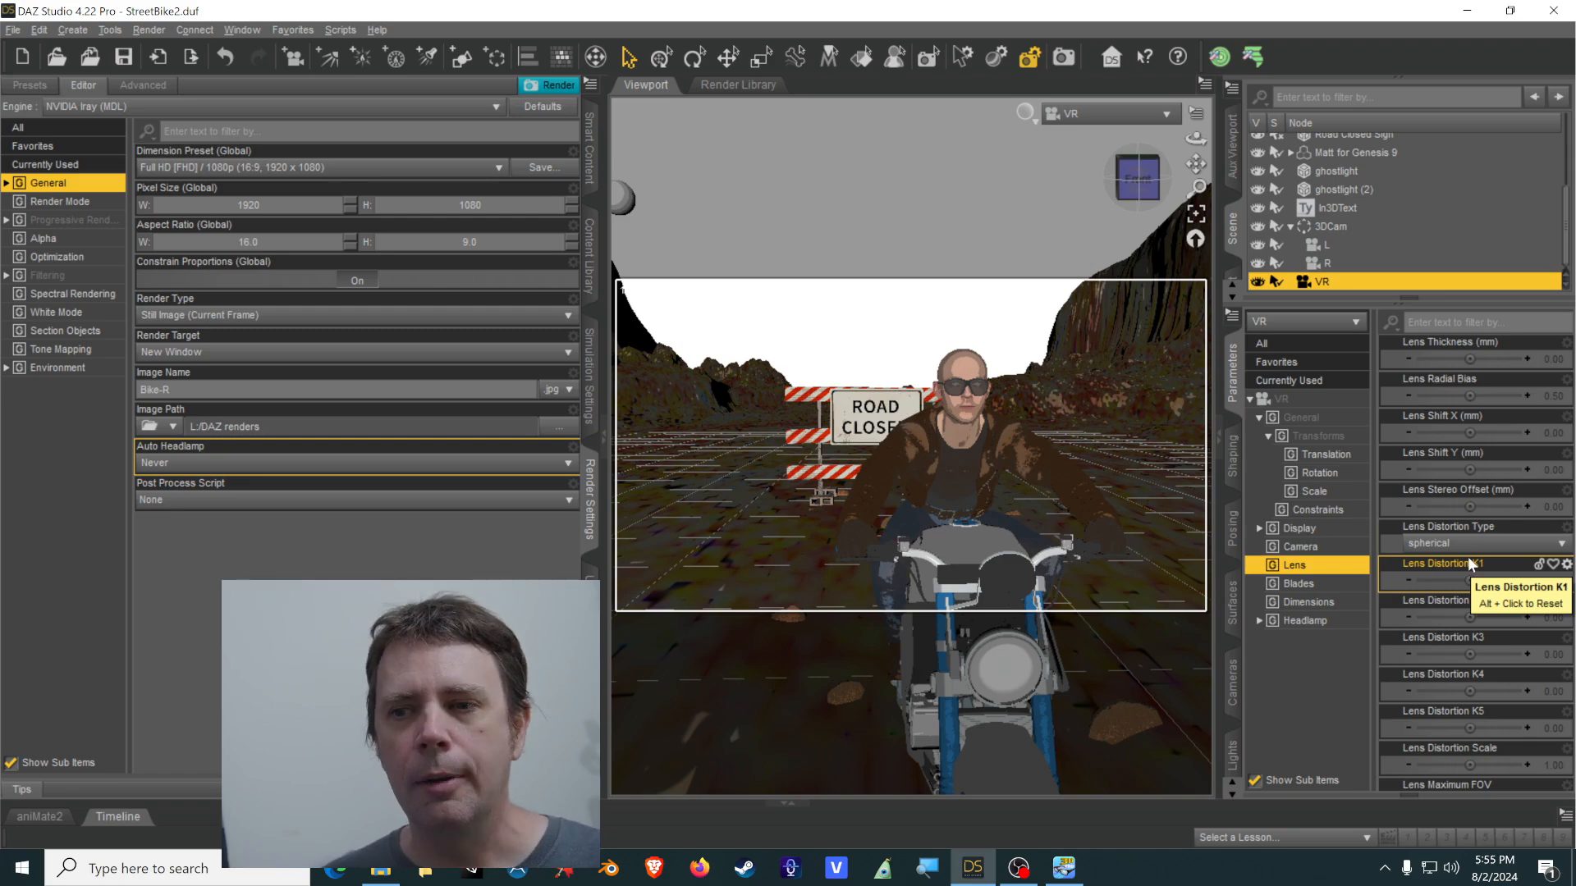
Switch to StereoPhoto Maker and display the stereo pair in the full-height above/below layout.
{"action": "left_click", "coordinate": [1064, 867]}
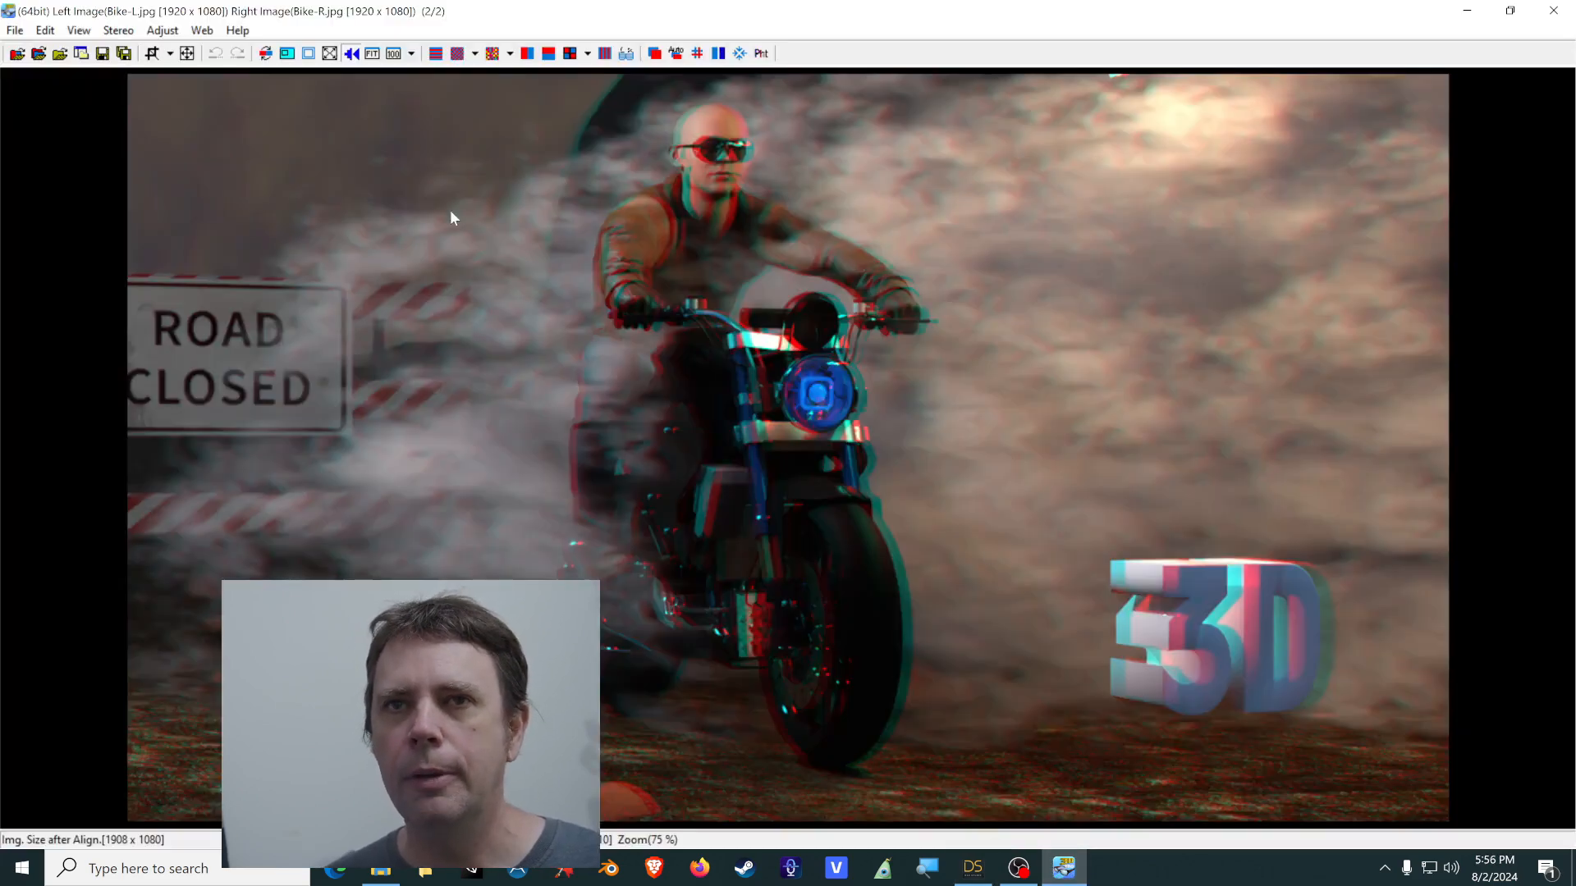
{"action": "left_click", "coordinate": [118, 30]}
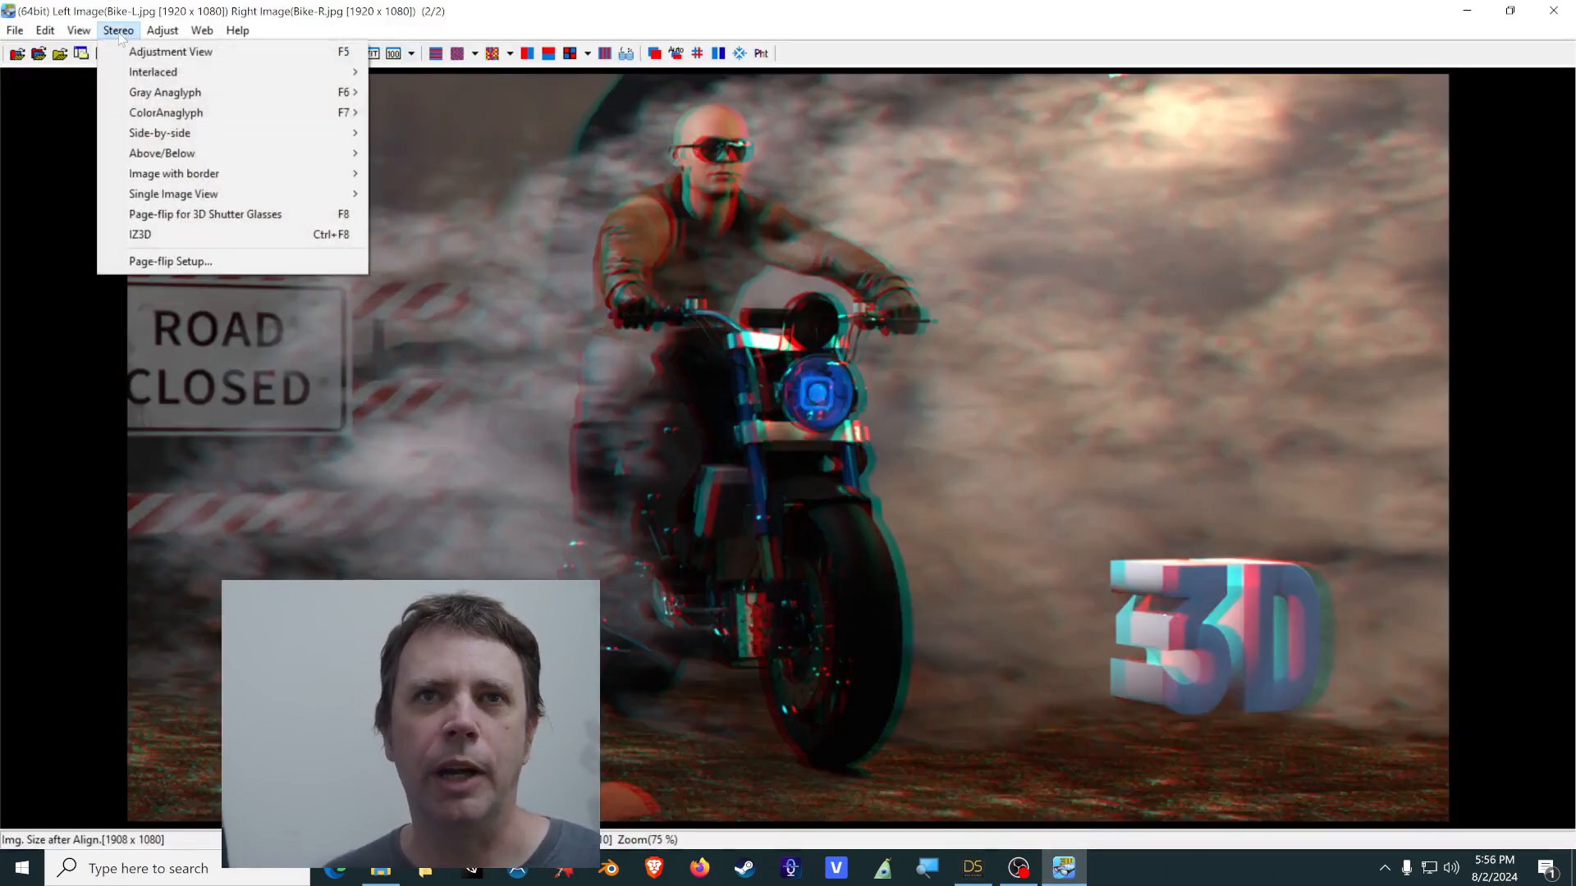
{"action": "mouse_move", "coordinate": [168, 158]}
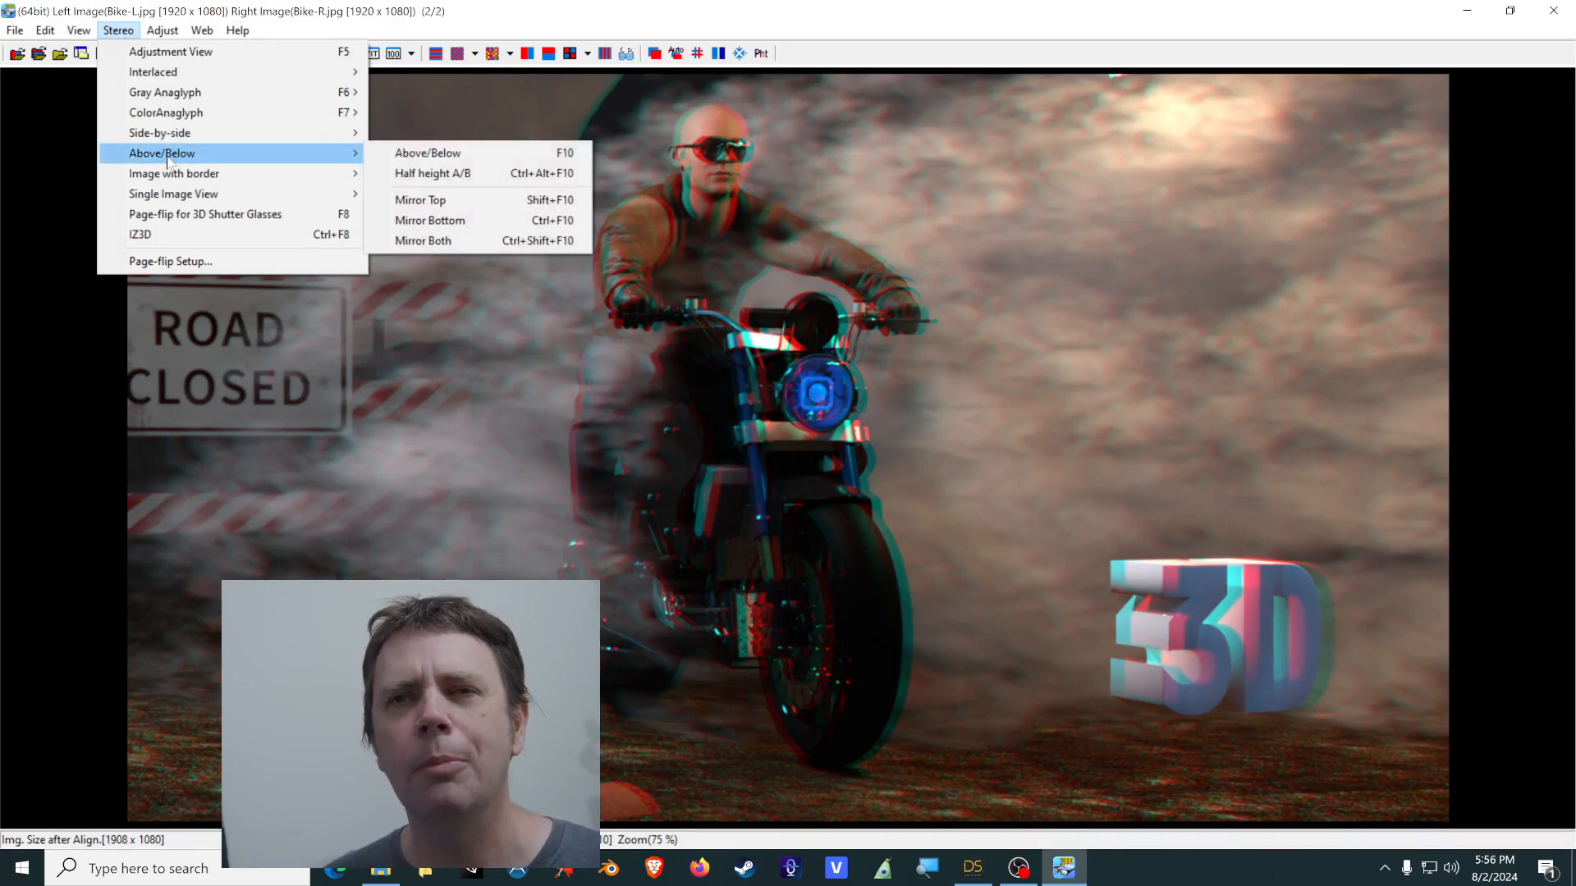
{"action": "left_click", "coordinate": [451, 156]}
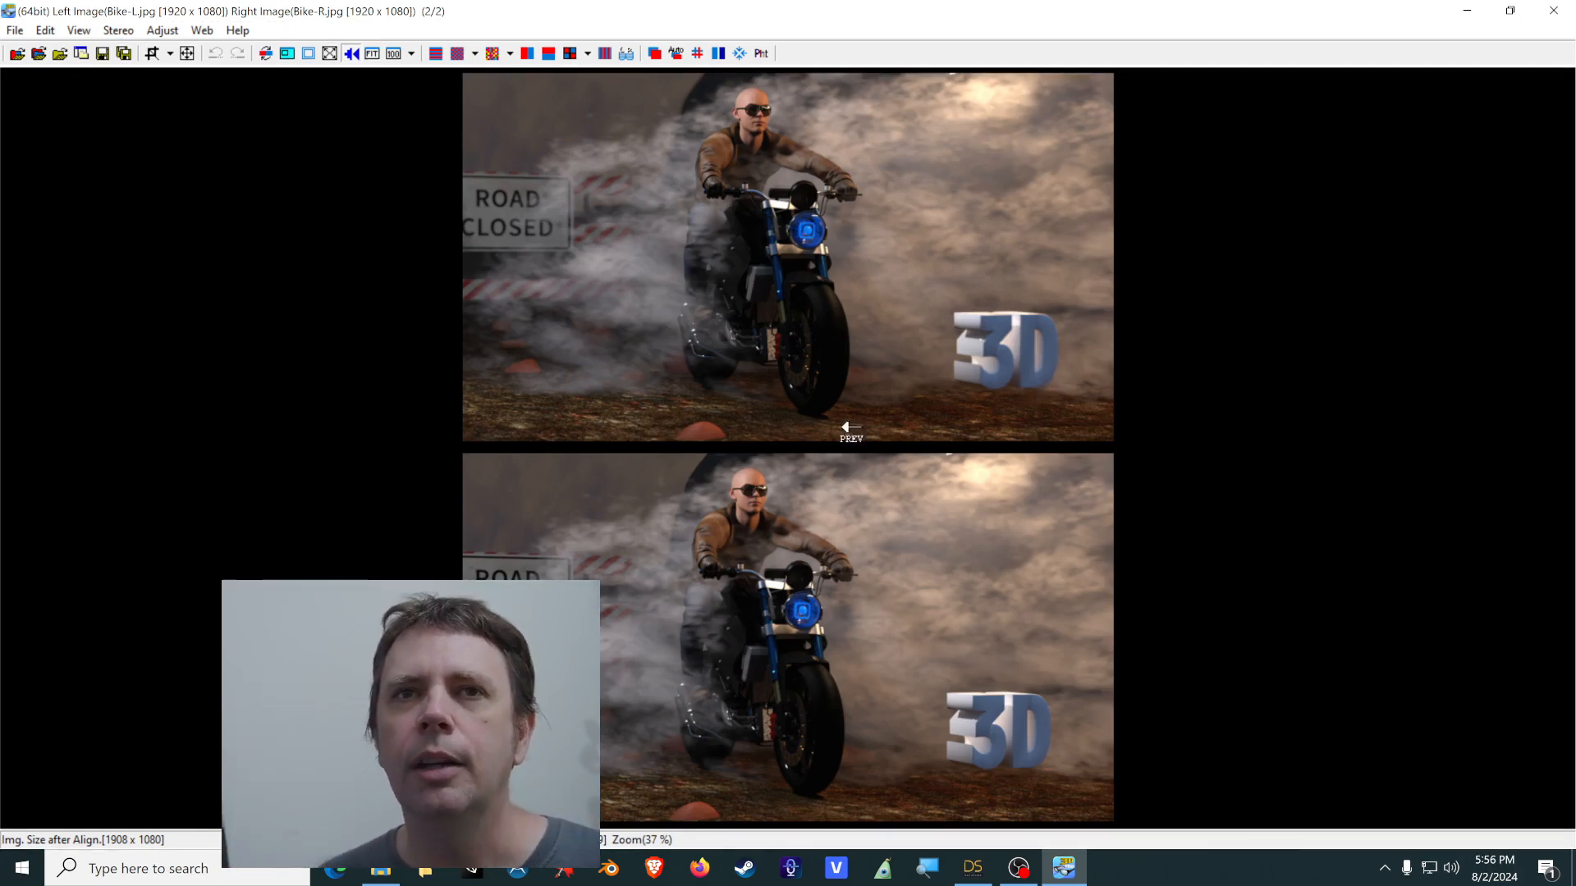
Change the stereo pair to the half-height above/below layout.
{"action": "left_click", "coordinate": [118, 31]}
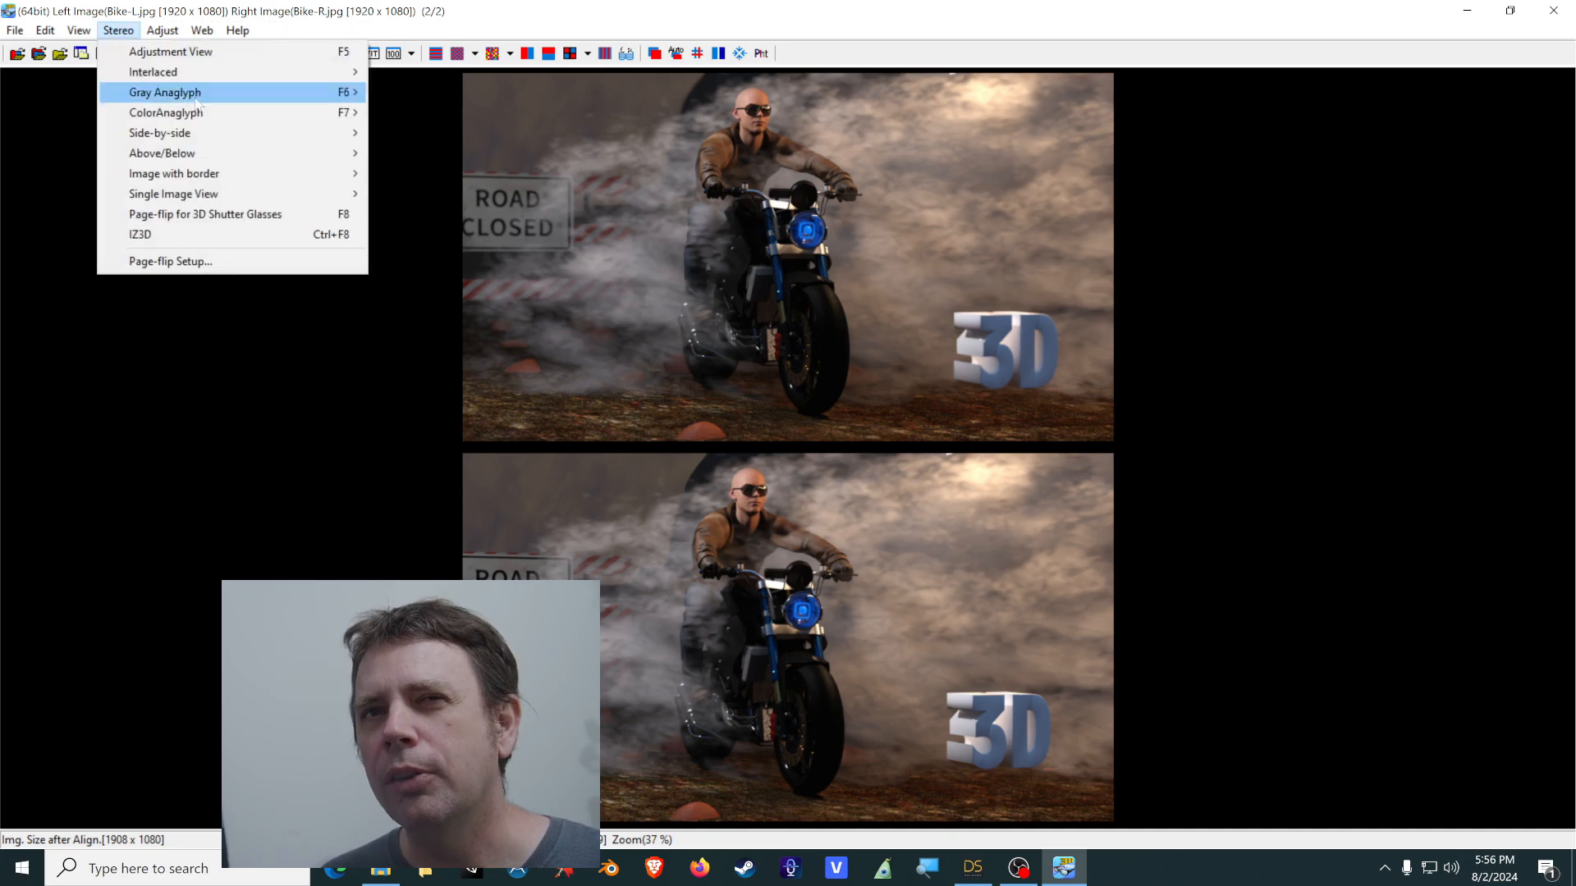
{"action": "mouse_move", "coordinate": [250, 160]}
{"action": "left_click", "coordinate": [431, 173]}
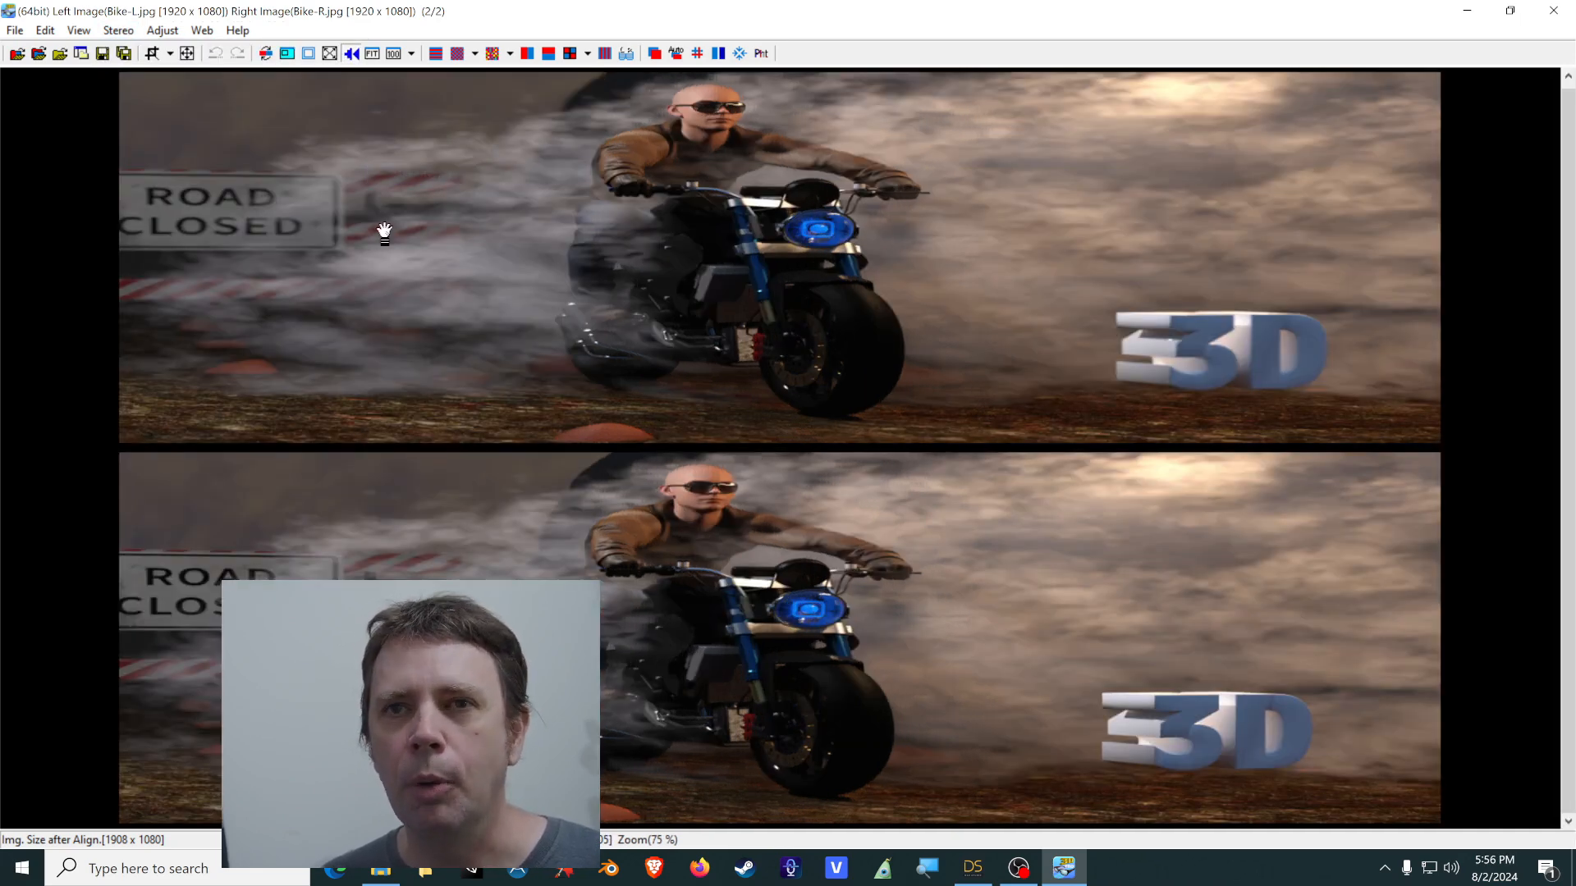
Return the stereo pair to the full-height above/below layout.
{"action": "left_click", "coordinate": [118, 31]}
{"action": "mouse_move", "coordinate": [208, 141]}
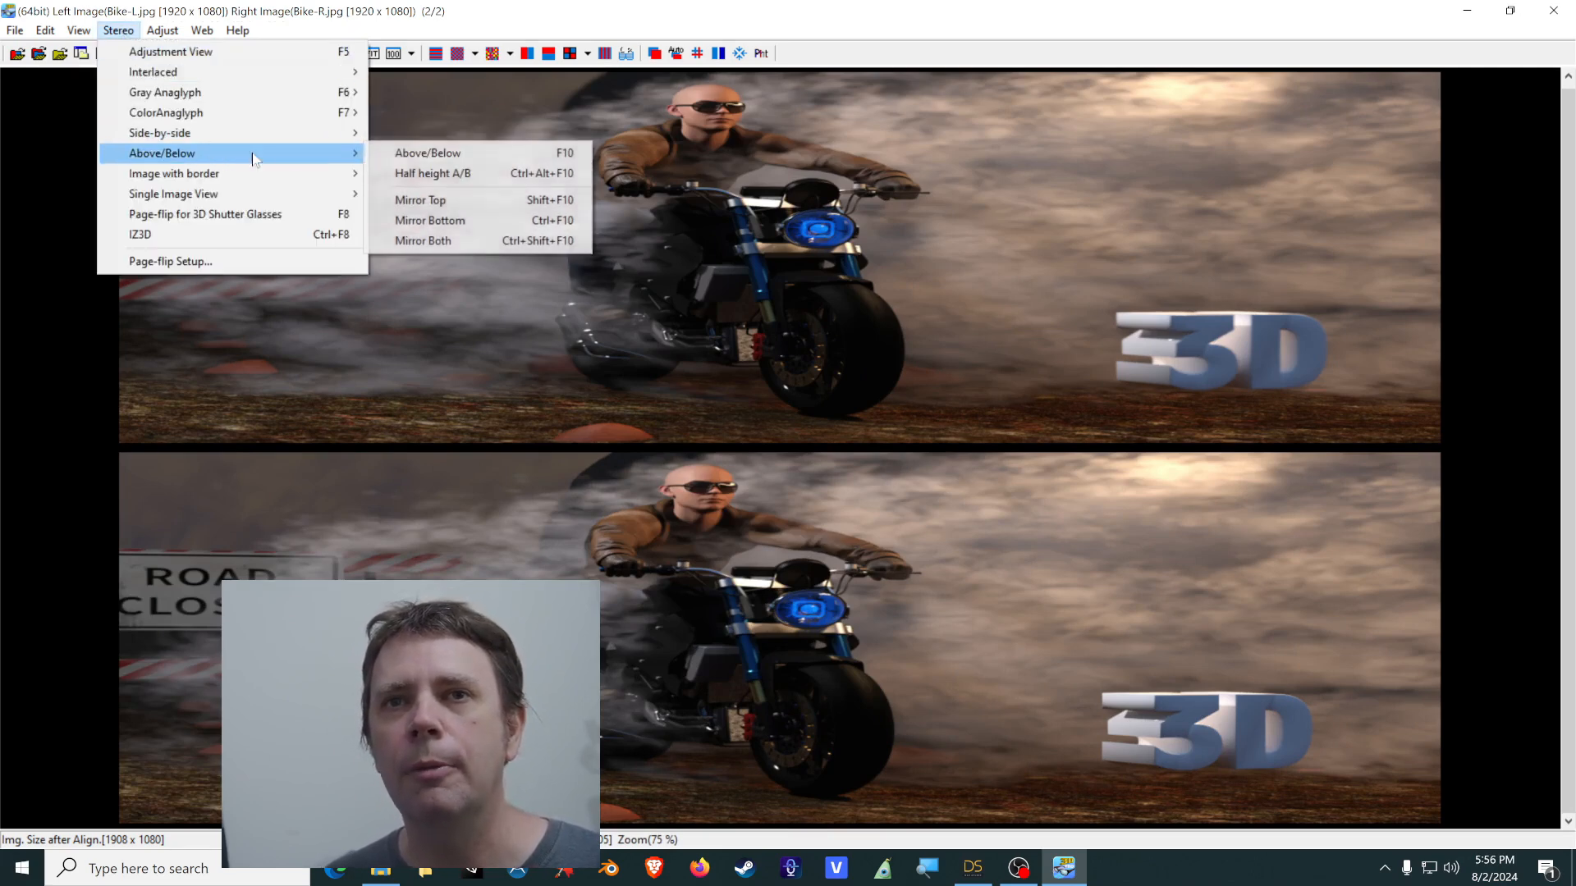
{"action": "left_click", "coordinate": [428, 153]}
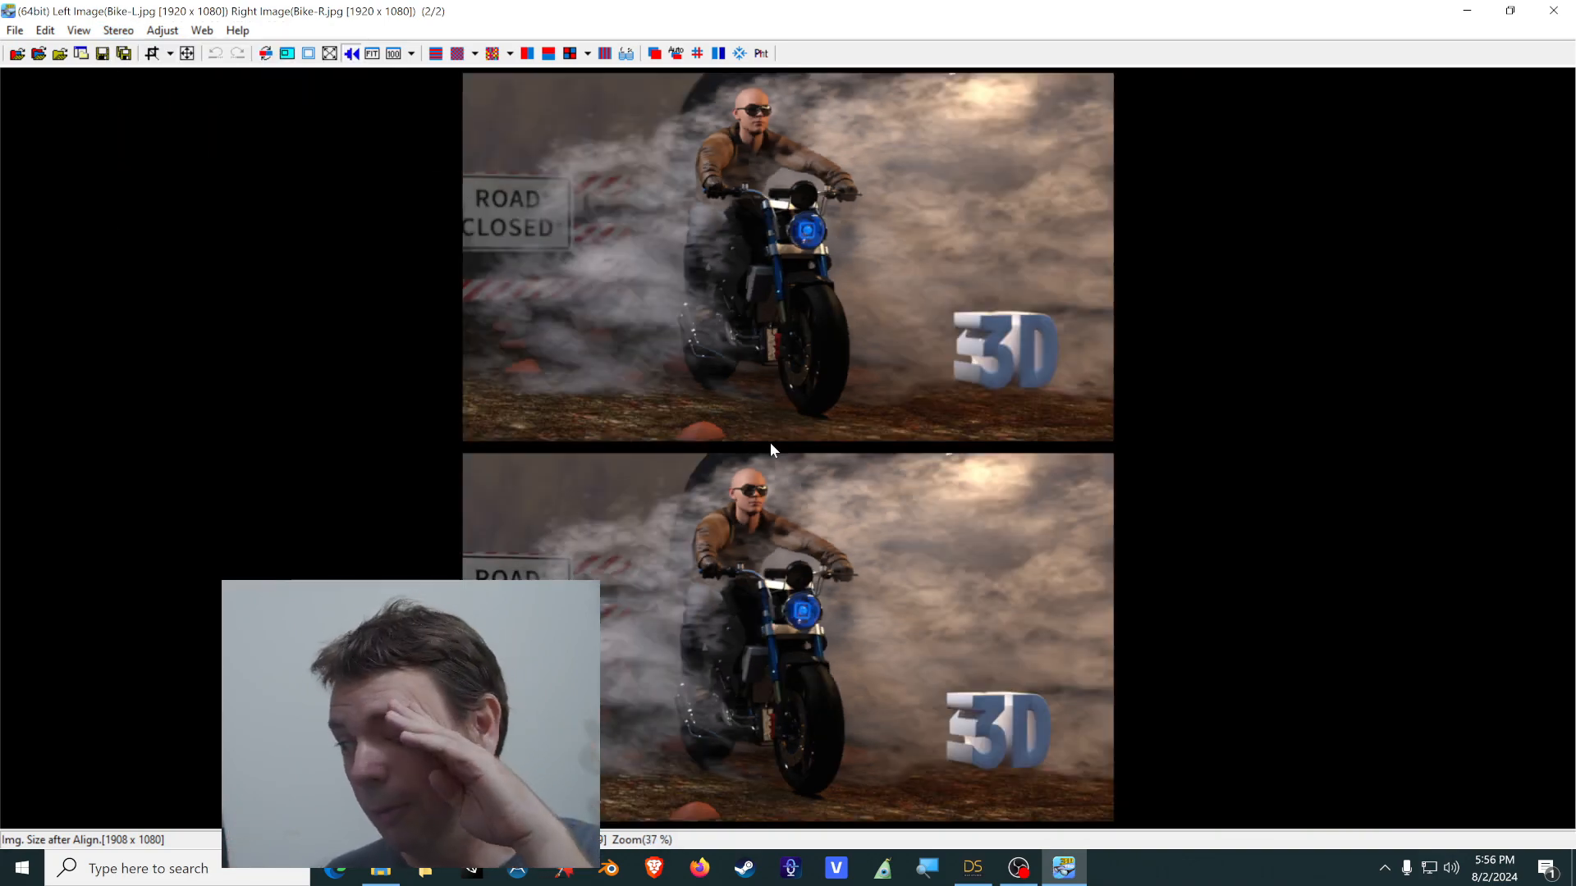
Display the stereo pair in the half-height above/below layout.
{"action": "left_click", "coordinate": [119, 31]}
{"action": "mouse_move", "coordinate": [271, 153]}
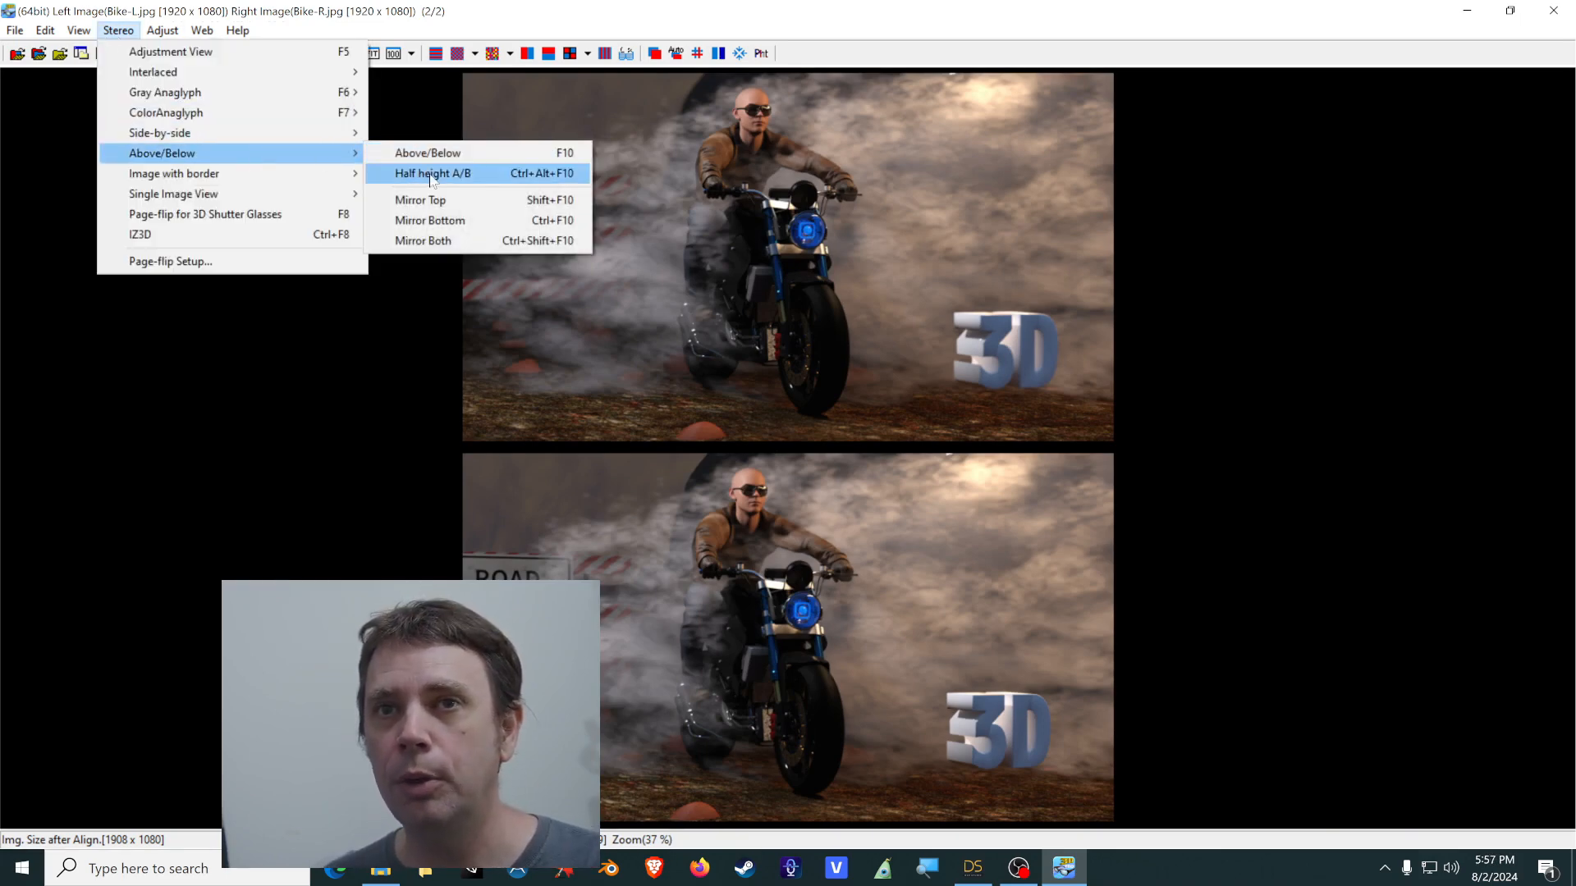
{"action": "left_click", "coordinate": [429, 173]}
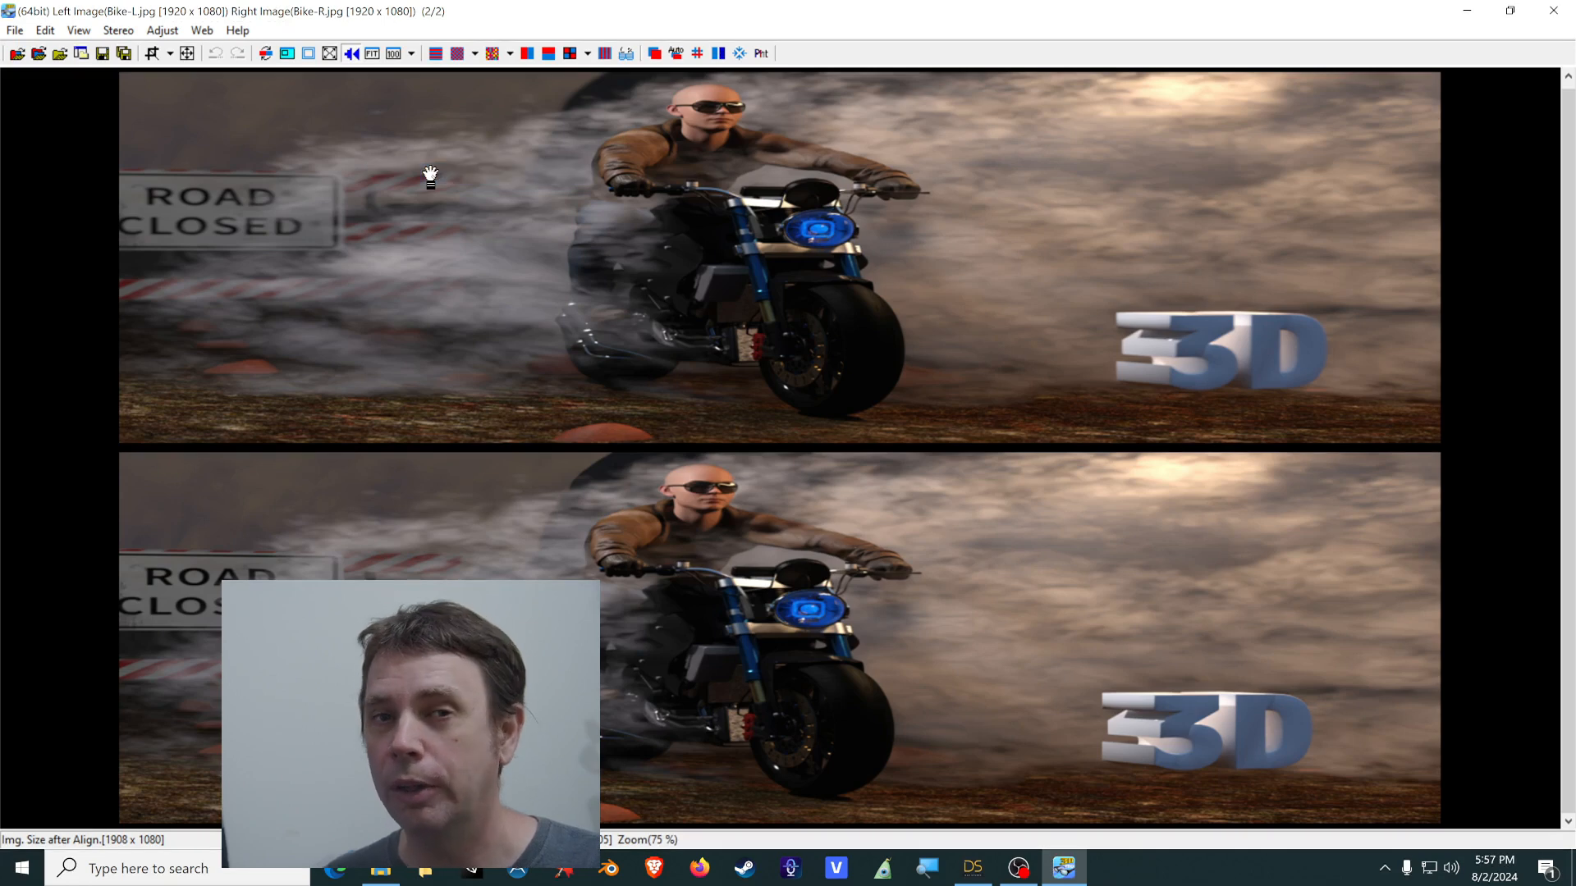